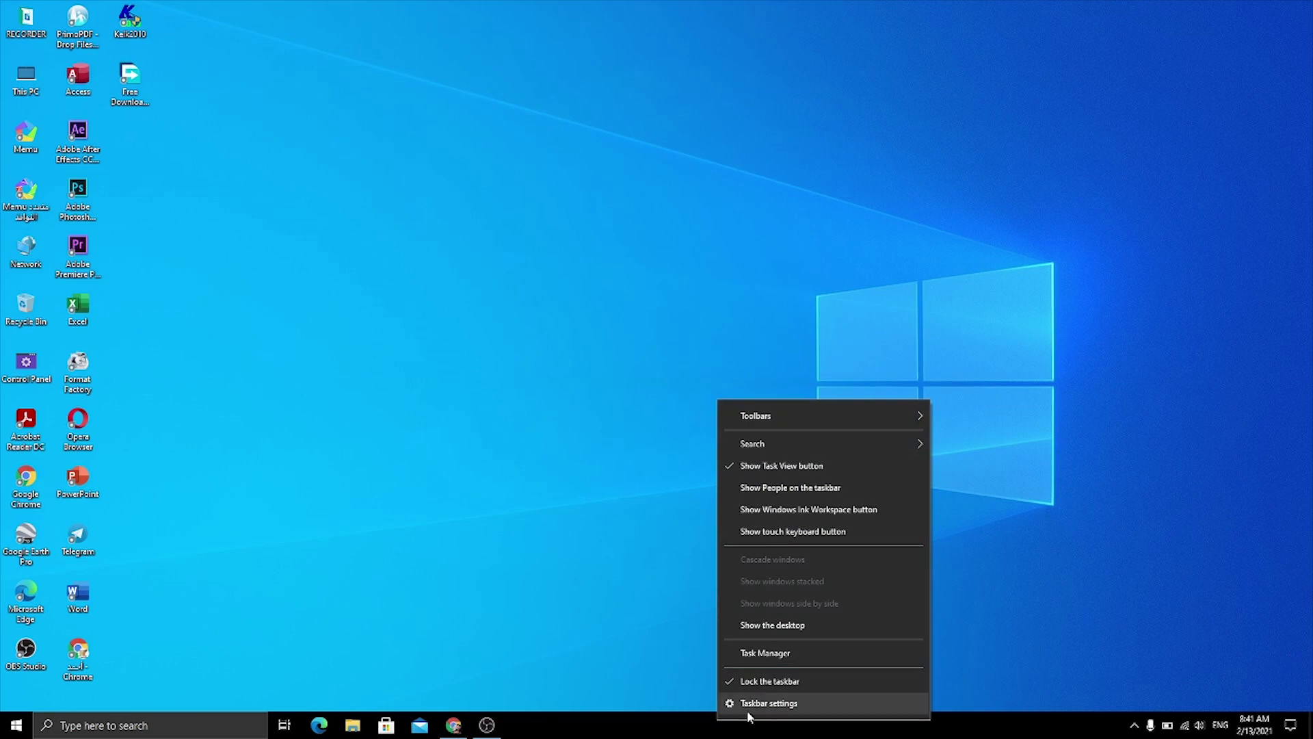
Turn on automatic hiding of the taskbar in desktop mode and close the settings window.
click(769, 703)
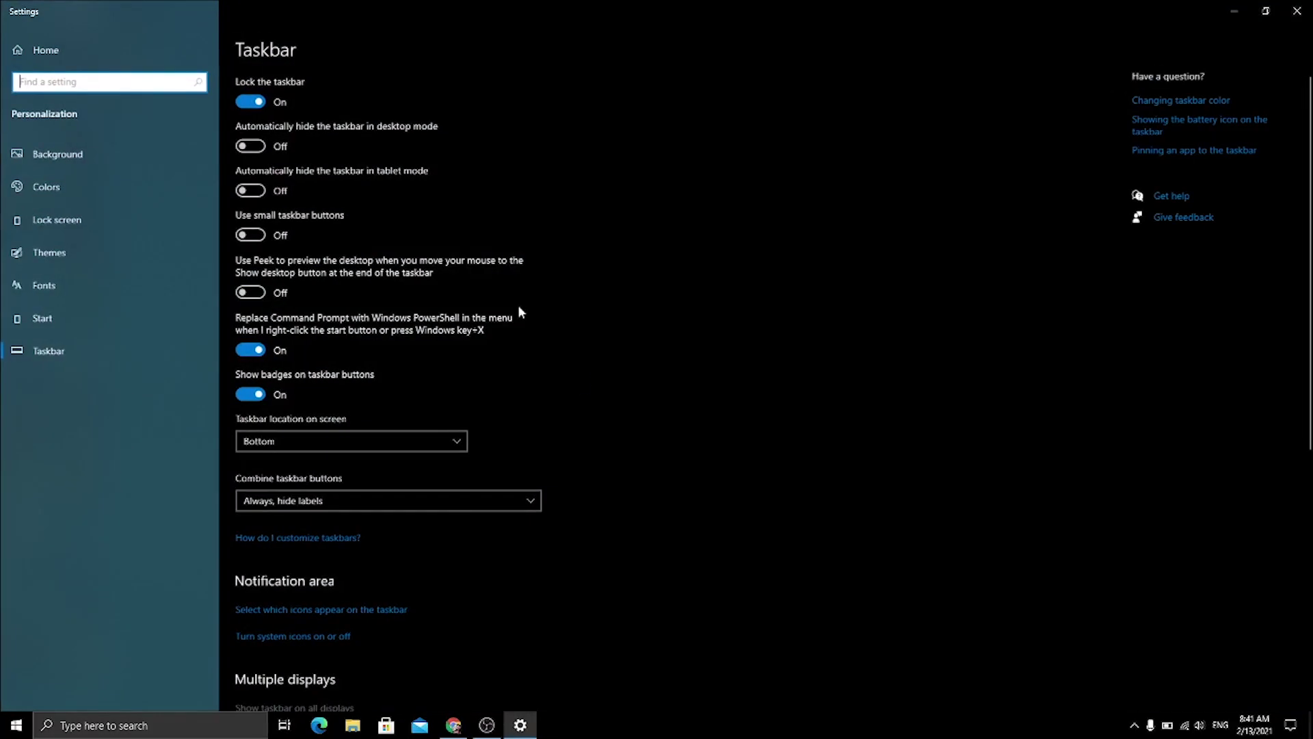
click(246, 147)
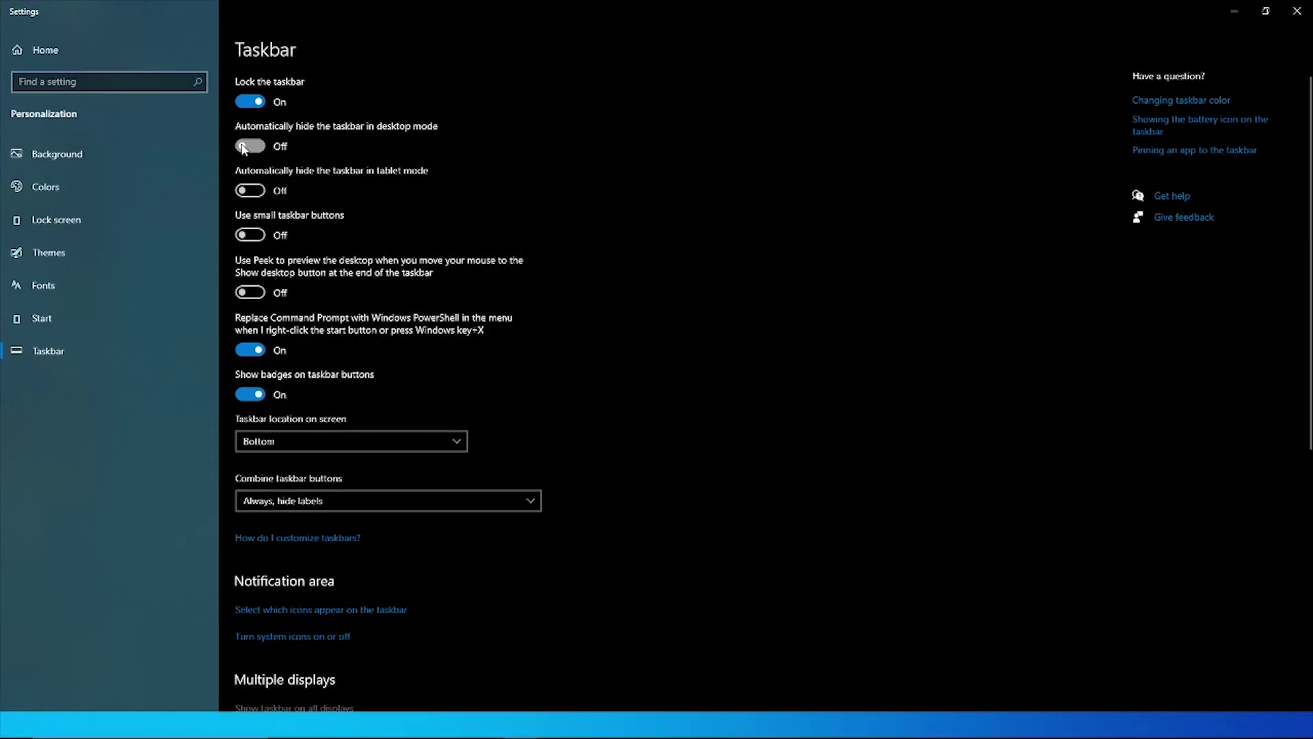
click(1298, 11)
Refresh the desktop and turn off the display of desktop icons.
right_click(676, 293)
click(702, 332)
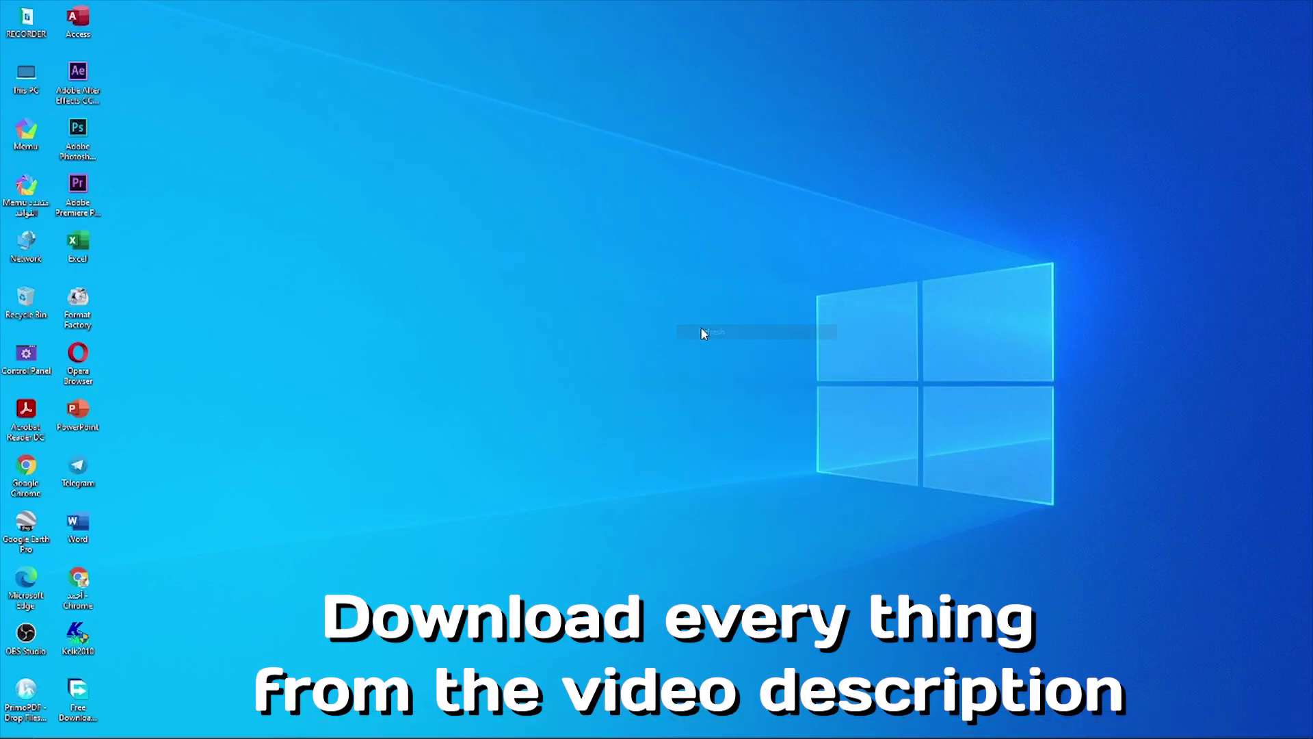
right_click(456, 239)
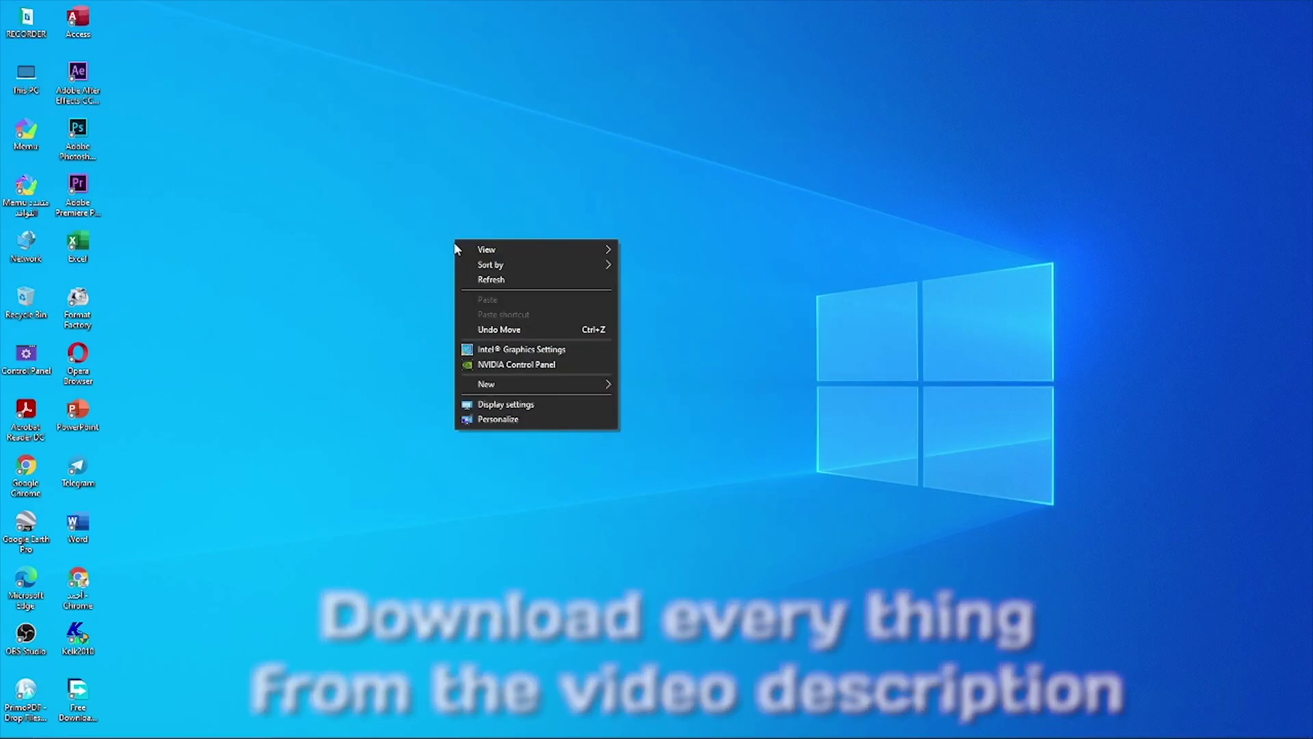
mouse_move(467, 248)
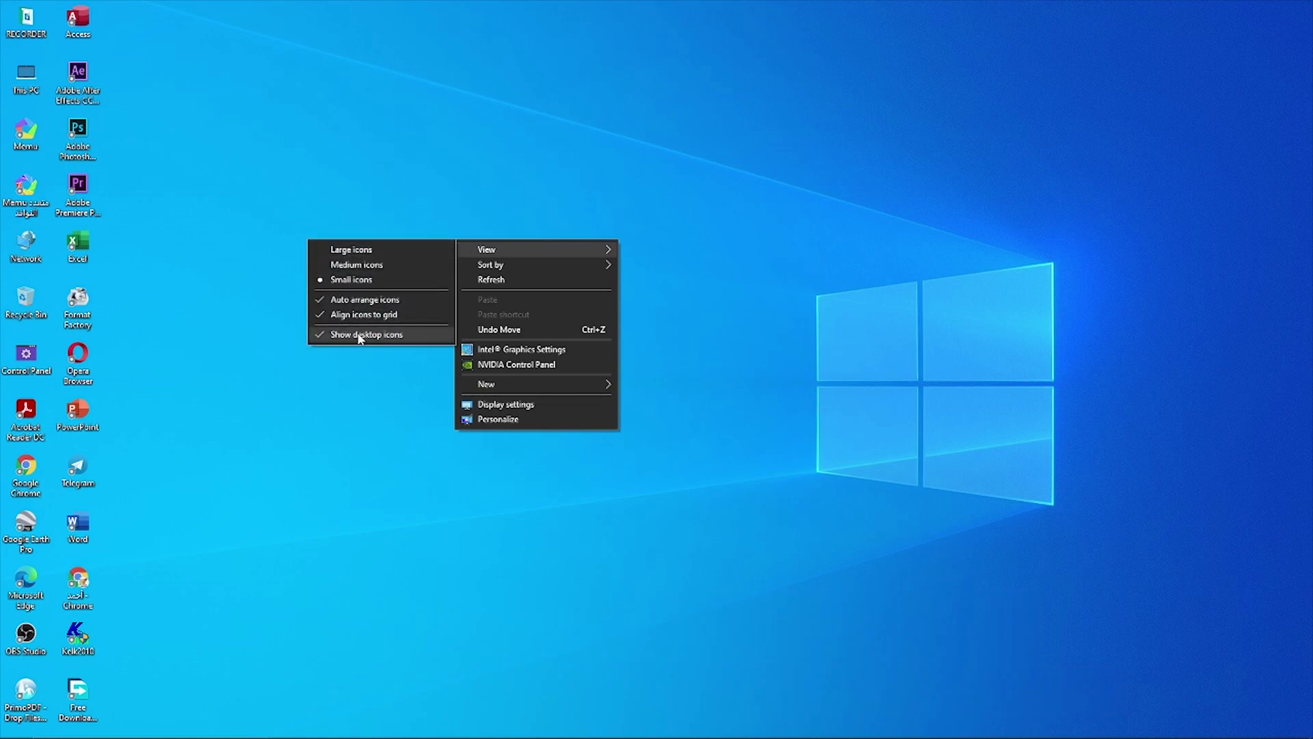
click(414, 335)
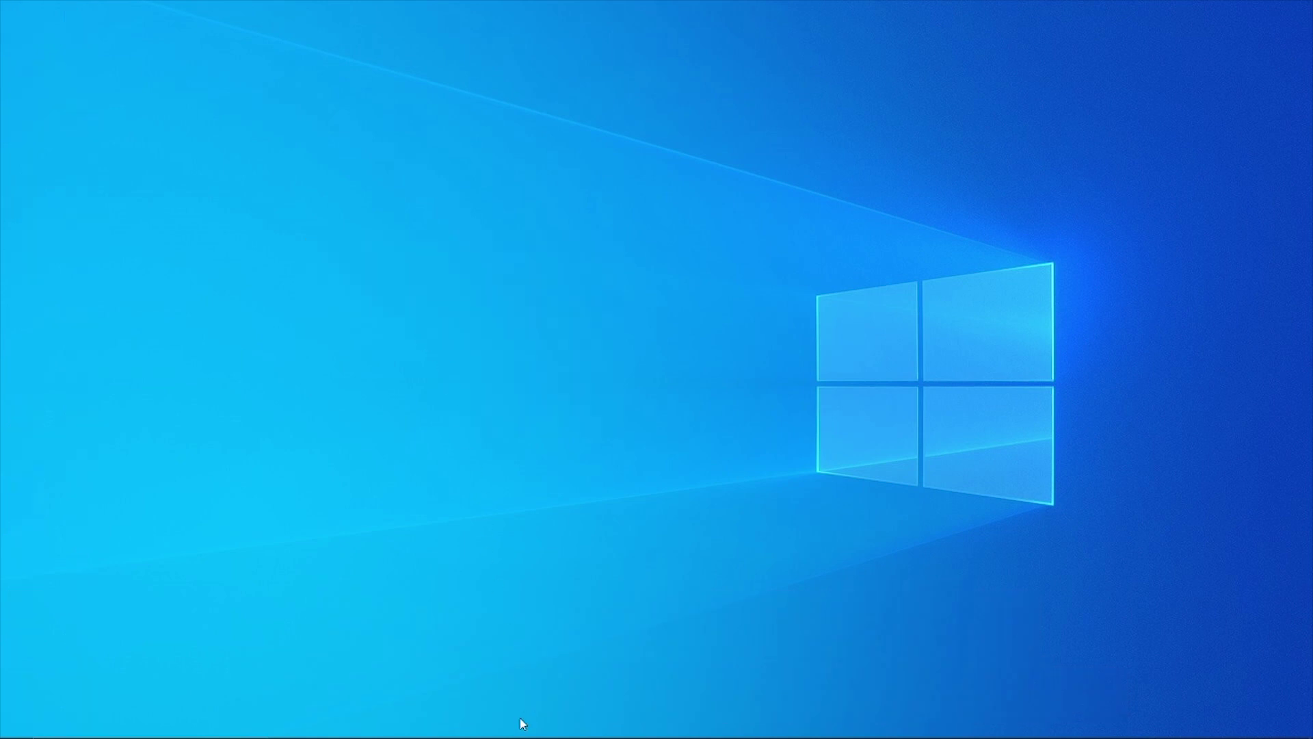
Switch to Chrome and download the Rainmeter 4.3.1 Final Release from rainmeter.net into the Downloads folder.
mouse_move(523, 736)
click(453, 725)
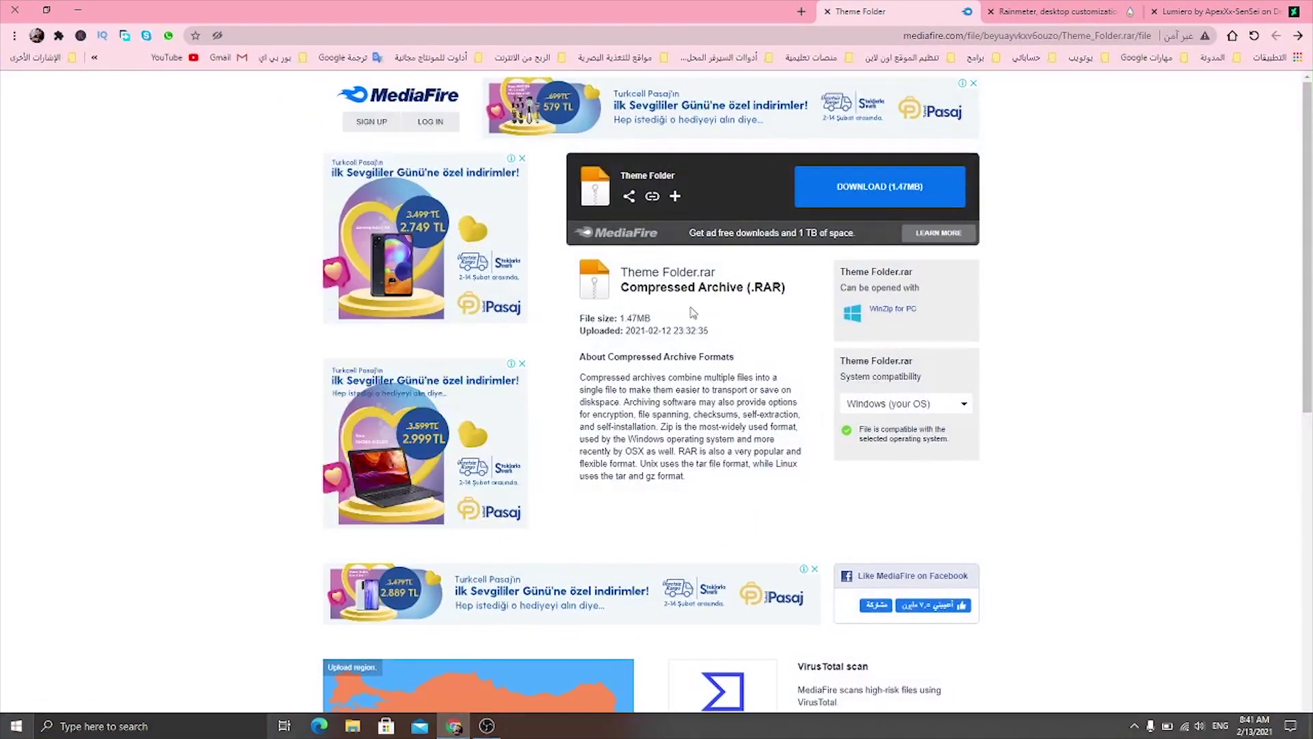
click(1052, 14)
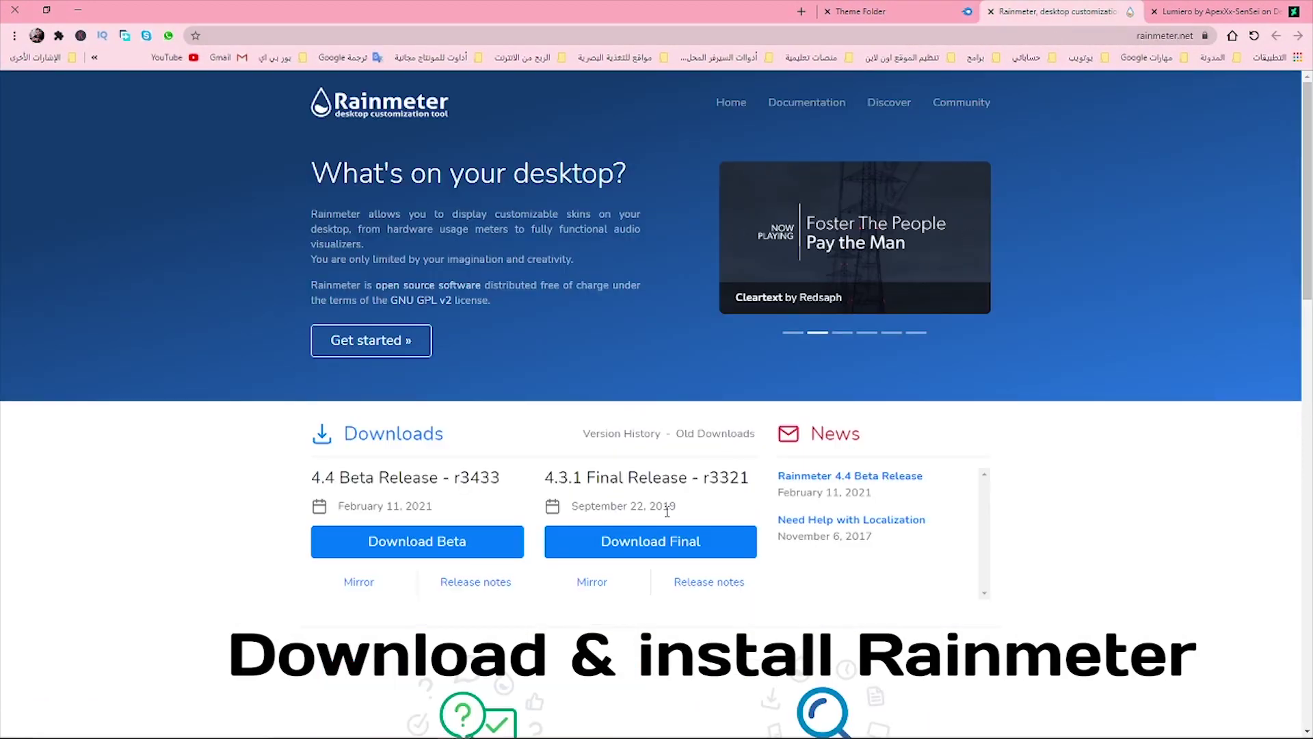
click(657, 543)
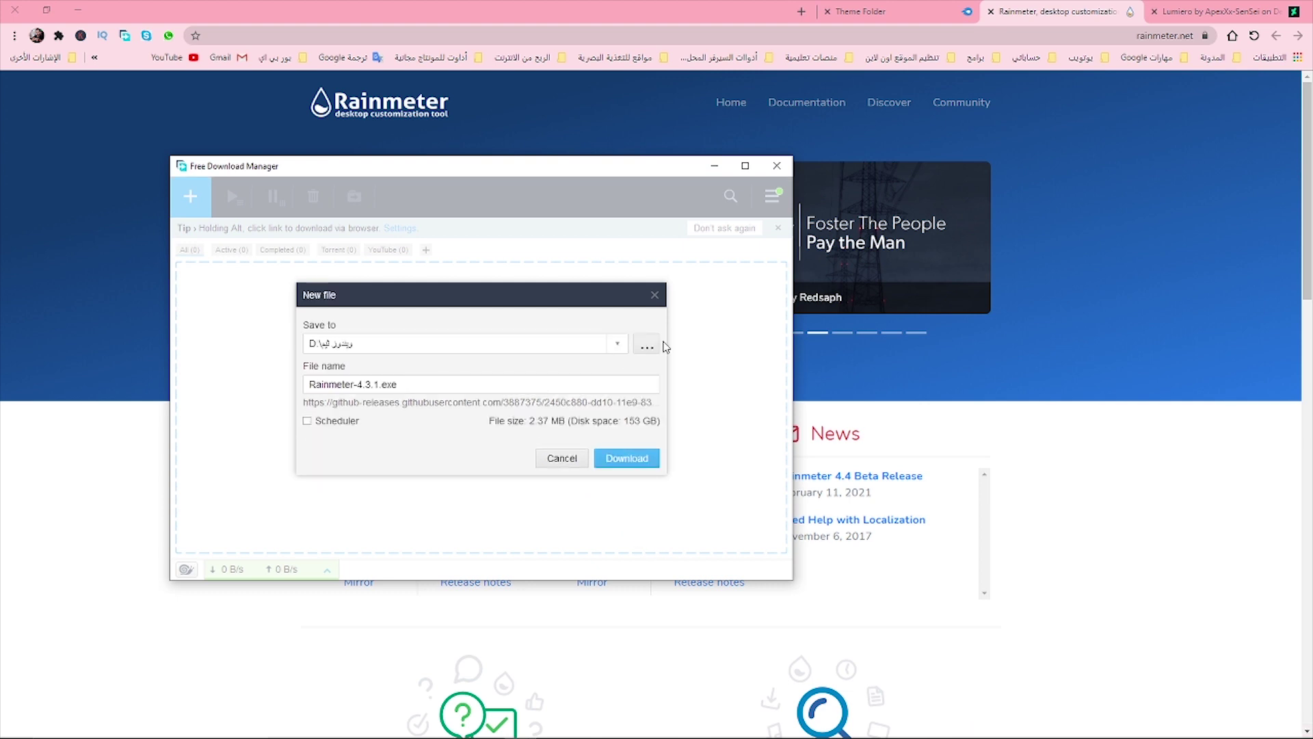
click(646, 344)
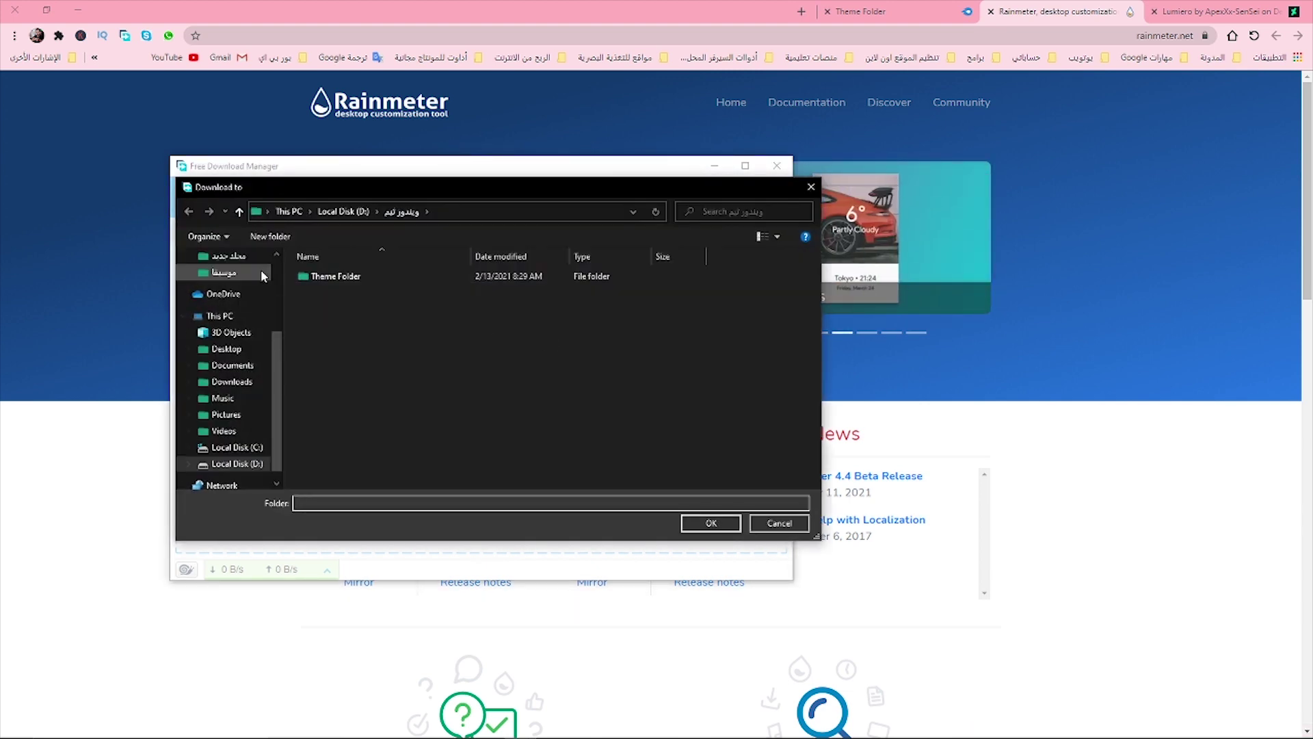
click(234, 389)
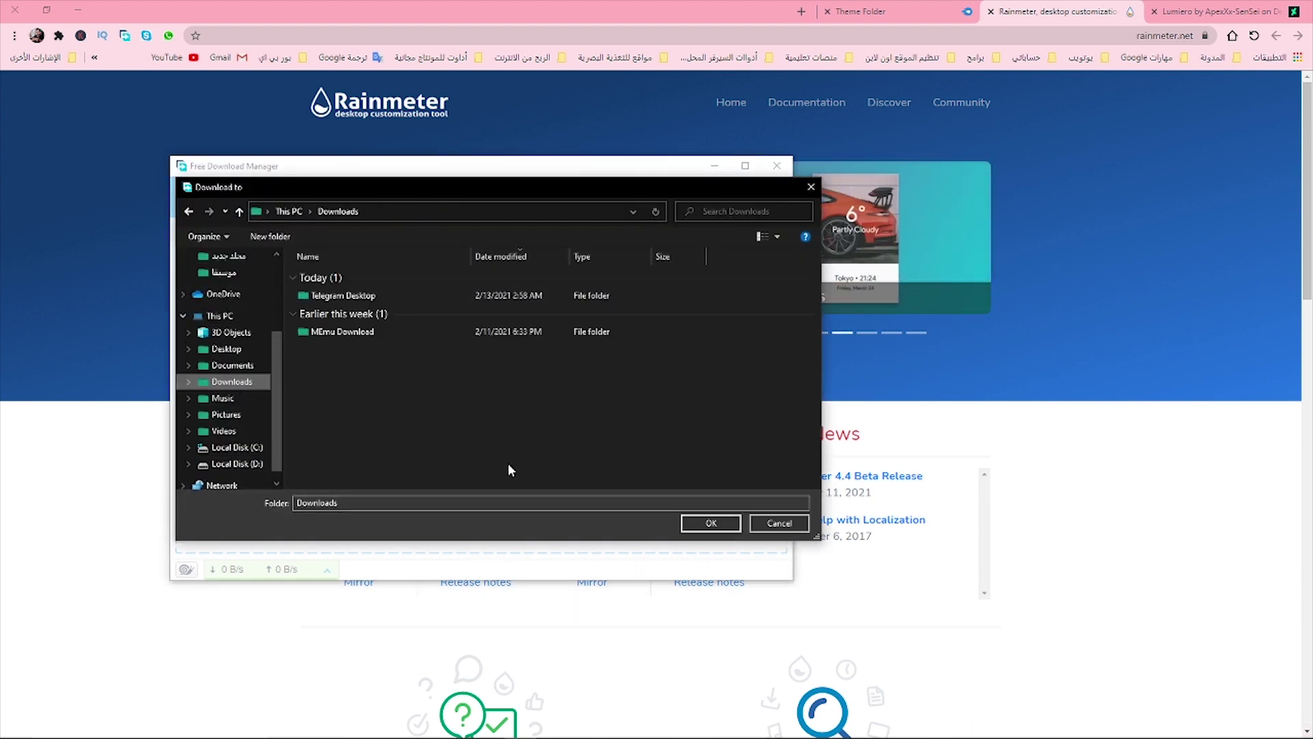
click(711, 523)
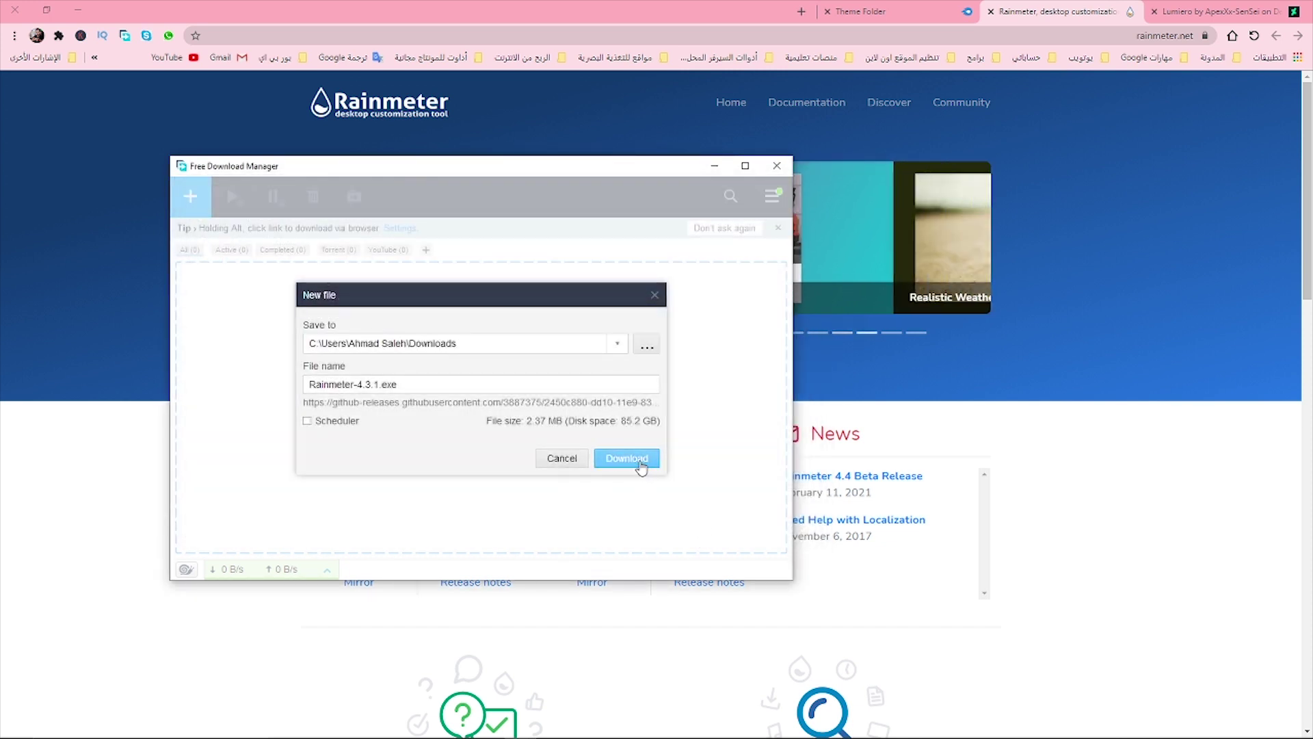
click(627, 457)
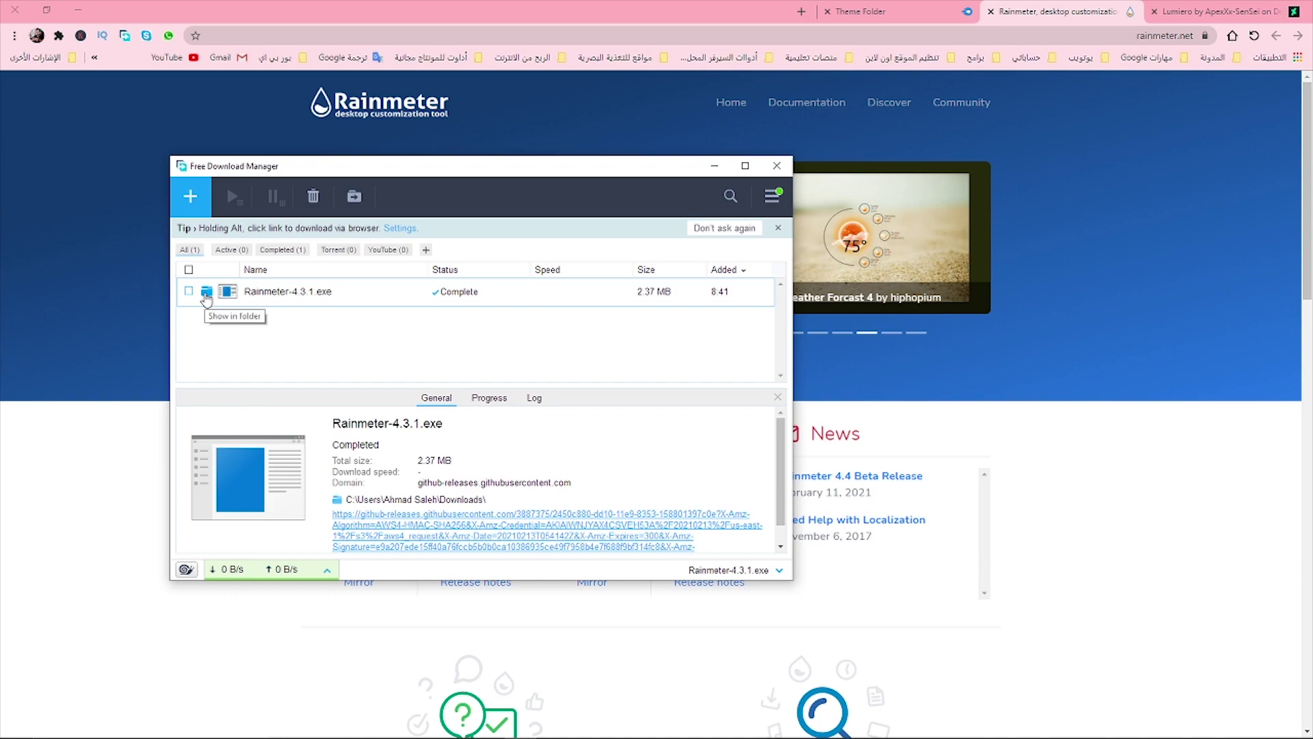
Install Rainmeter from the downloaded Rainmeter-4.3.1 file with English as the installer language, and minimise the file and download manager windows.
click(206, 292)
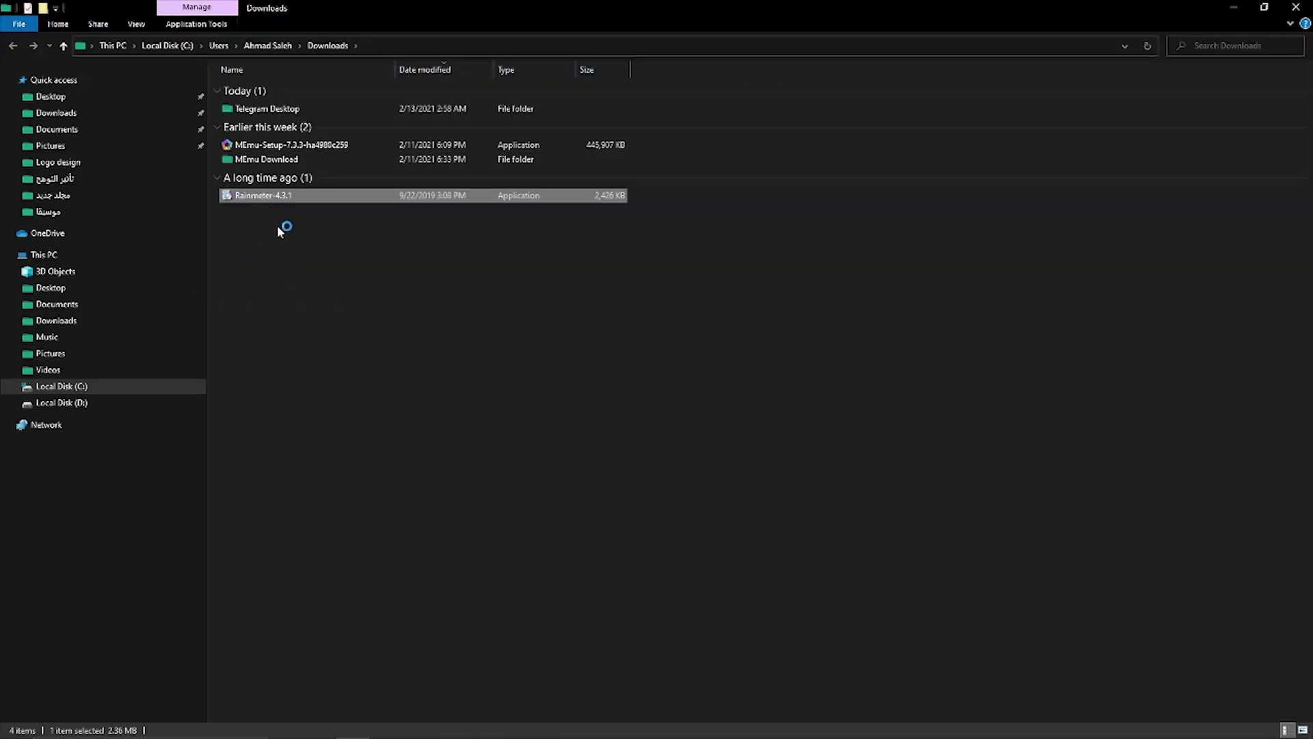
click(658, 407)
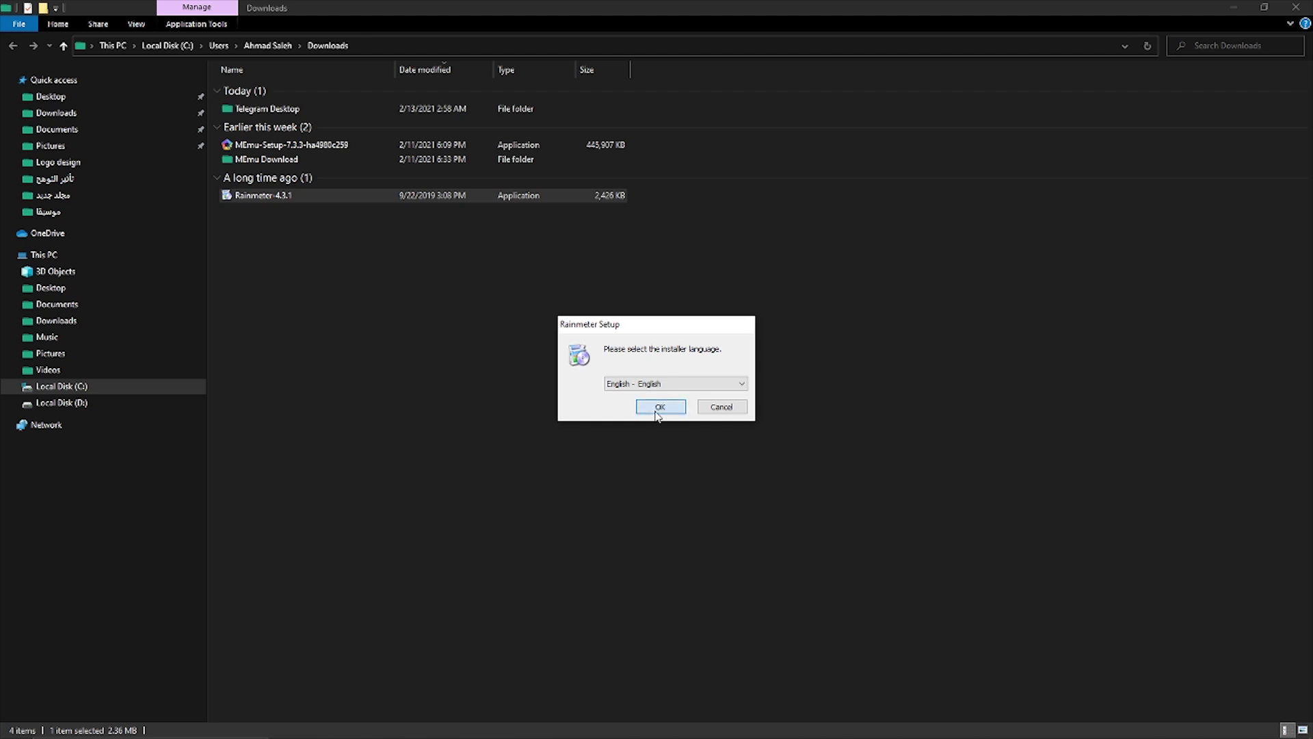
click(733, 487)
click(734, 486)
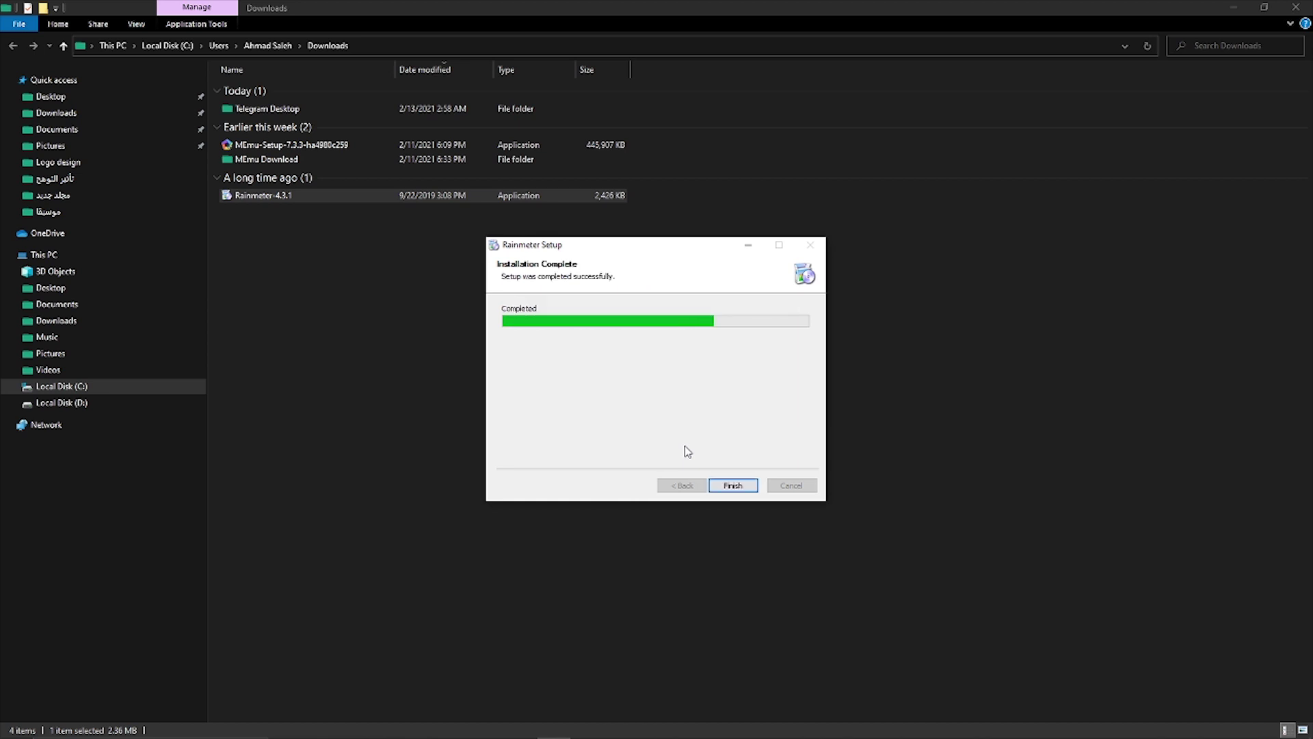
click(733, 486)
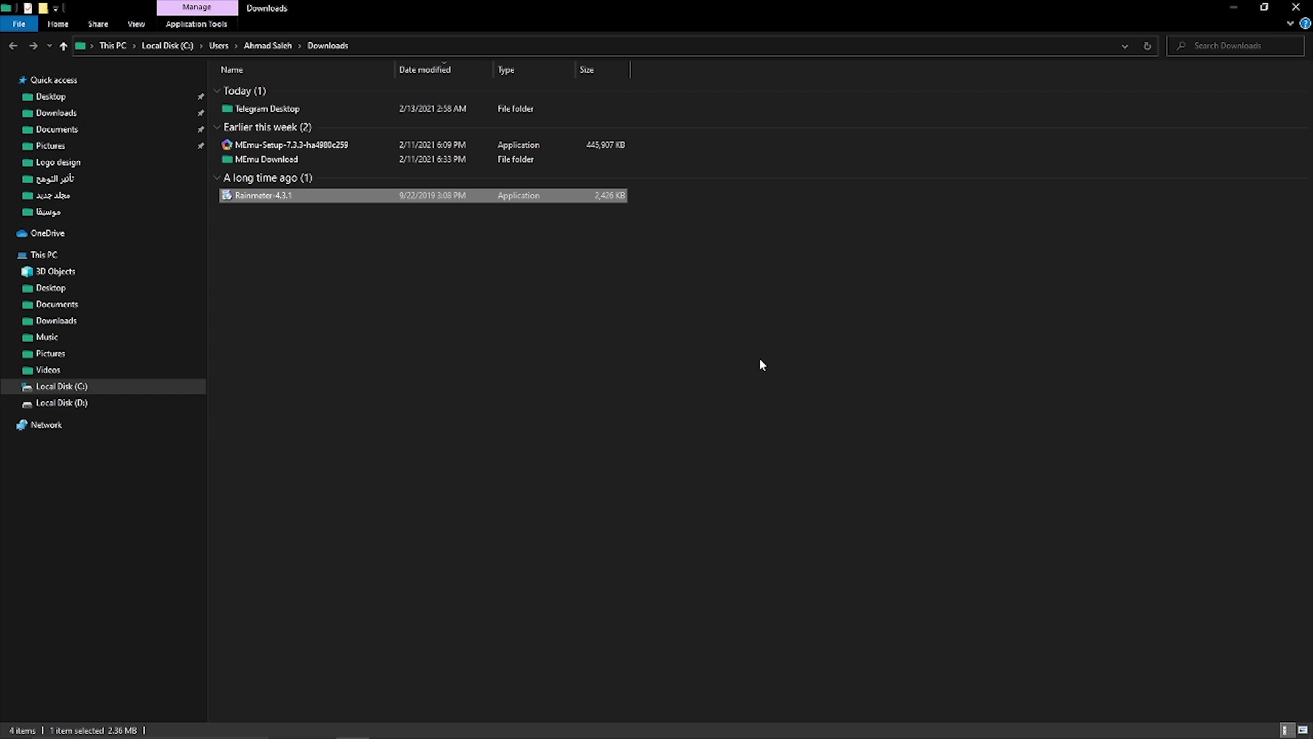
click(1233, 8)
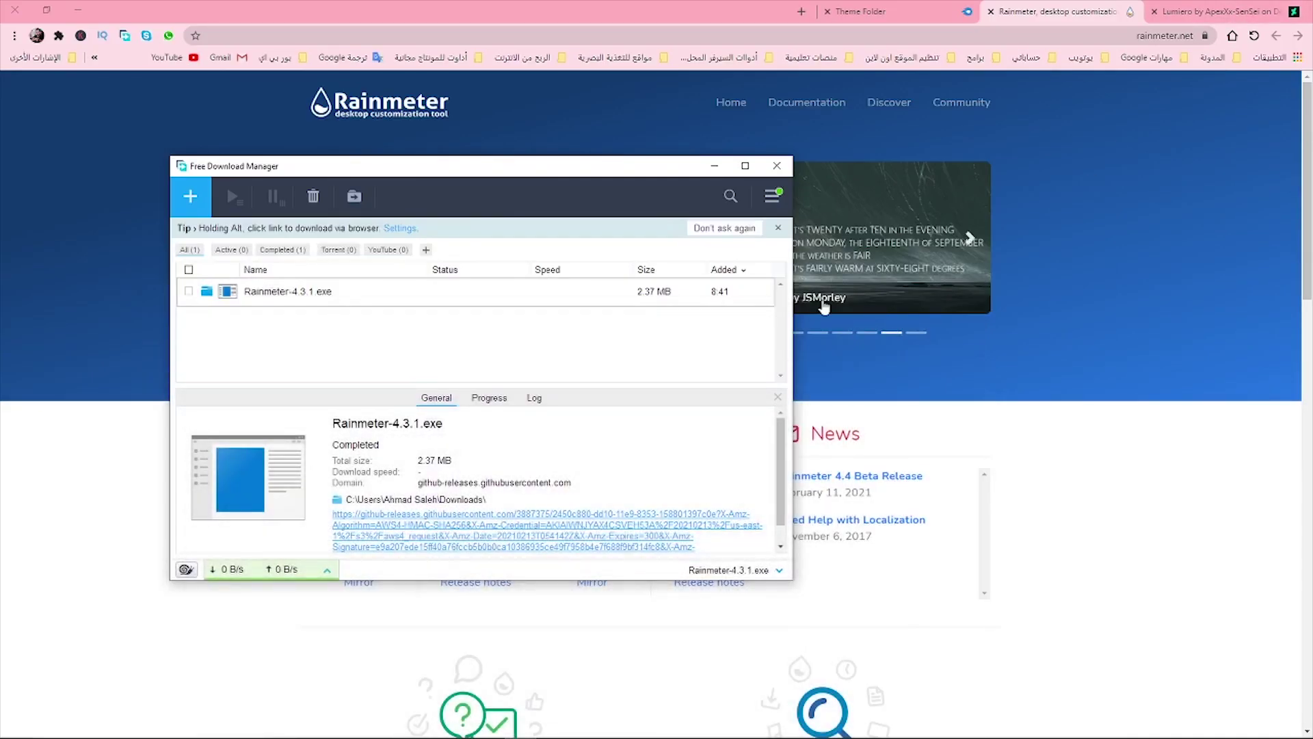
click(713, 165)
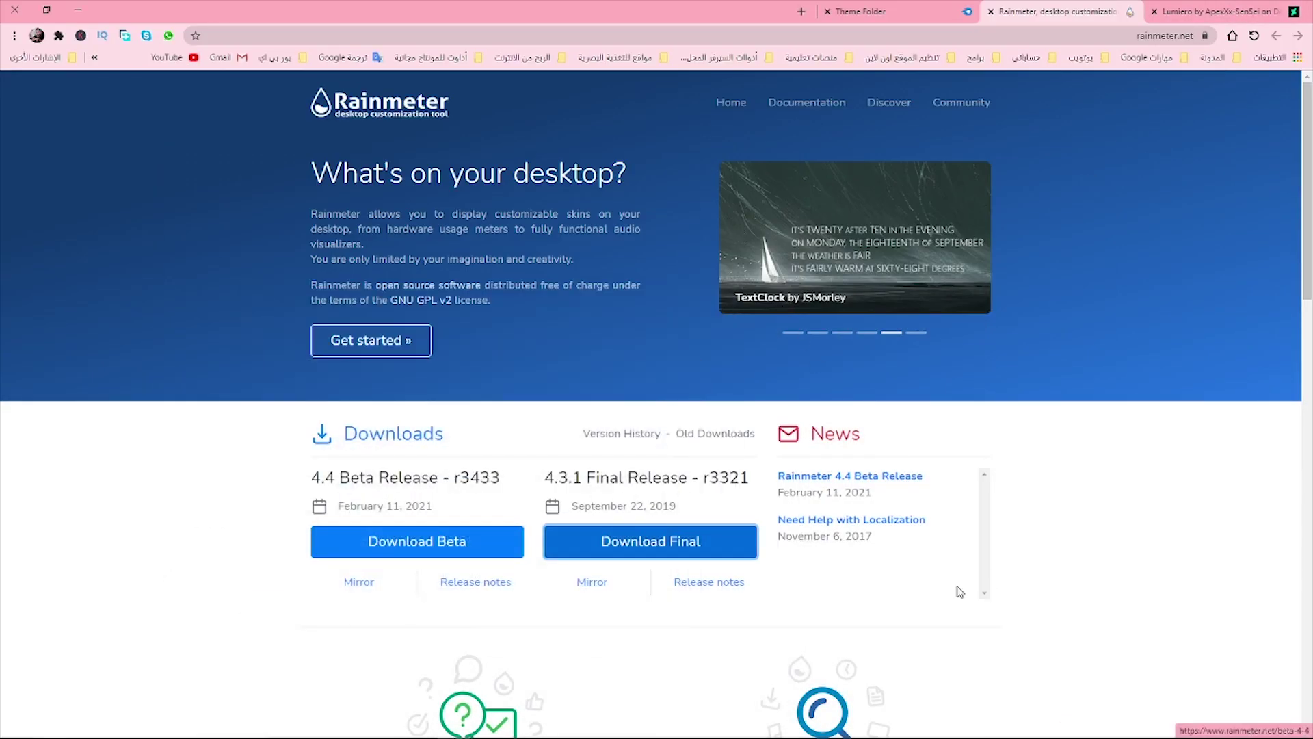
Open the Manage Rainmeter window to check the installation, and close it again.
mouse_move(927, 732)
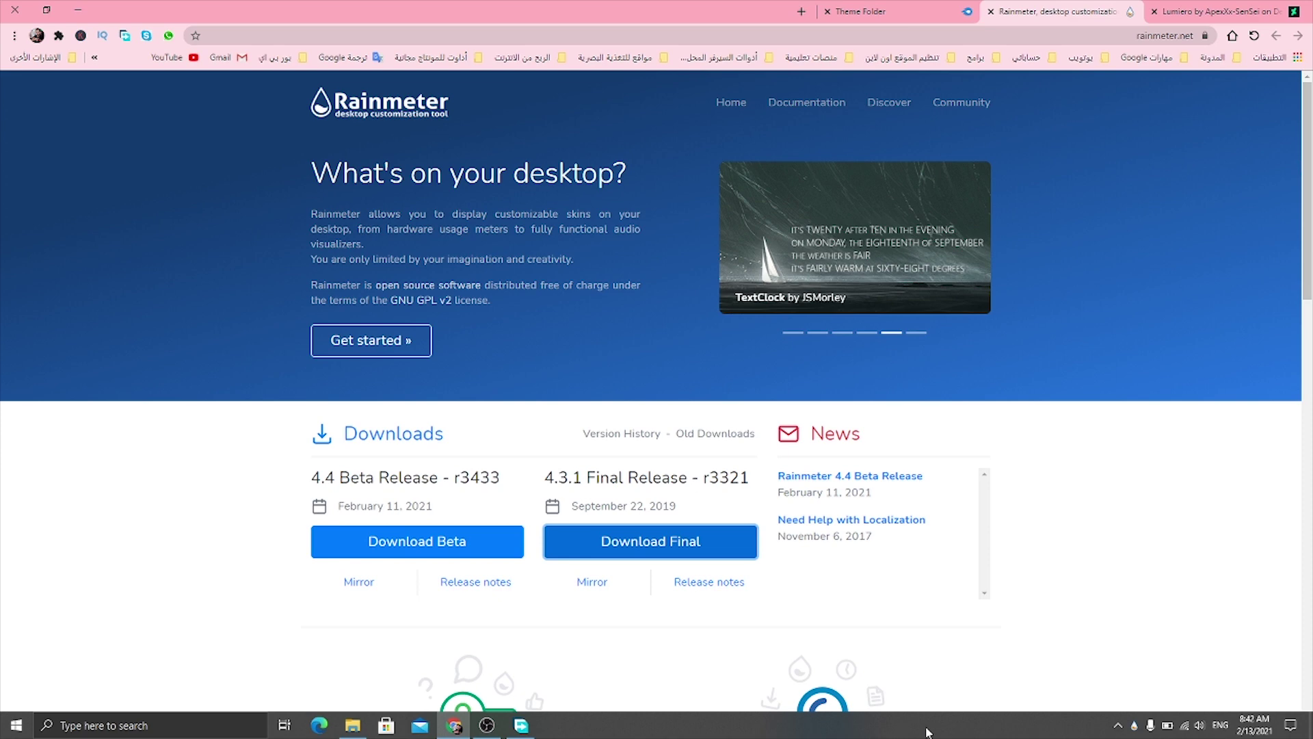
click(1134, 725)
click(902, 188)
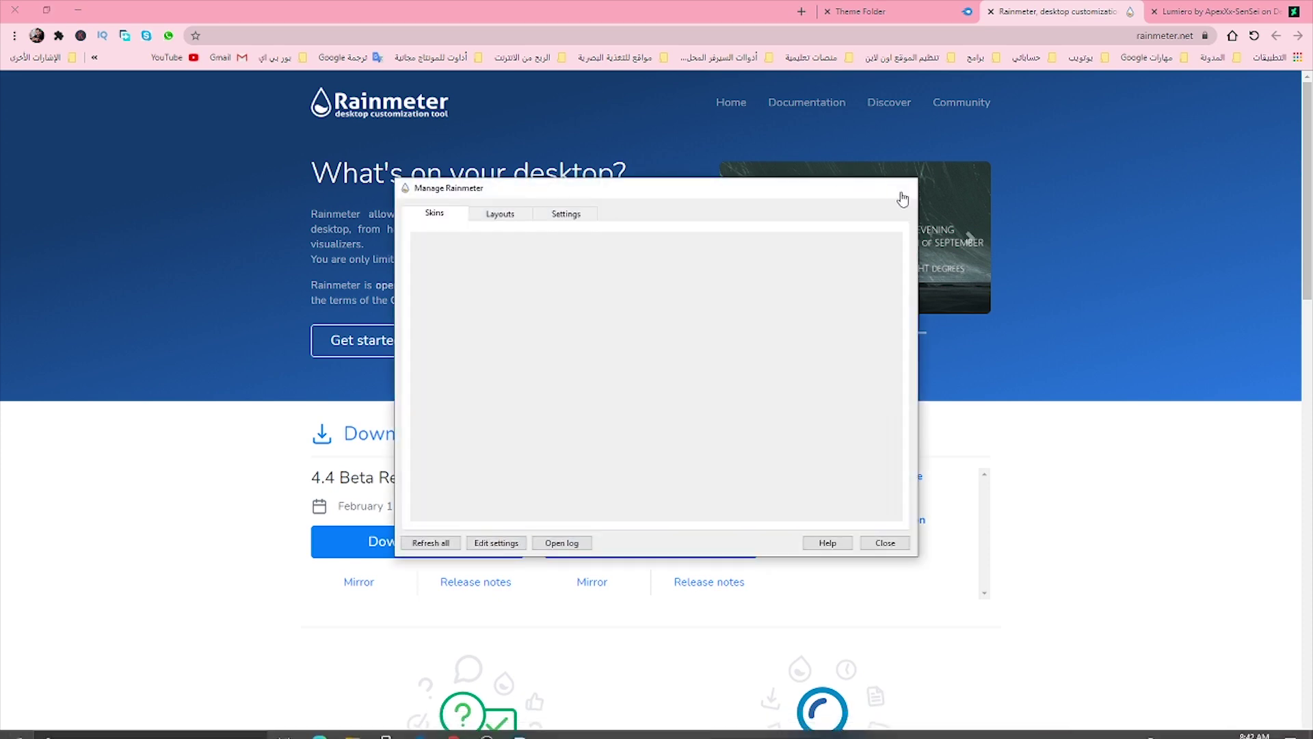
Download the Lumiero skin package from its DeviantArt page into the Downloads folder.
click(1204, 13)
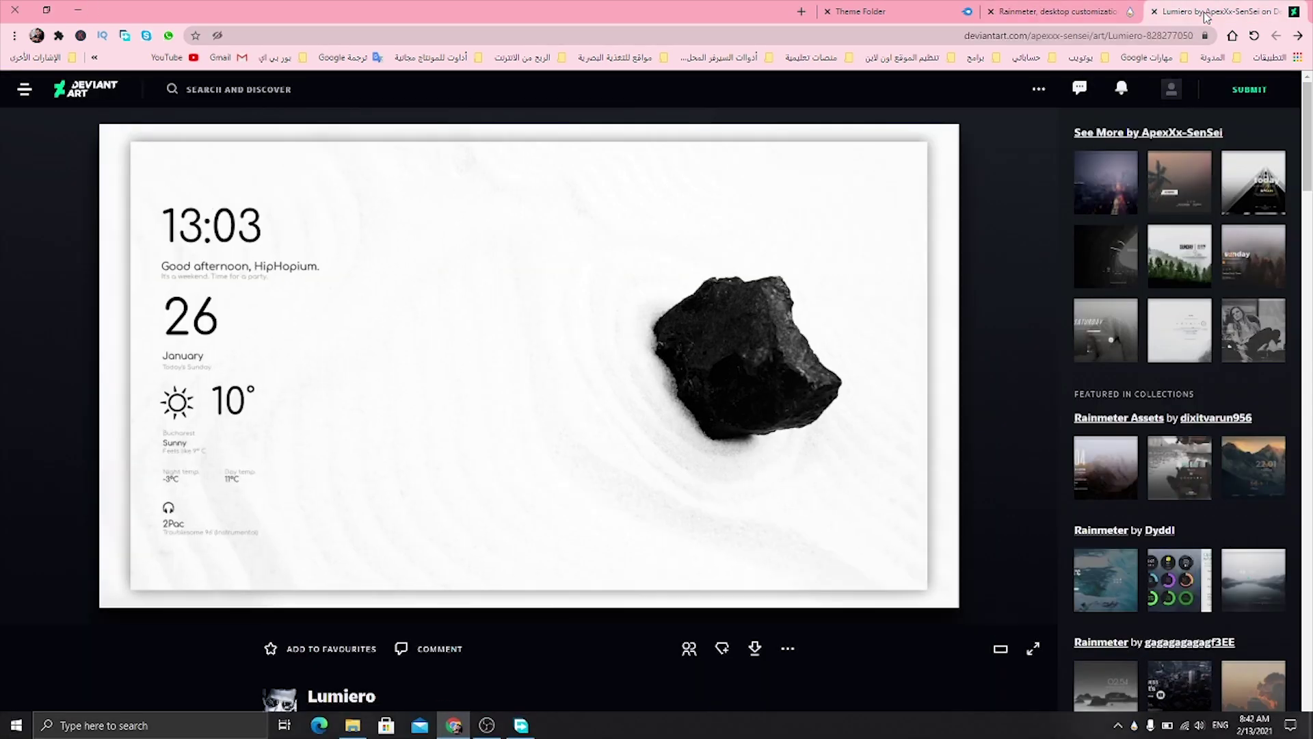
click(755, 650)
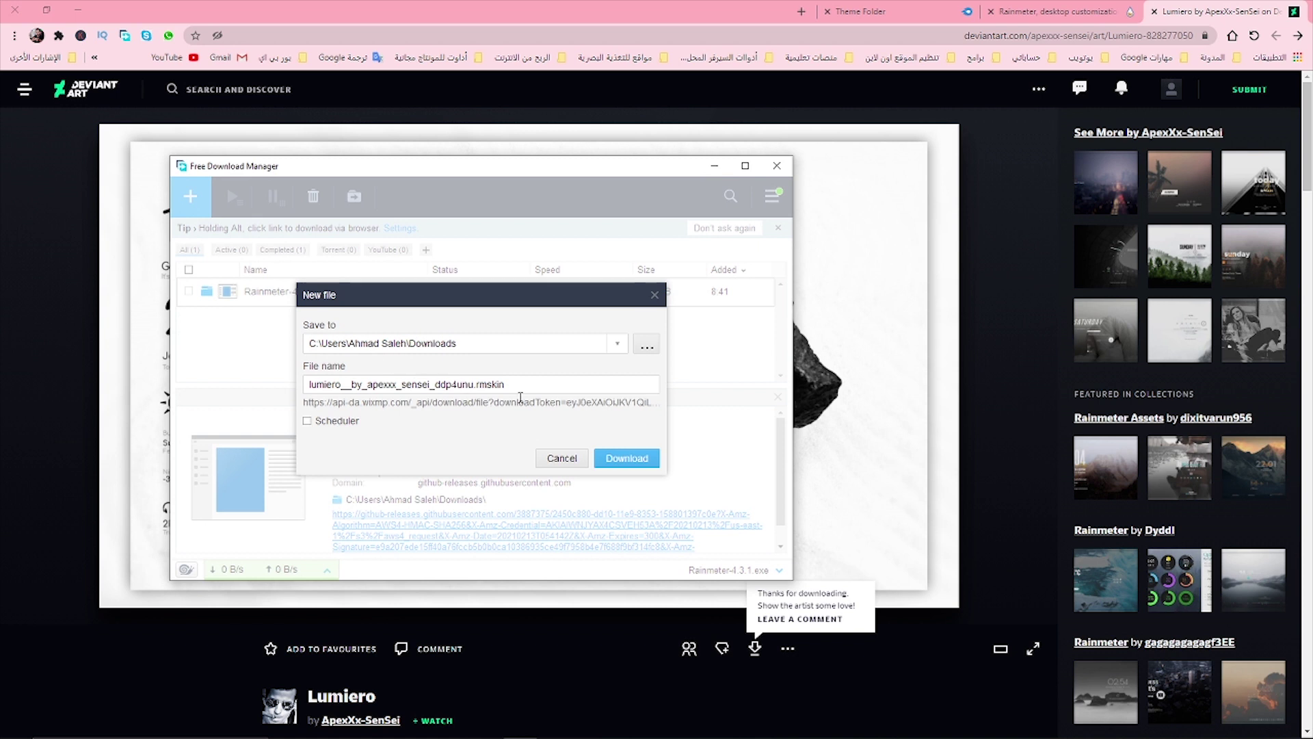
click(612, 456)
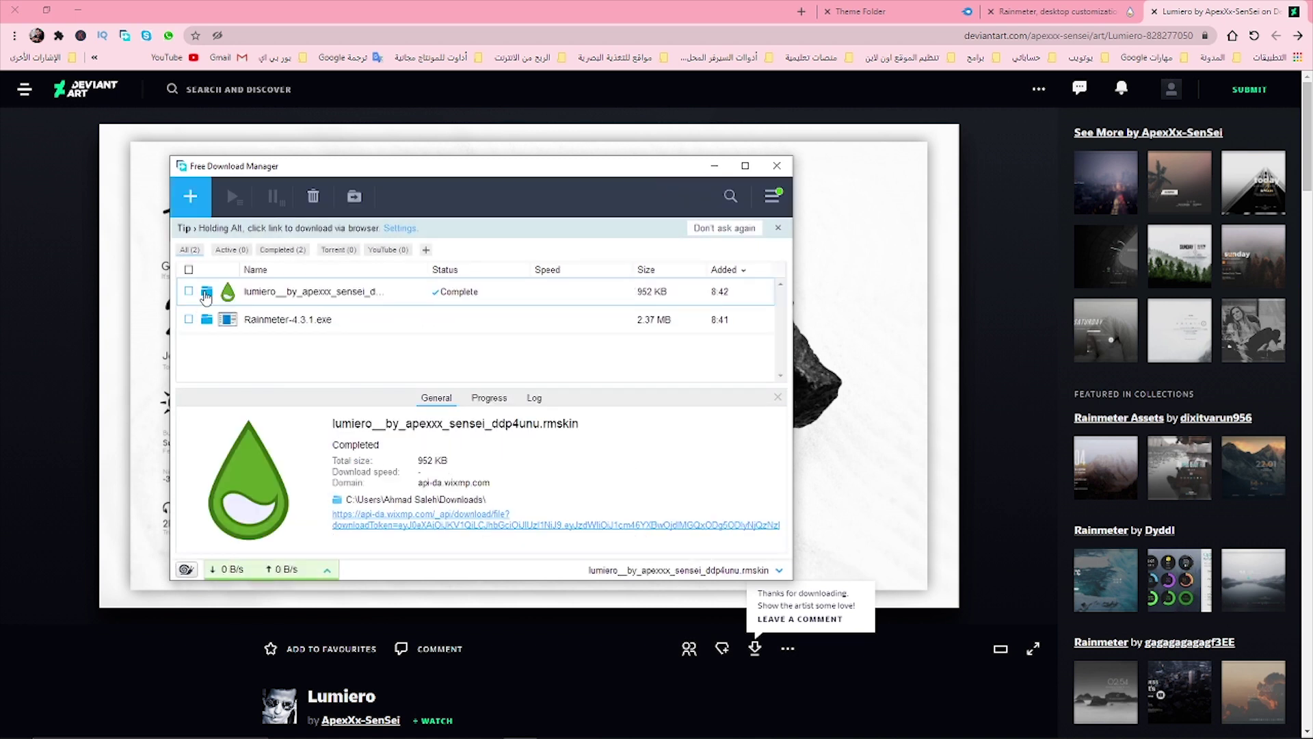
Install the Lumiero skin and layout from the downloaded package and minimise the file window.
click(205, 292)
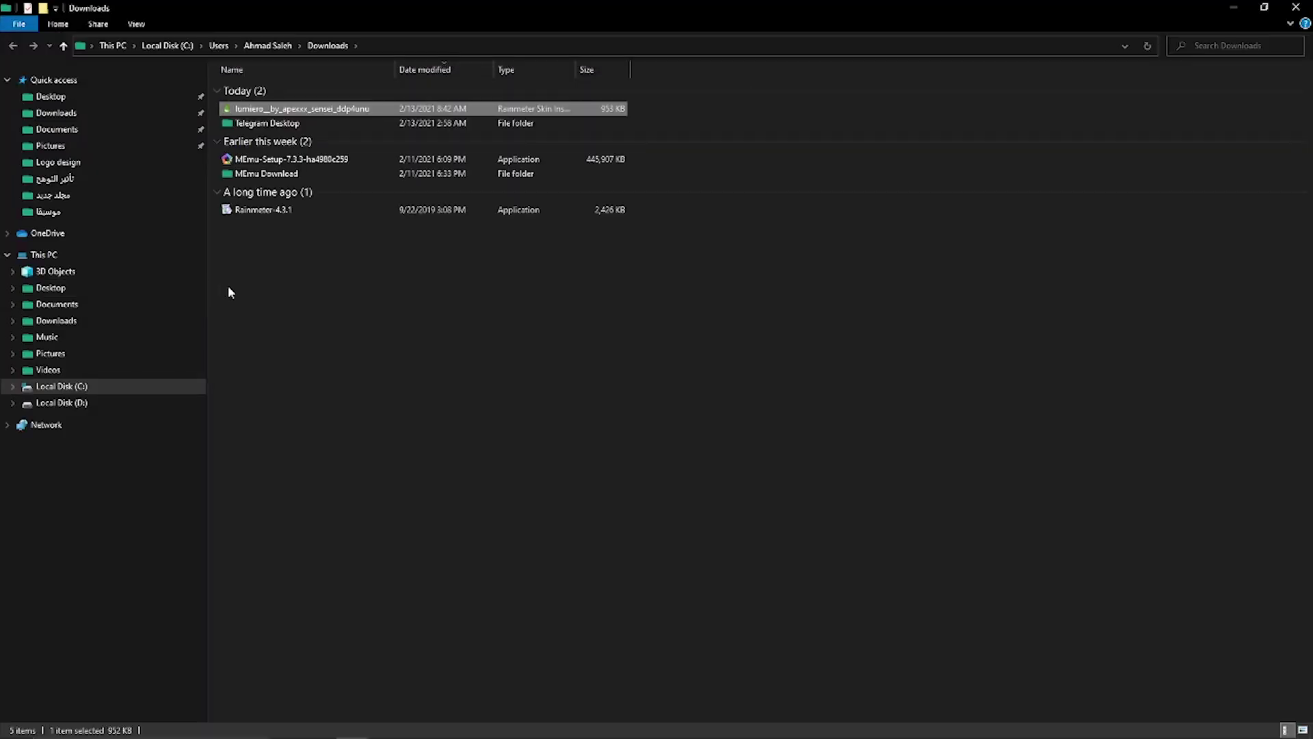
double_click(271, 109)
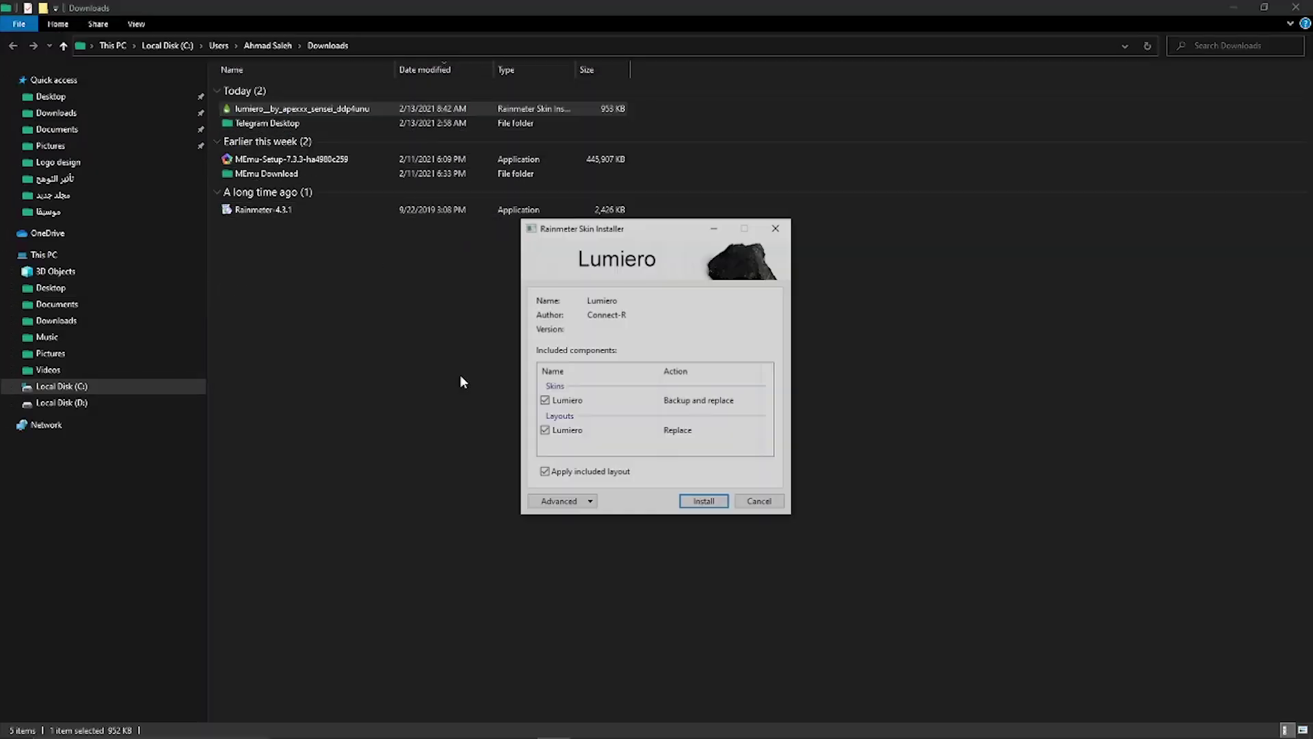
click(684, 503)
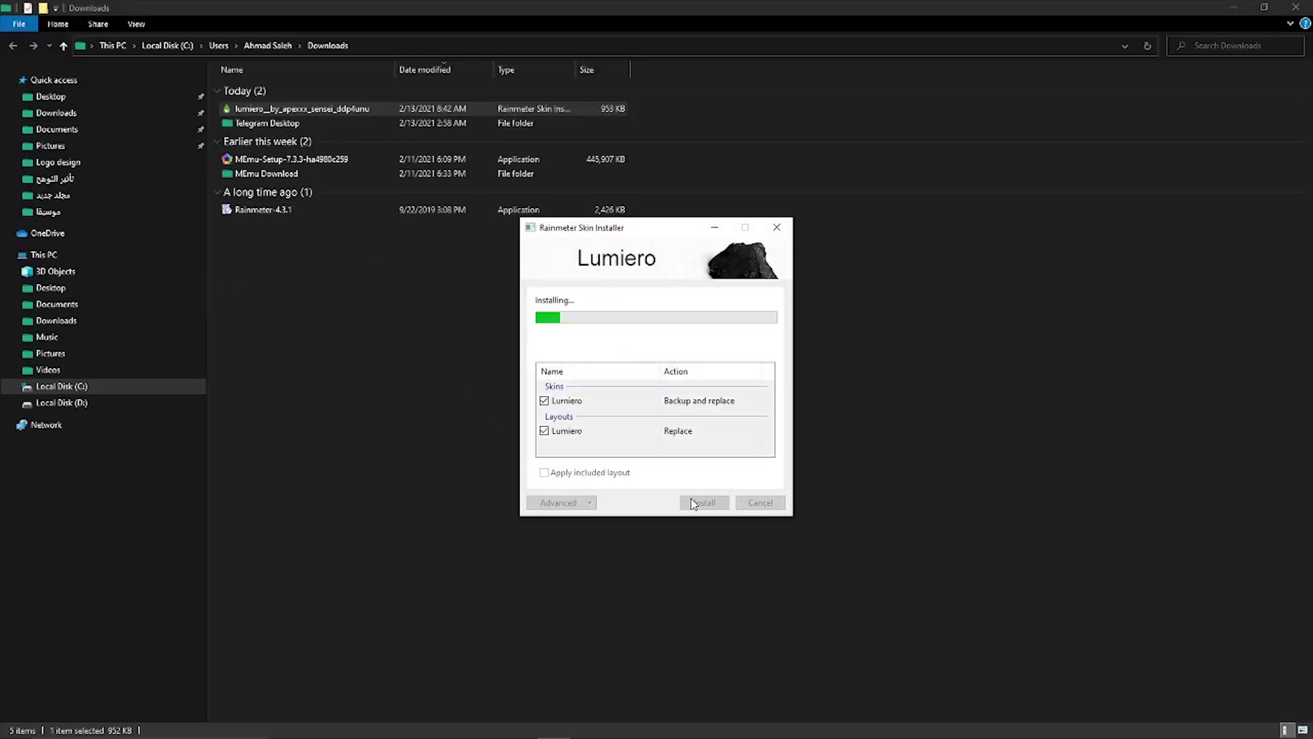
click(1233, 7)
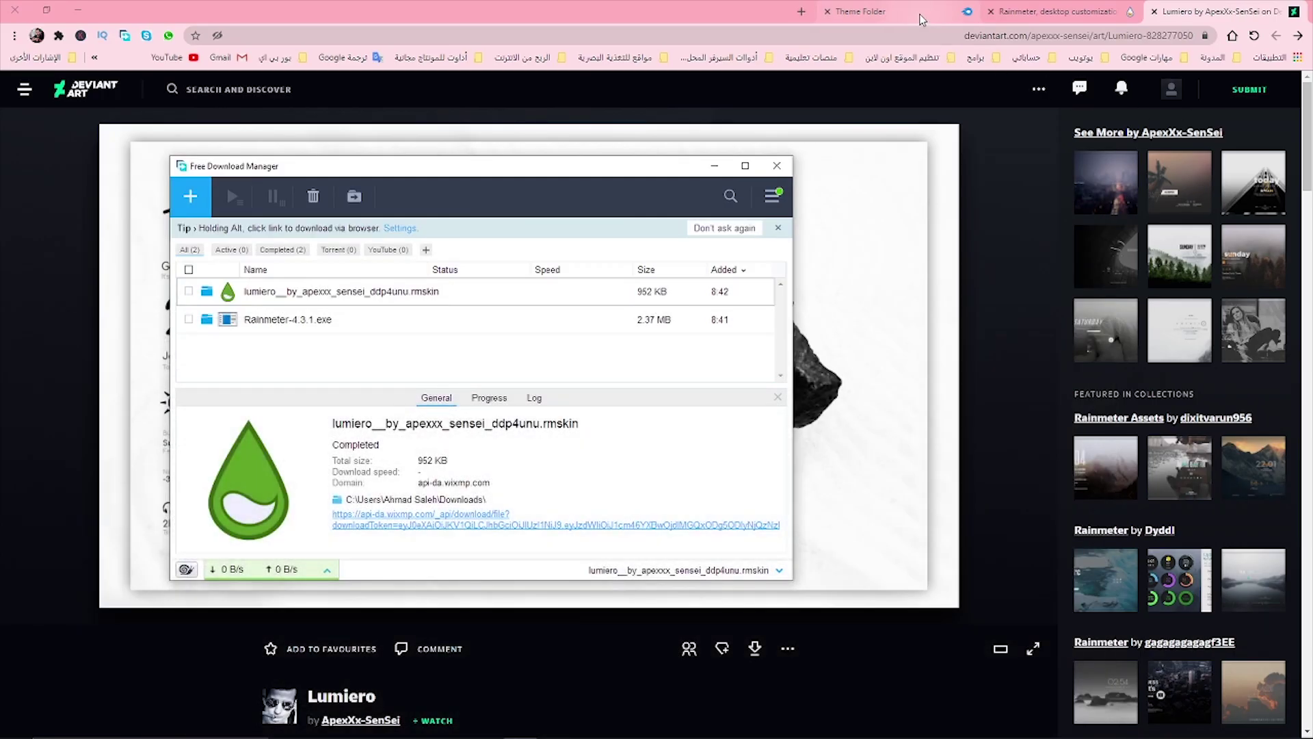
Download Theme Folder.rar from its MediaFire page into the Downloads folder and minimise the browser.
click(920, 16)
click(834, 195)
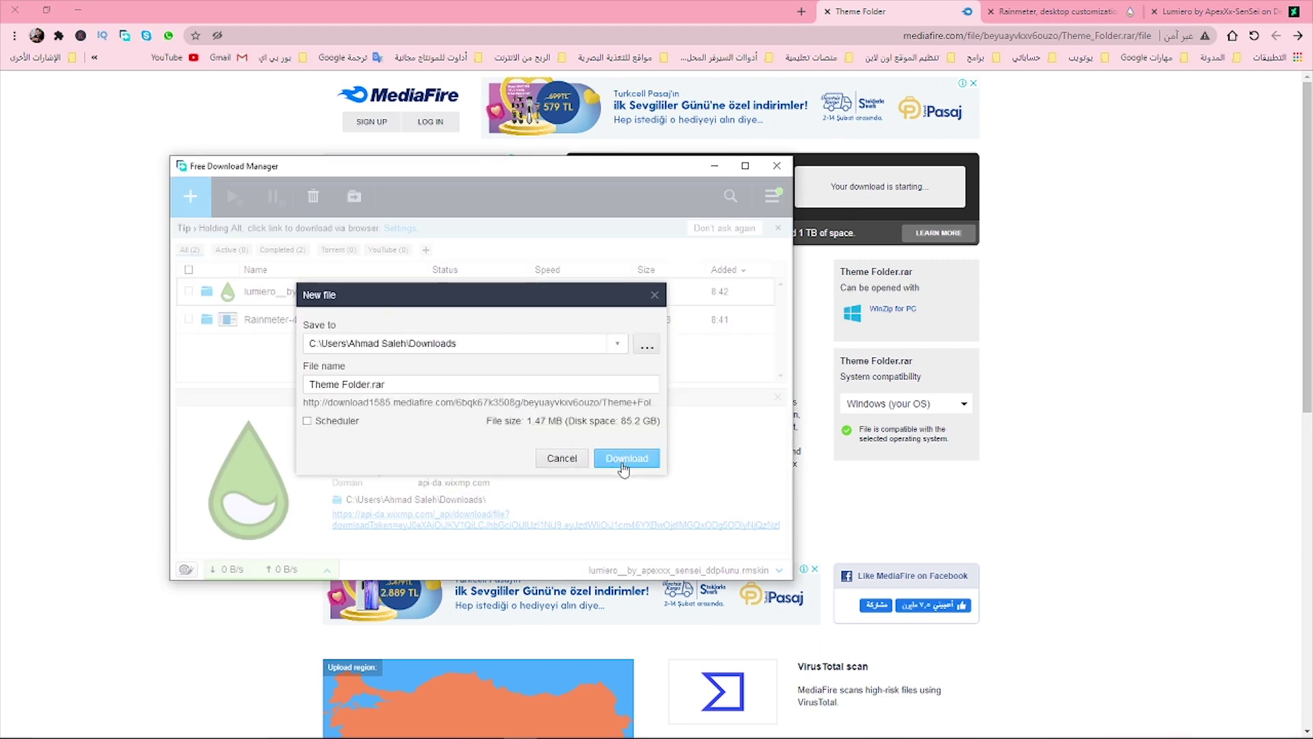
click(623, 460)
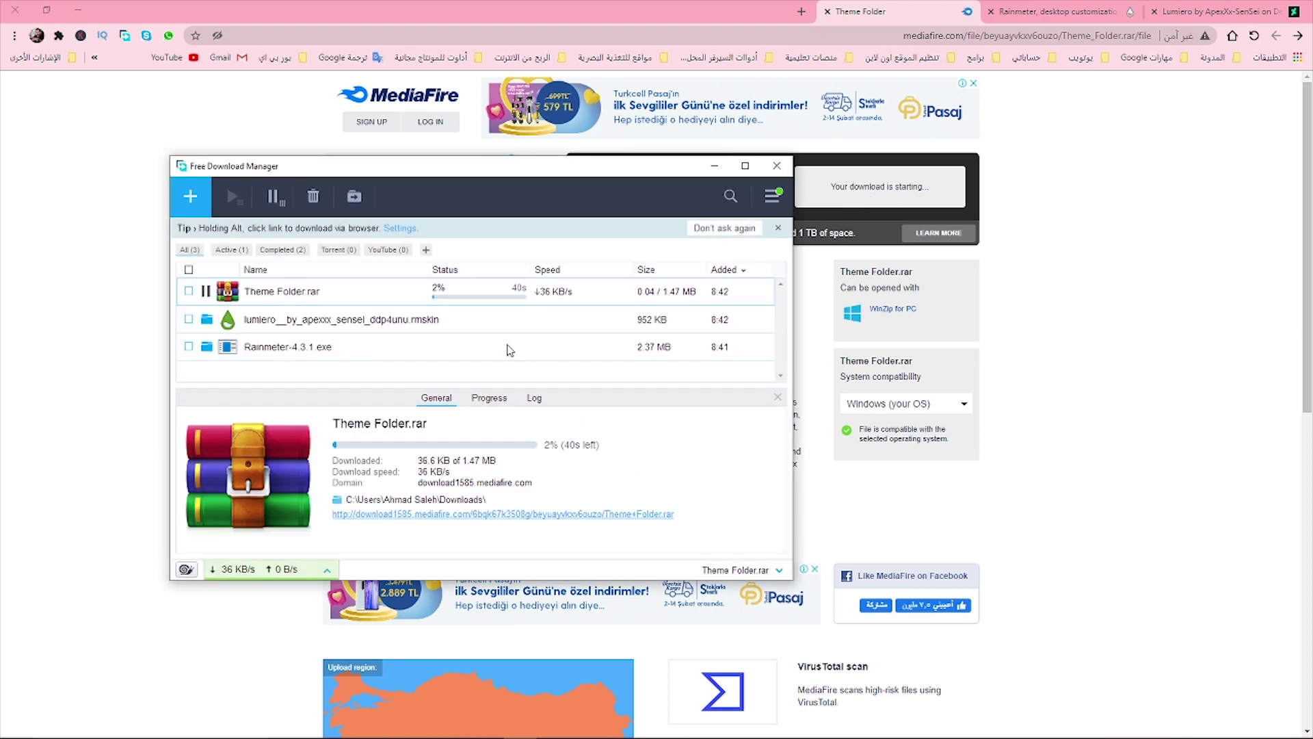
click(77, 10)
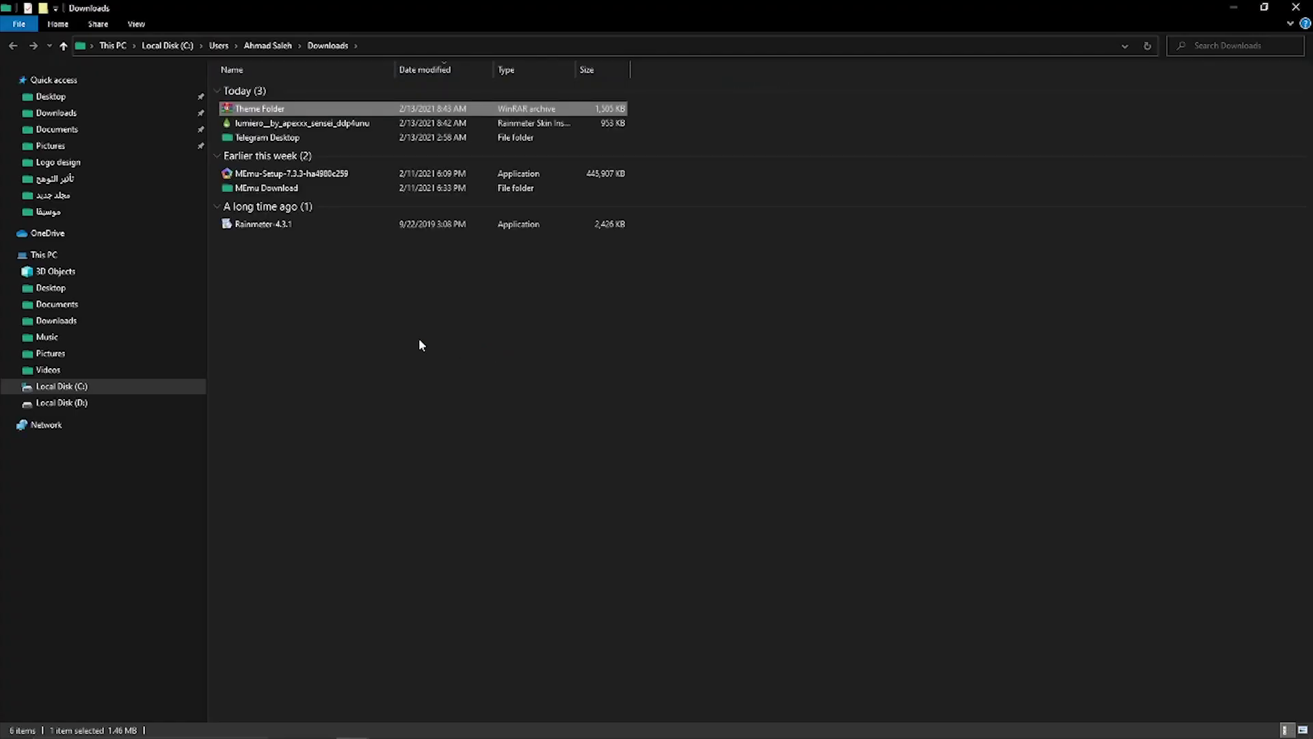
Display the Downloads folder with larger icons and extract the Theme Folder archive into its own Theme Folder subfolder.
right_click(420, 345)
mouse_move(428, 346)
click(366, 364)
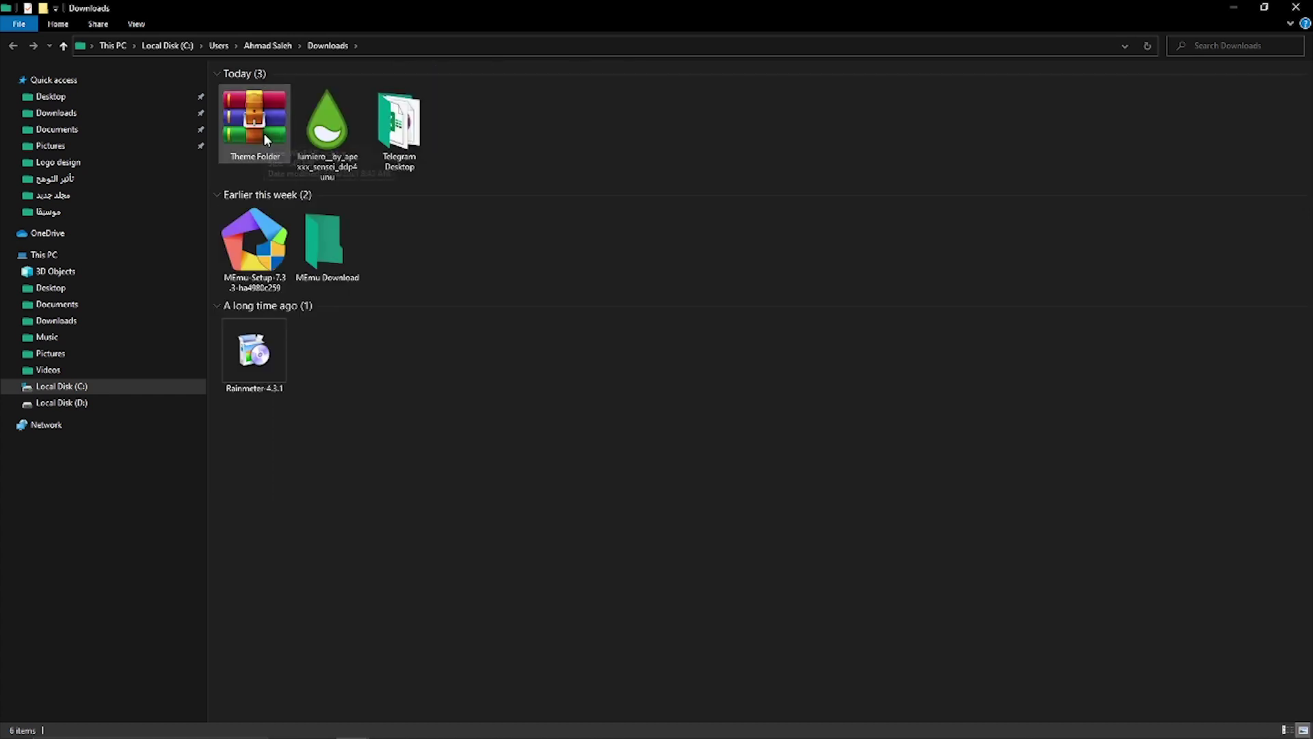
click(264, 131)
right_click(265, 133)
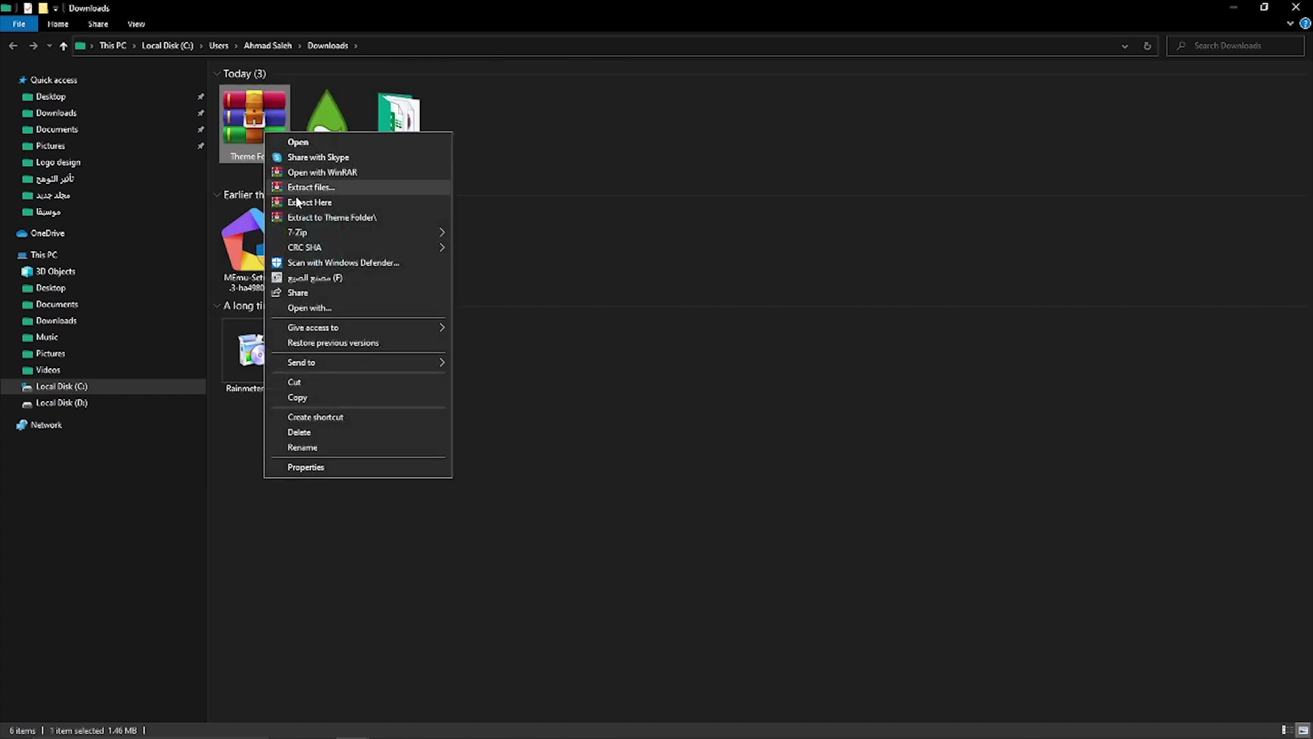
click(336, 215)
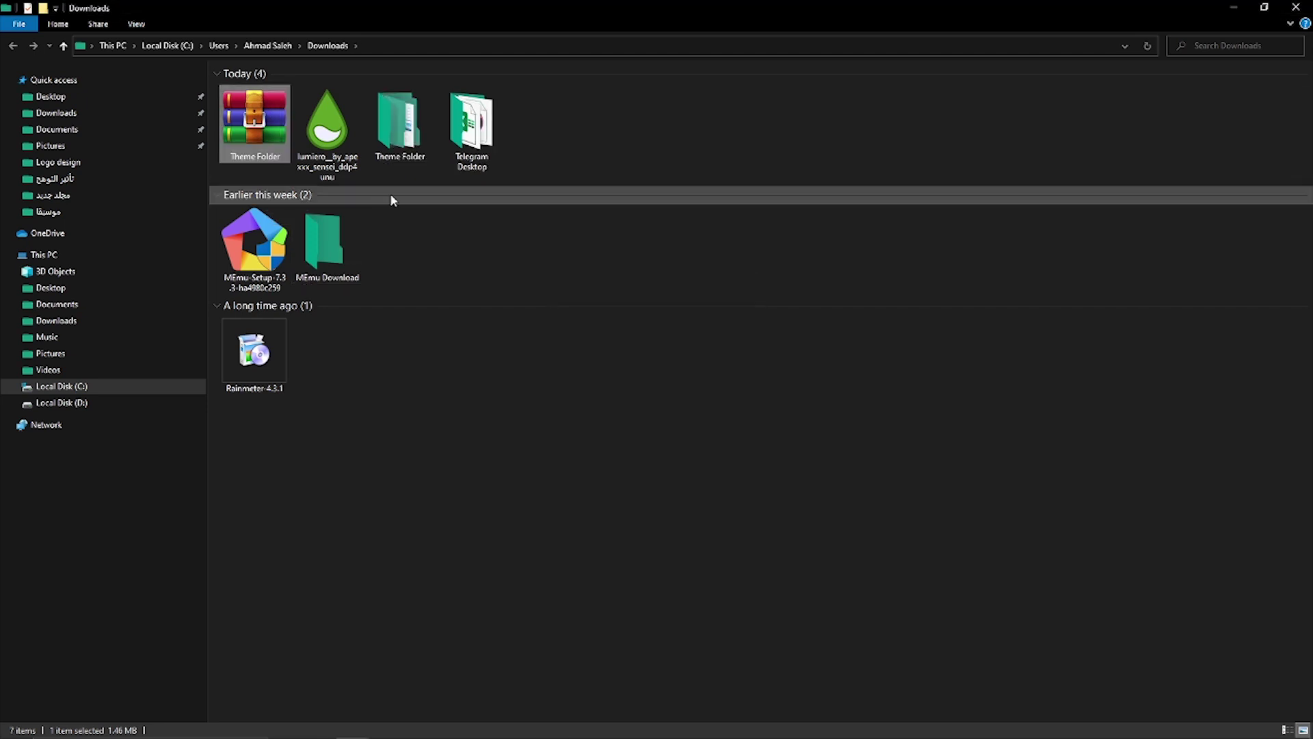
Set the nature-3082832_1920 image from the extracted Theme Folder as desktop background, clearing the file and download manager windows away.
double_click(402, 147)
double_click(278, 94)
click(294, 148)
right_click(293, 146)
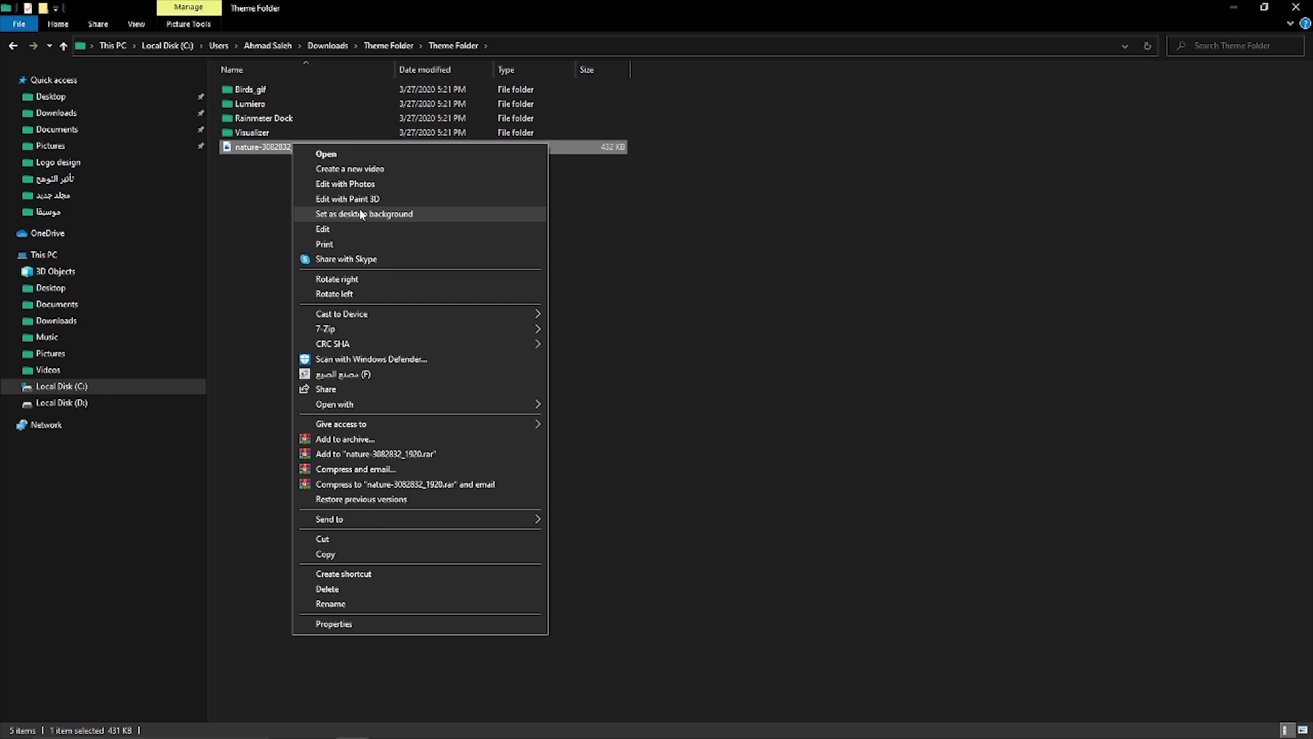
click(344, 215)
click(1241, 9)
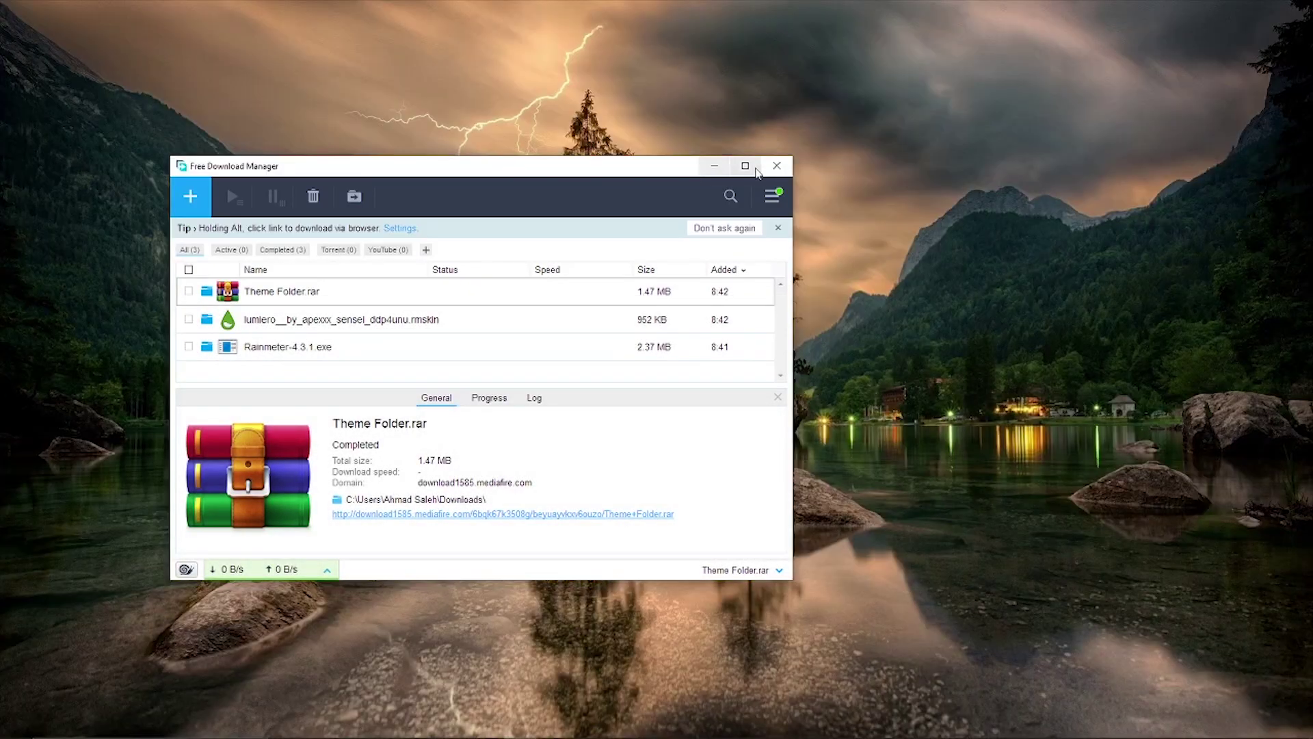
click(777, 165)
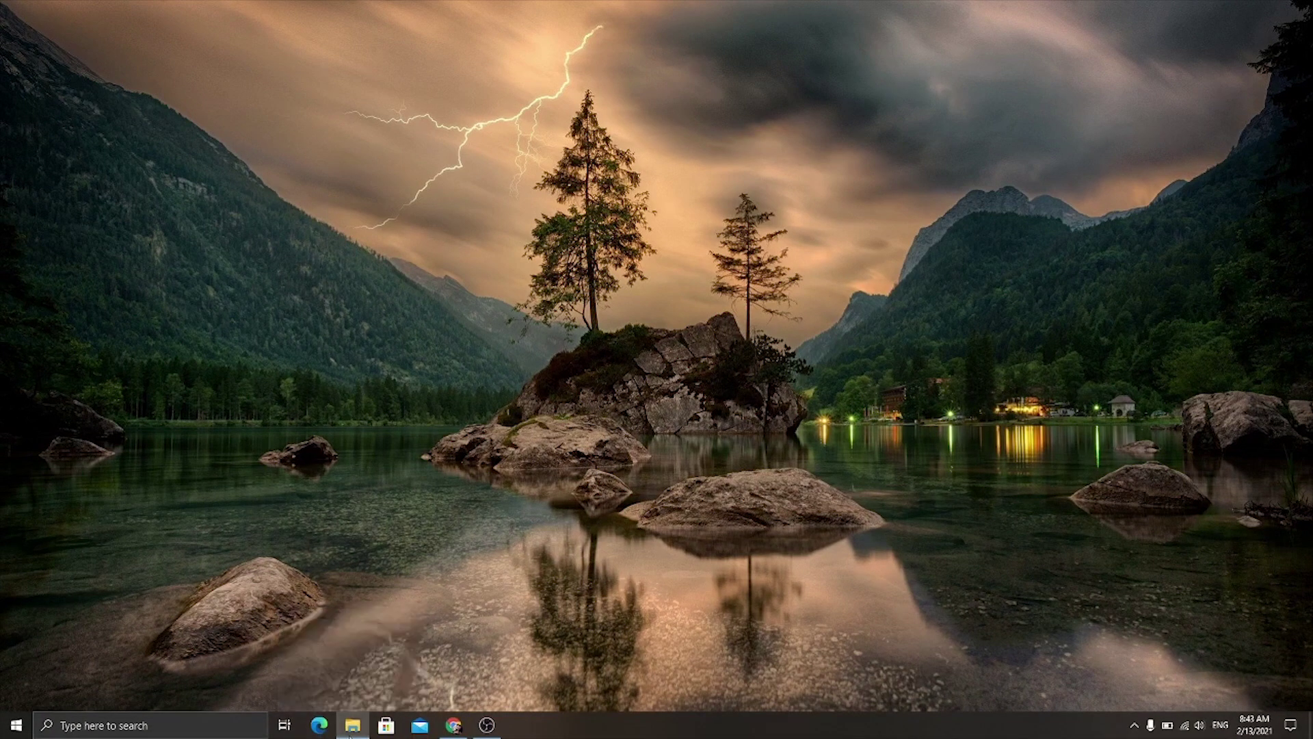
Copy the Birds_gif, Lumiero, Rainmeter Dock and Visualizer folders from the extracted Theme Folder.
click(352, 725)
right_click(347, 240)
click(344, 217)
drag(274, 91, 265, 132)
right_click(265, 132)
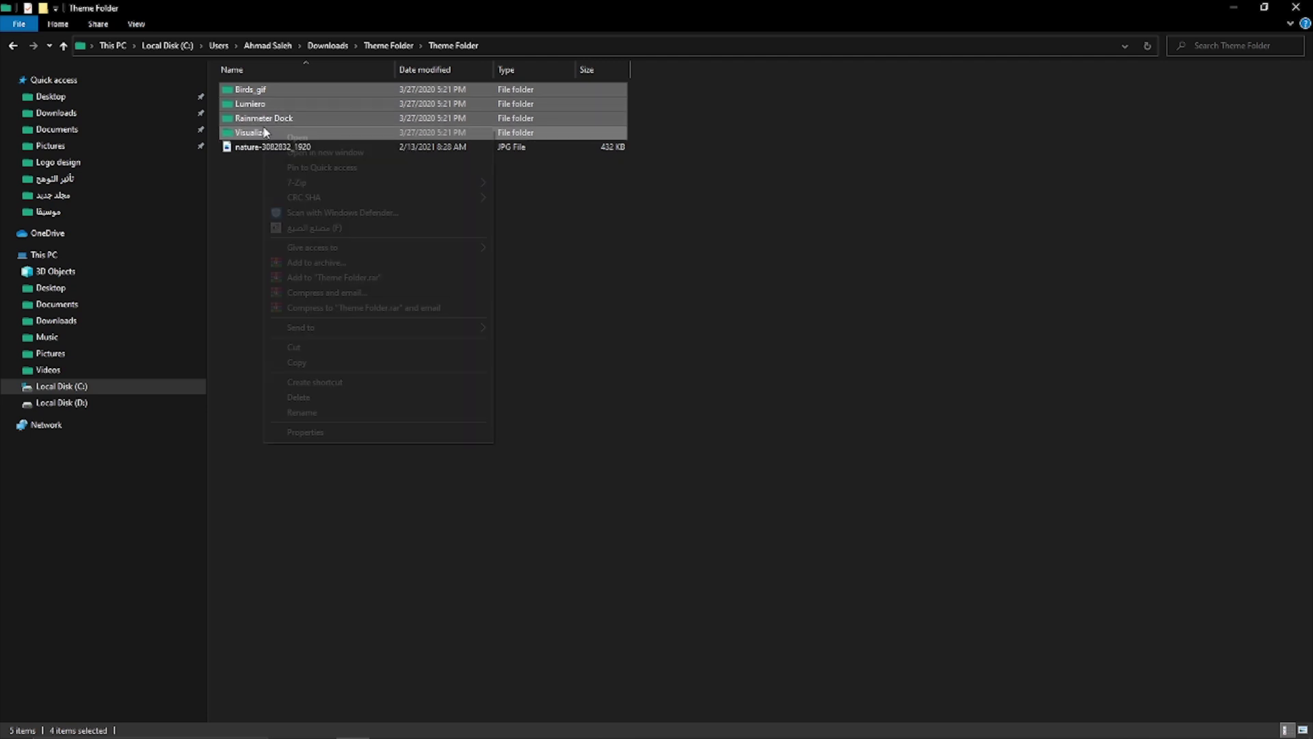
click(298, 363)
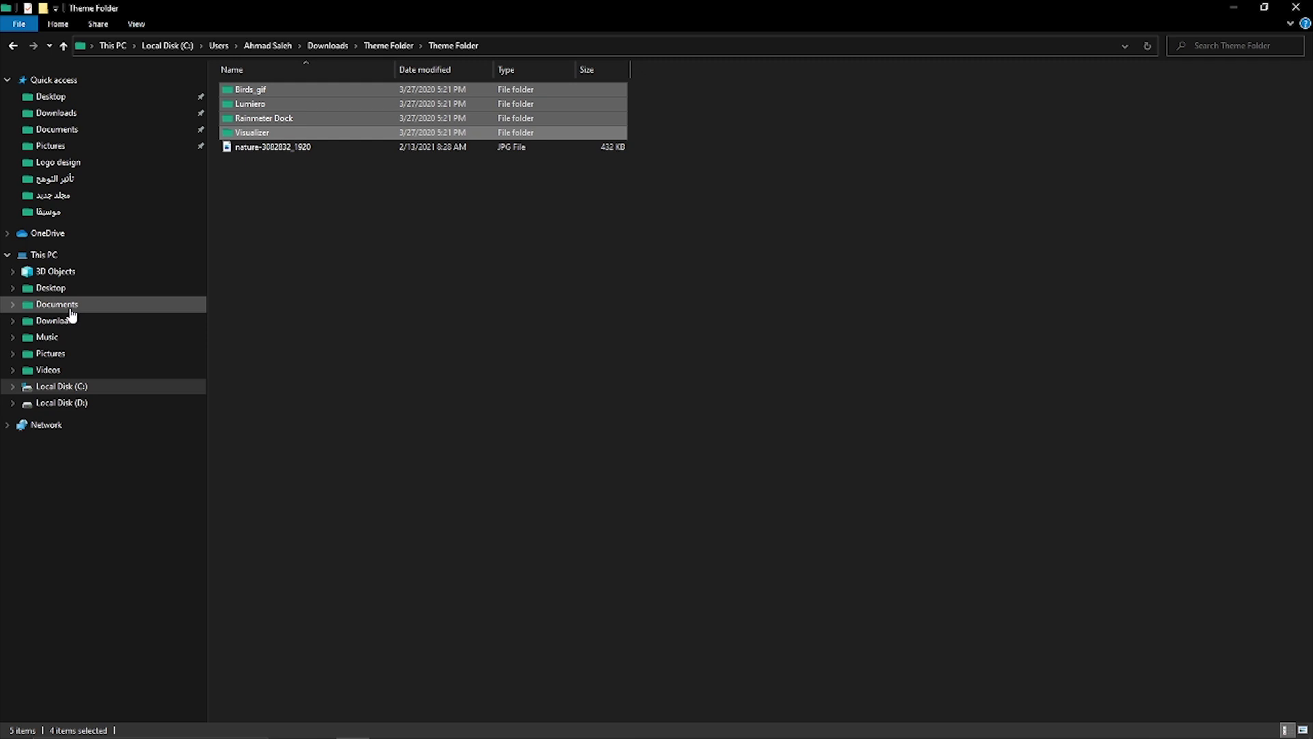
Paste the copied folders into Documents\Rainmeter\Skins, replacing files with the same names, and close the file window.
click(58, 304)
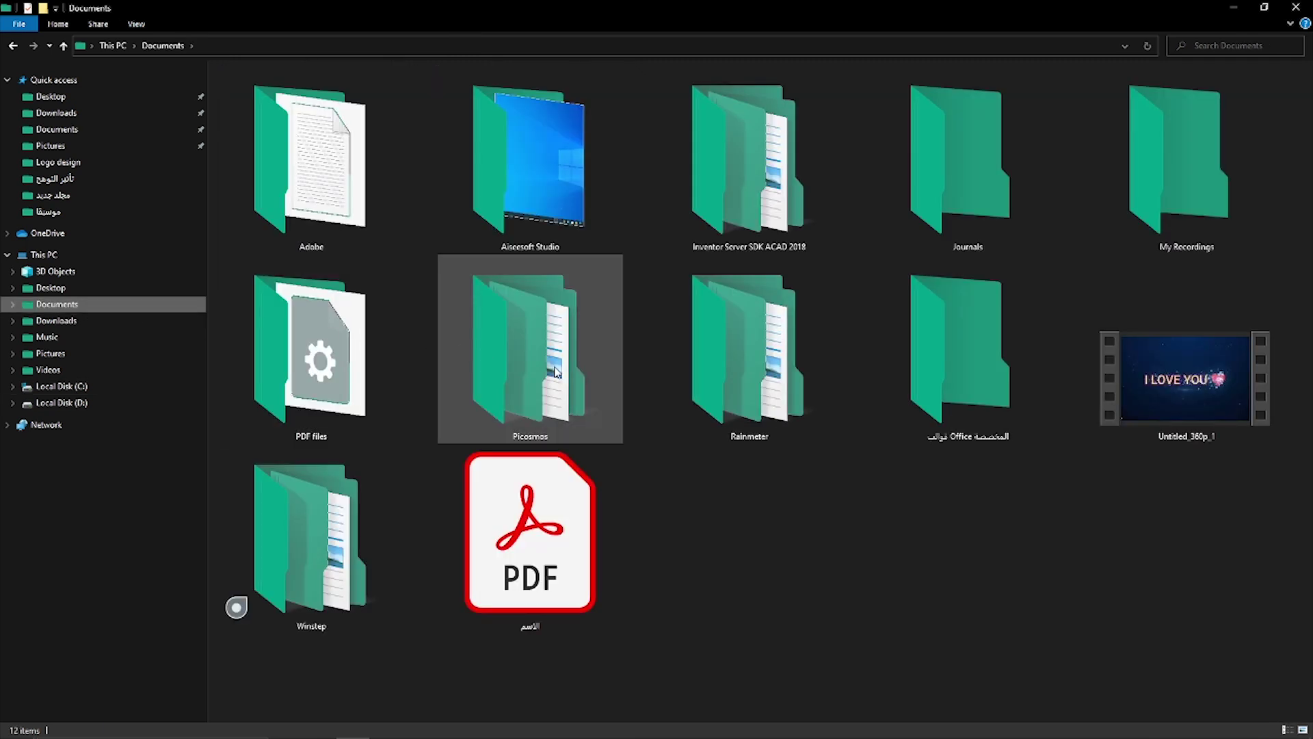
click(755, 422)
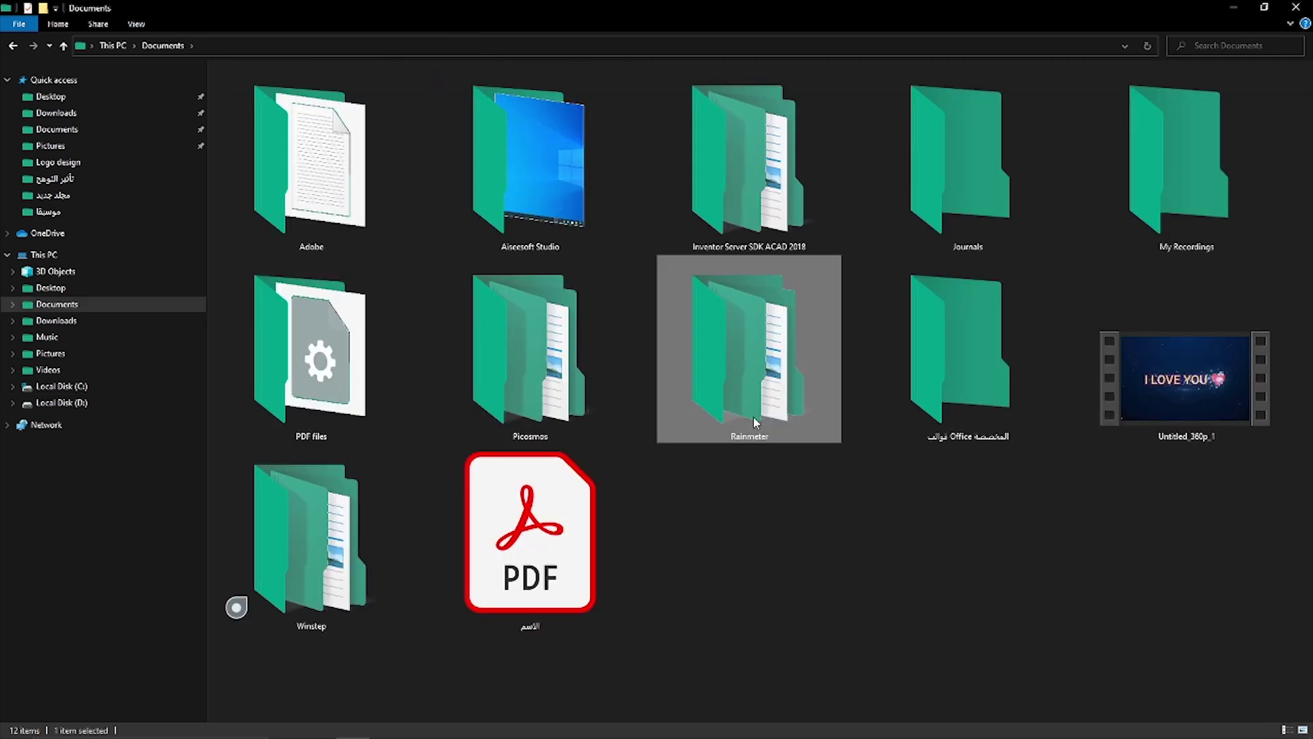
double_click(755, 422)
double_click(246, 132)
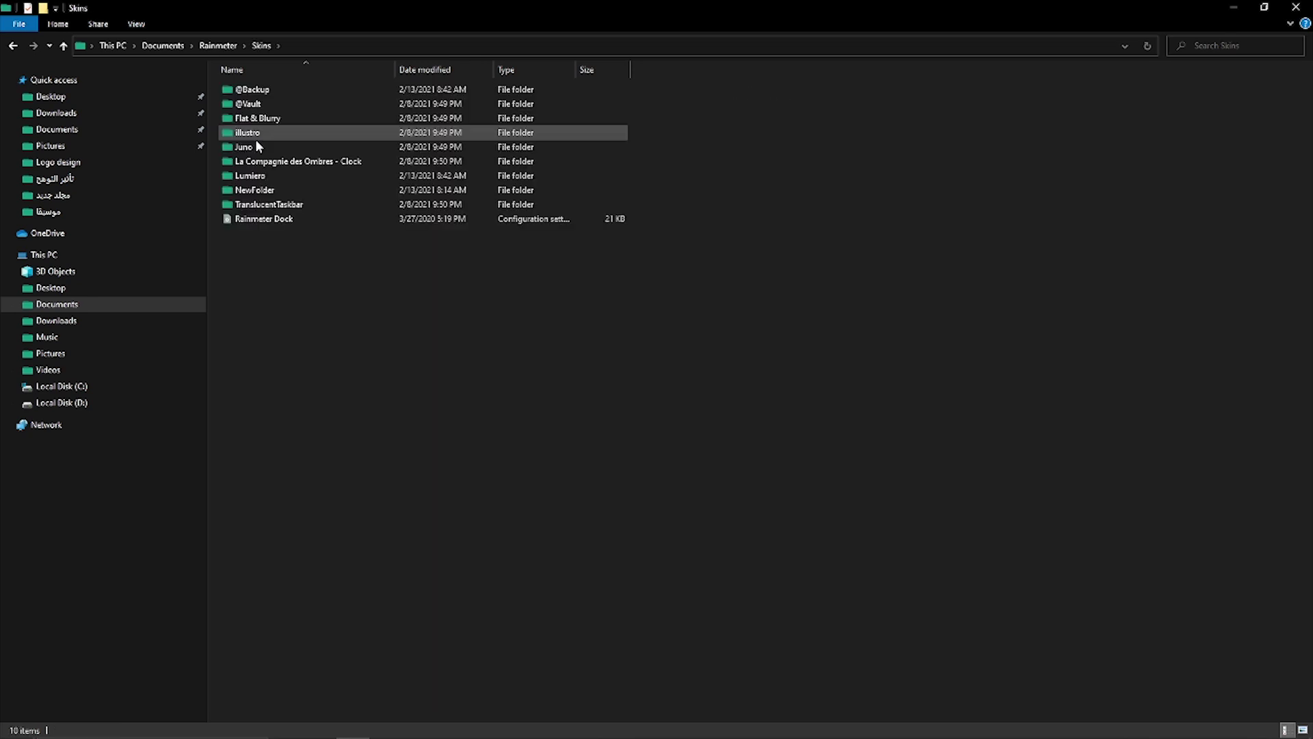
right_click(348, 324)
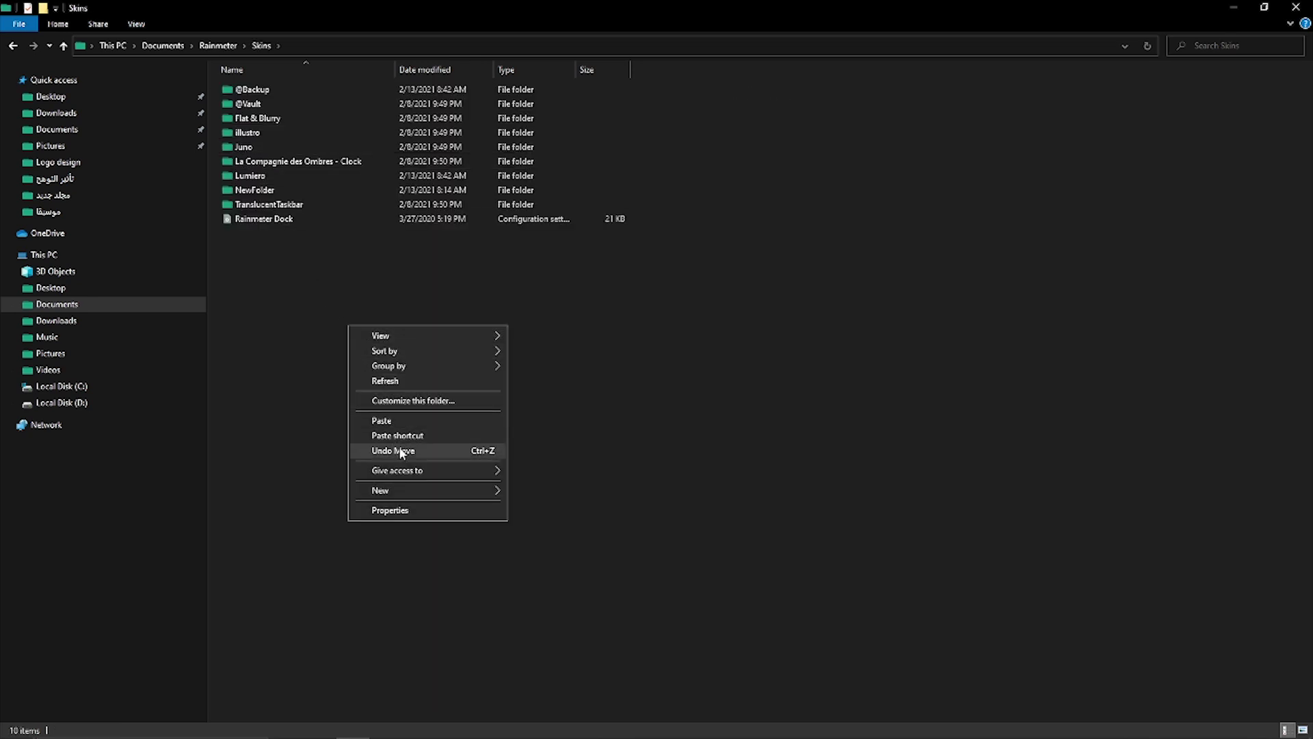
click(387, 420)
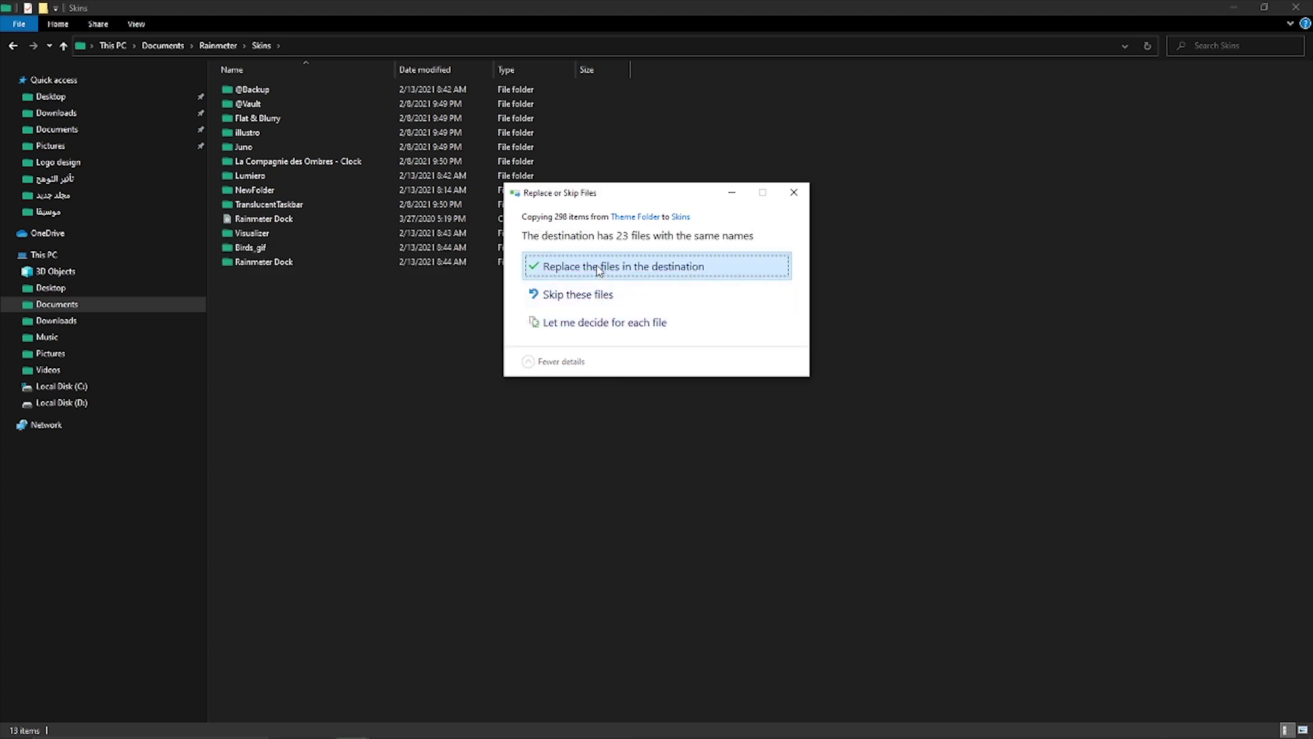
click(601, 266)
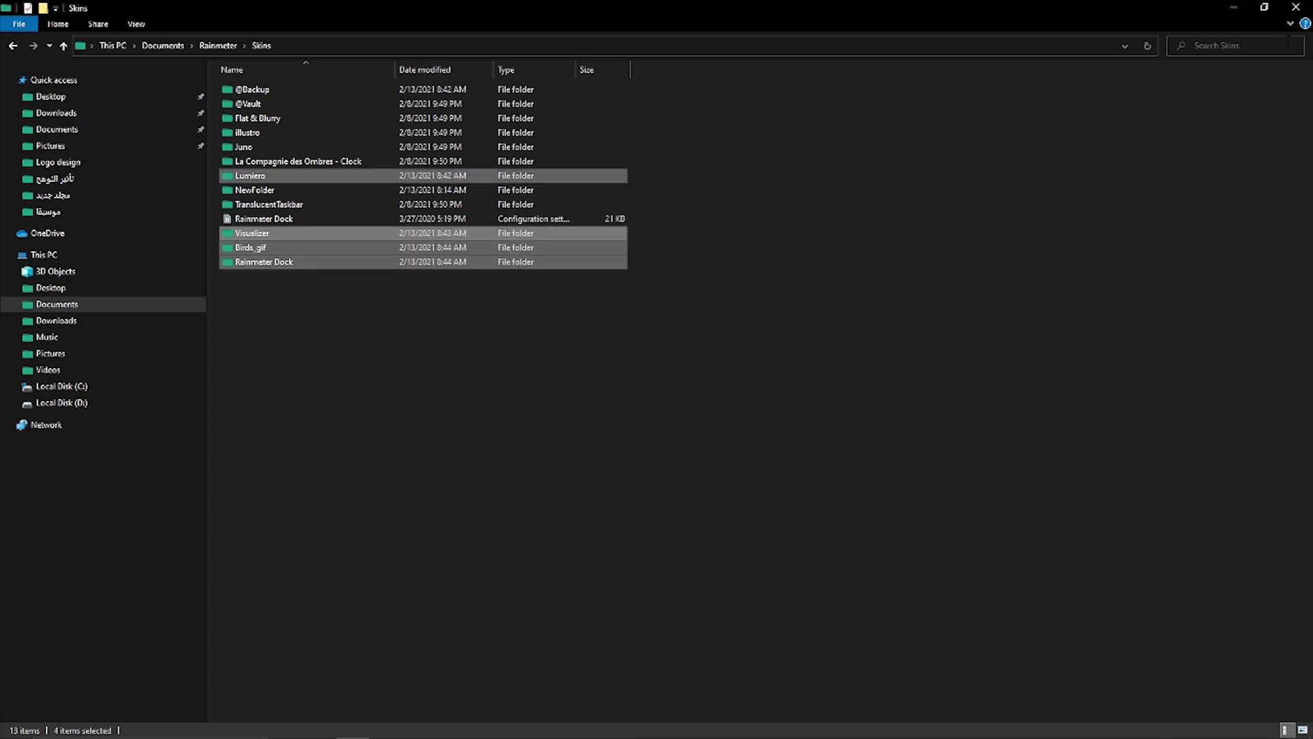
click(1295, 7)
Refresh the desktop, then open the Rainmeter manager and refresh all skins so the copied folders are listed.
right_click(1014, 241)
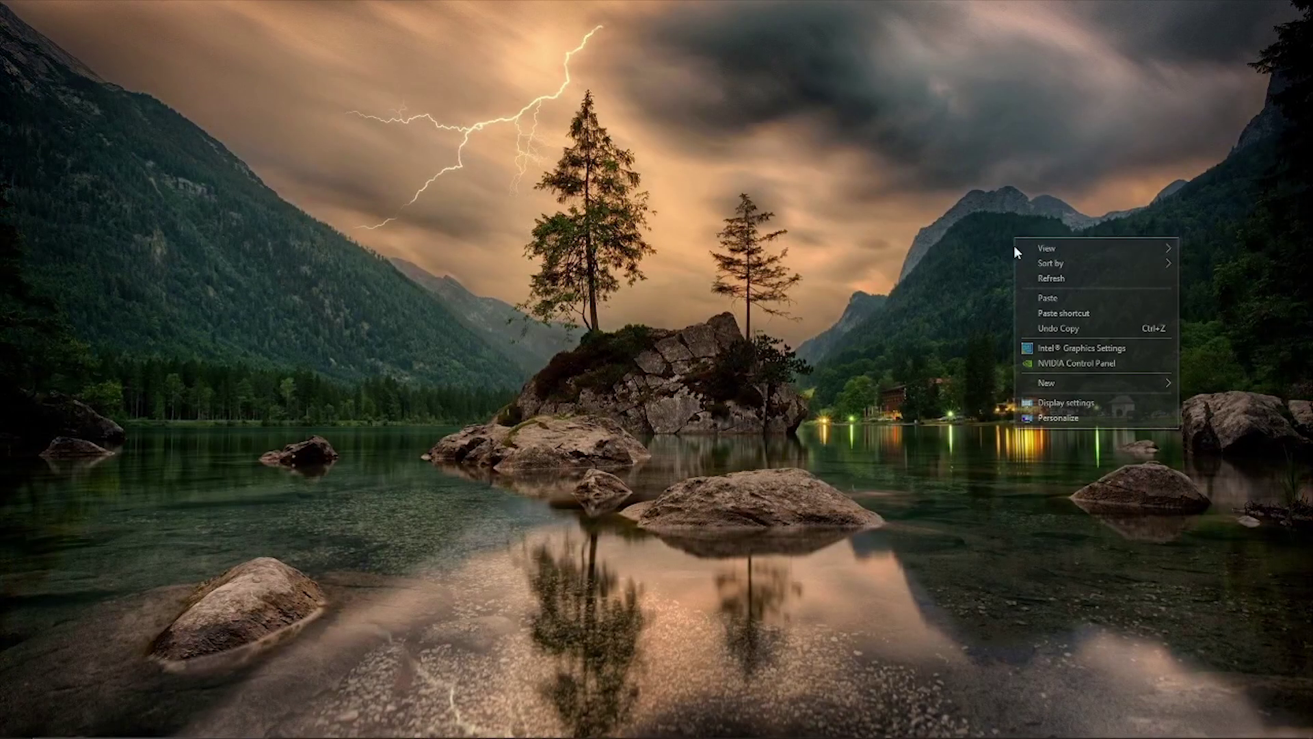
click(1036, 278)
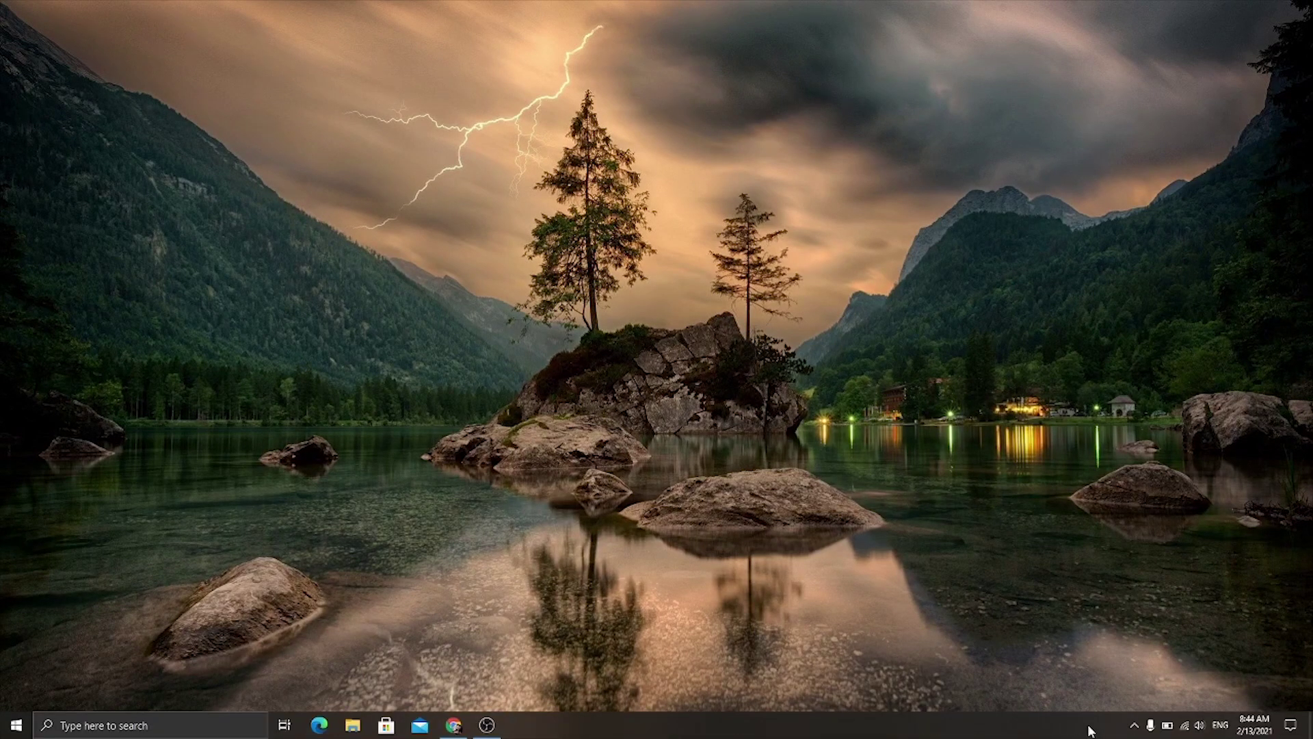
click(1134, 724)
click(1160, 697)
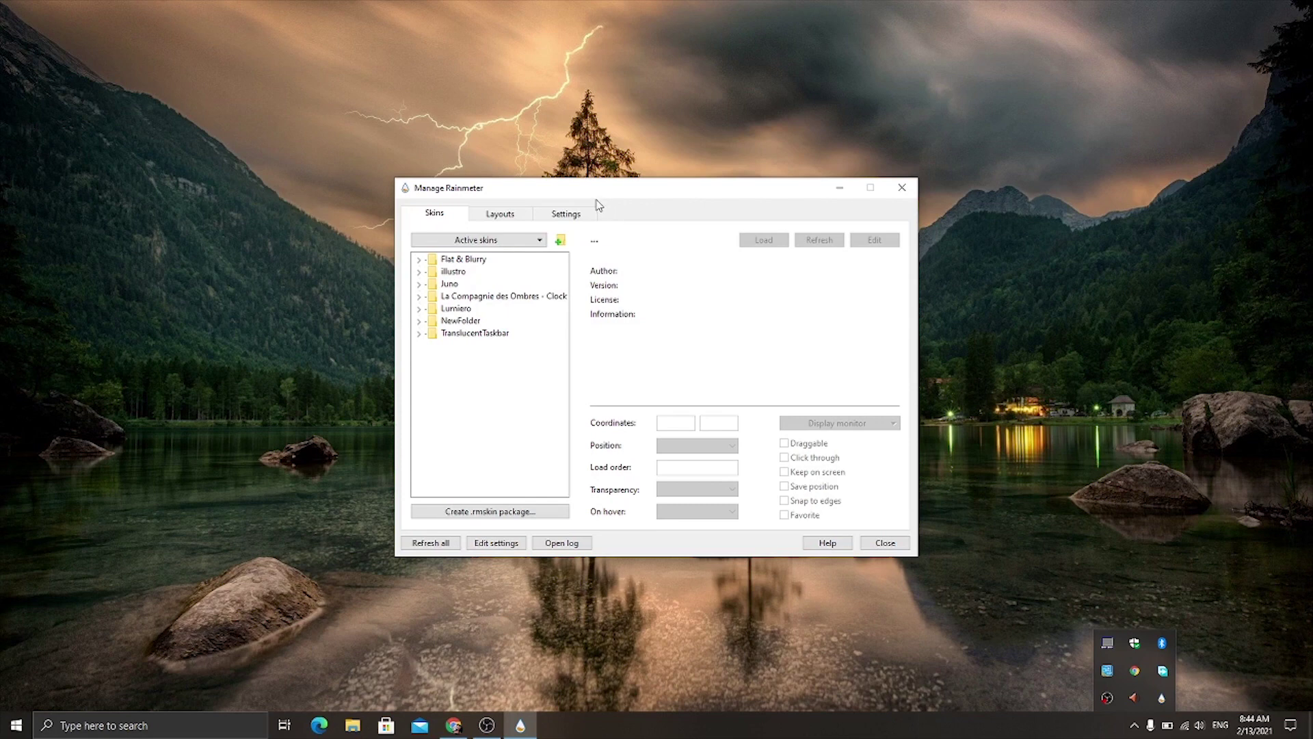
drag(621, 181, 690, 122)
click(500, 485)
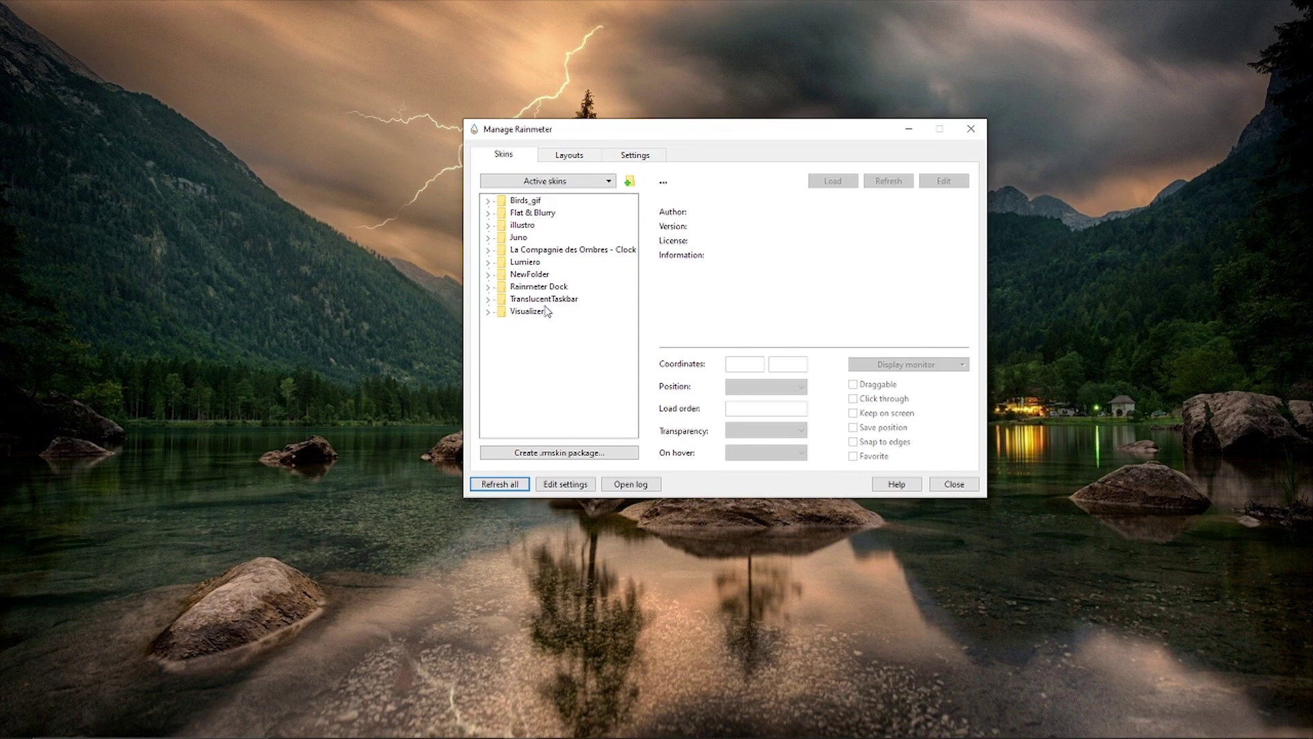
drag(628, 128, 739, 94)
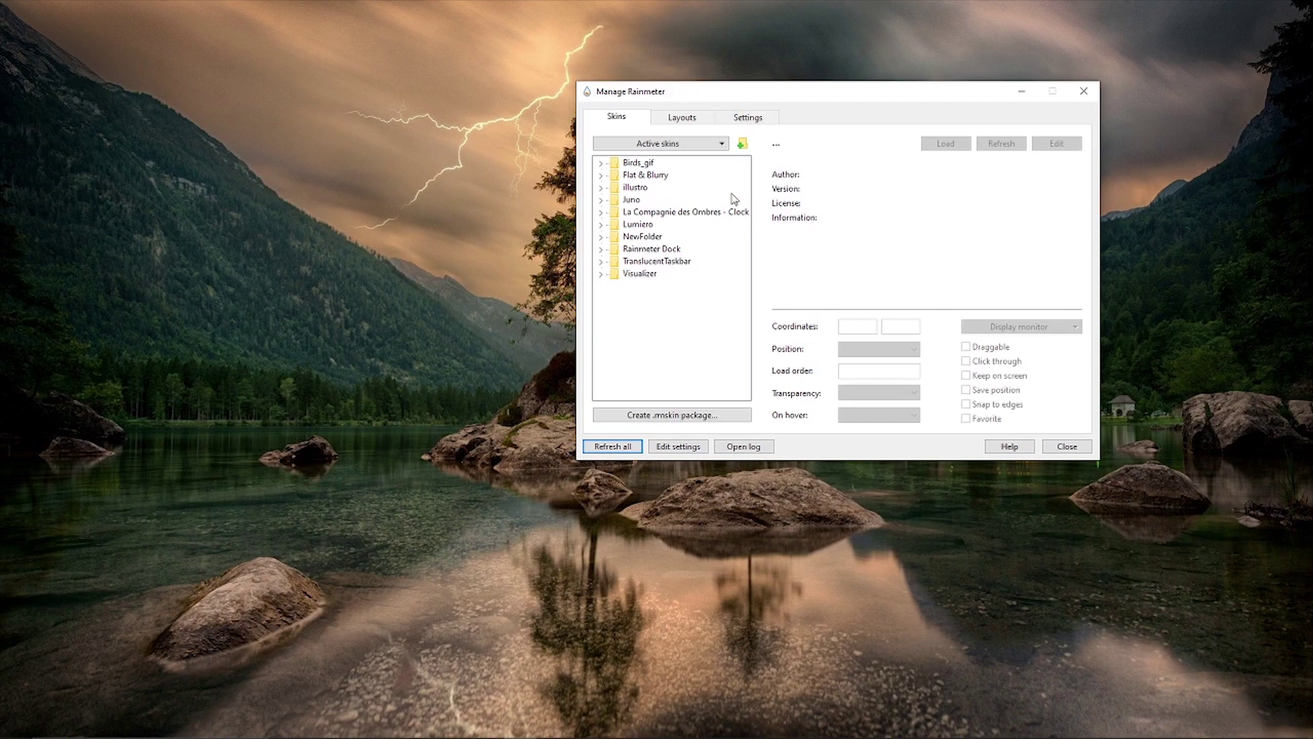
Load Lumiero's Date.ini skin with its position set to On desktop and move the date to about 819, 323.
click(601, 224)
click(630, 236)
click(614, 237)
click(654, 250)
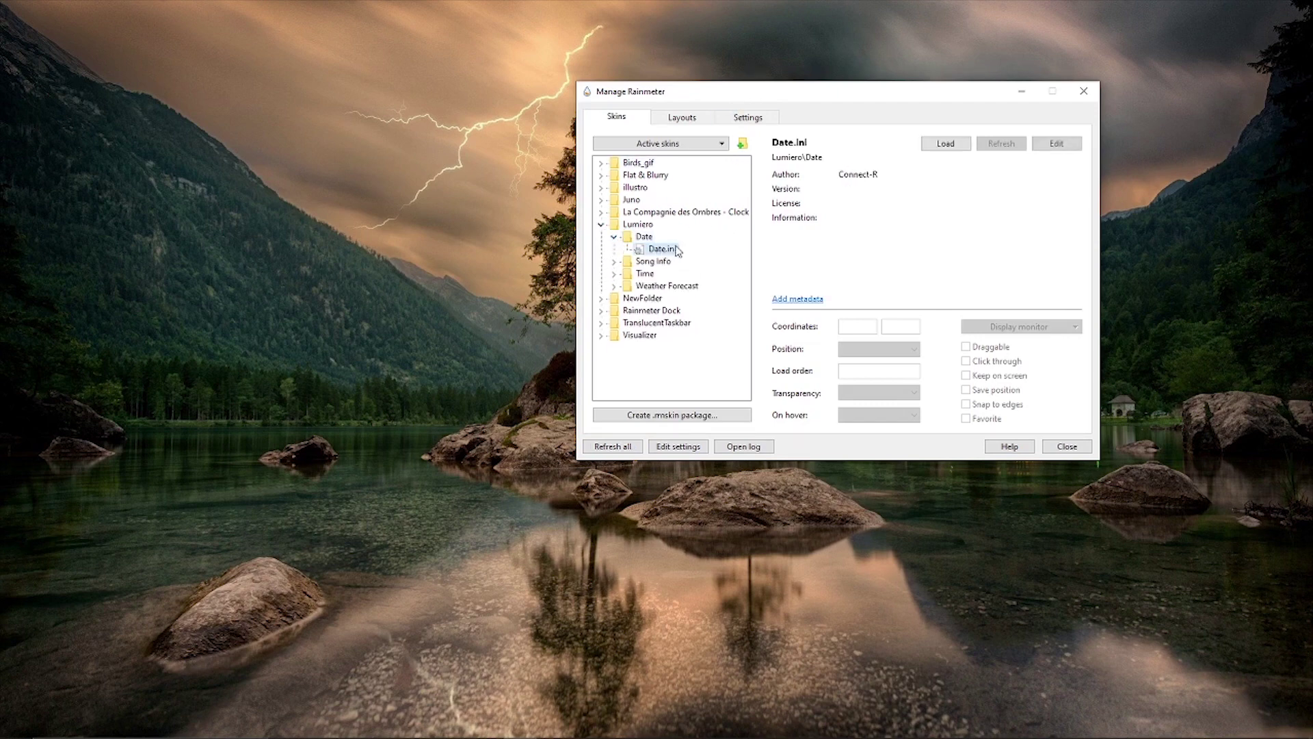
click(938, 144)
click(866, 349)
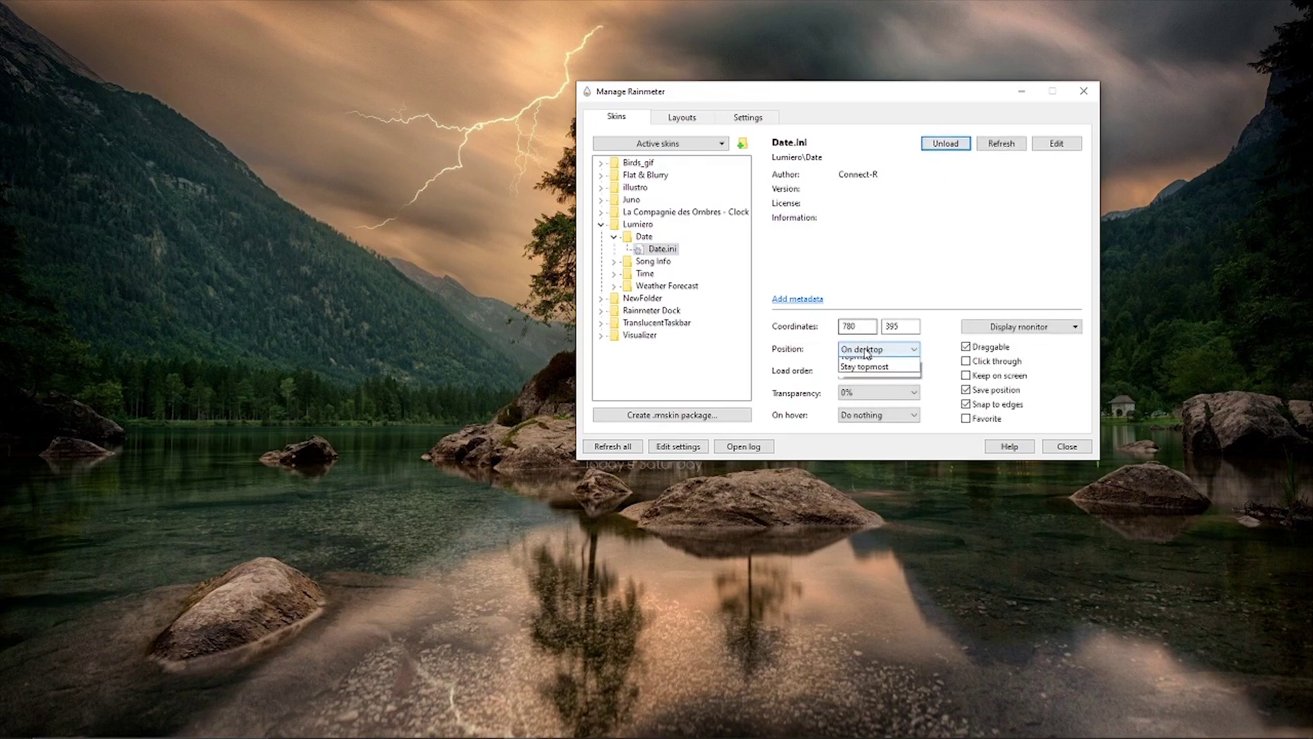
click(867, 365)
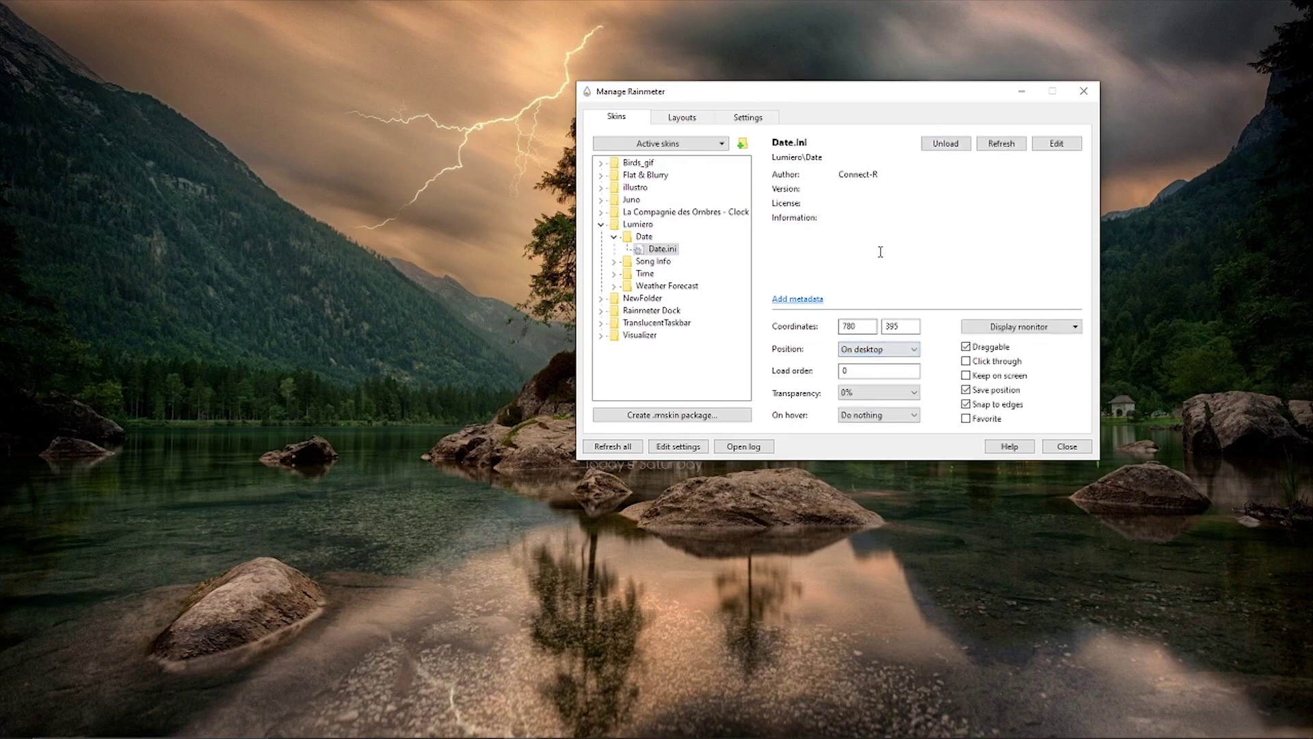
drag(766, 100, 960, 138)
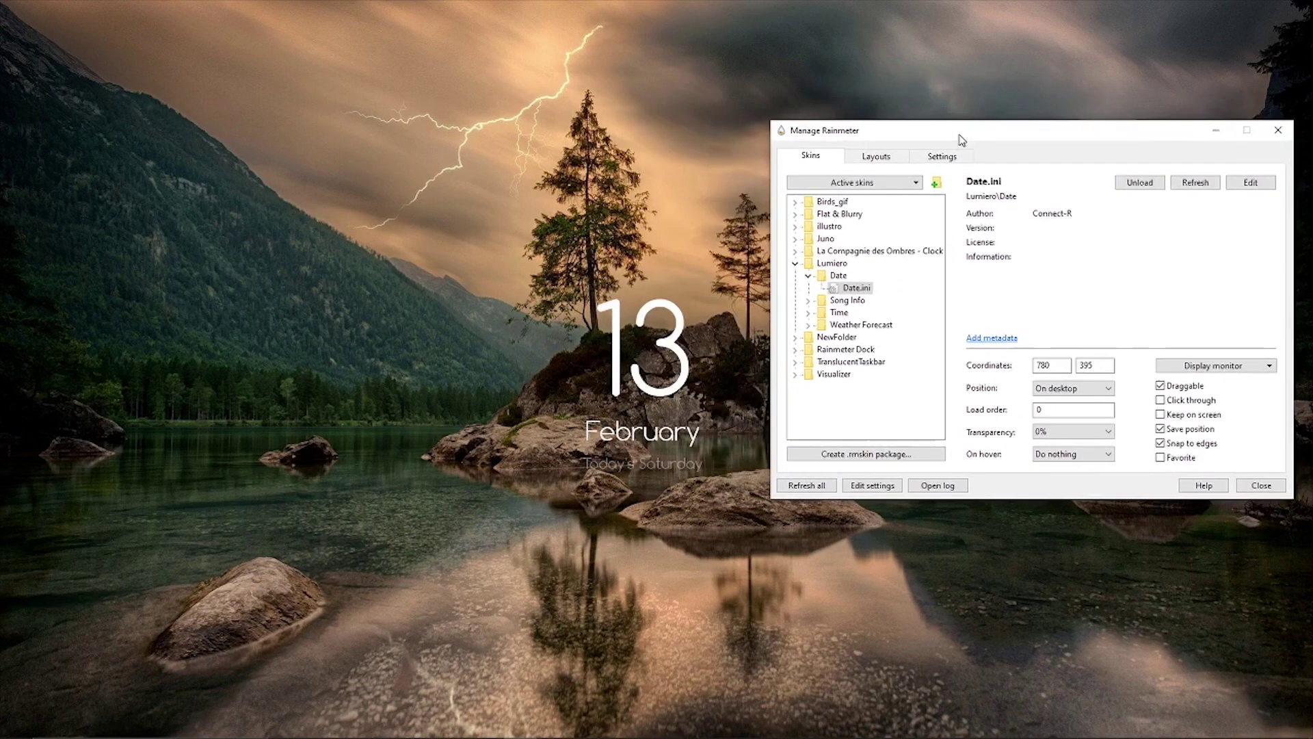
drag(679, 346, 695, 297)
Set Scale to 2.5 in the Date skin's configuration file, save it and close Notepad.
right_click(673, 329)
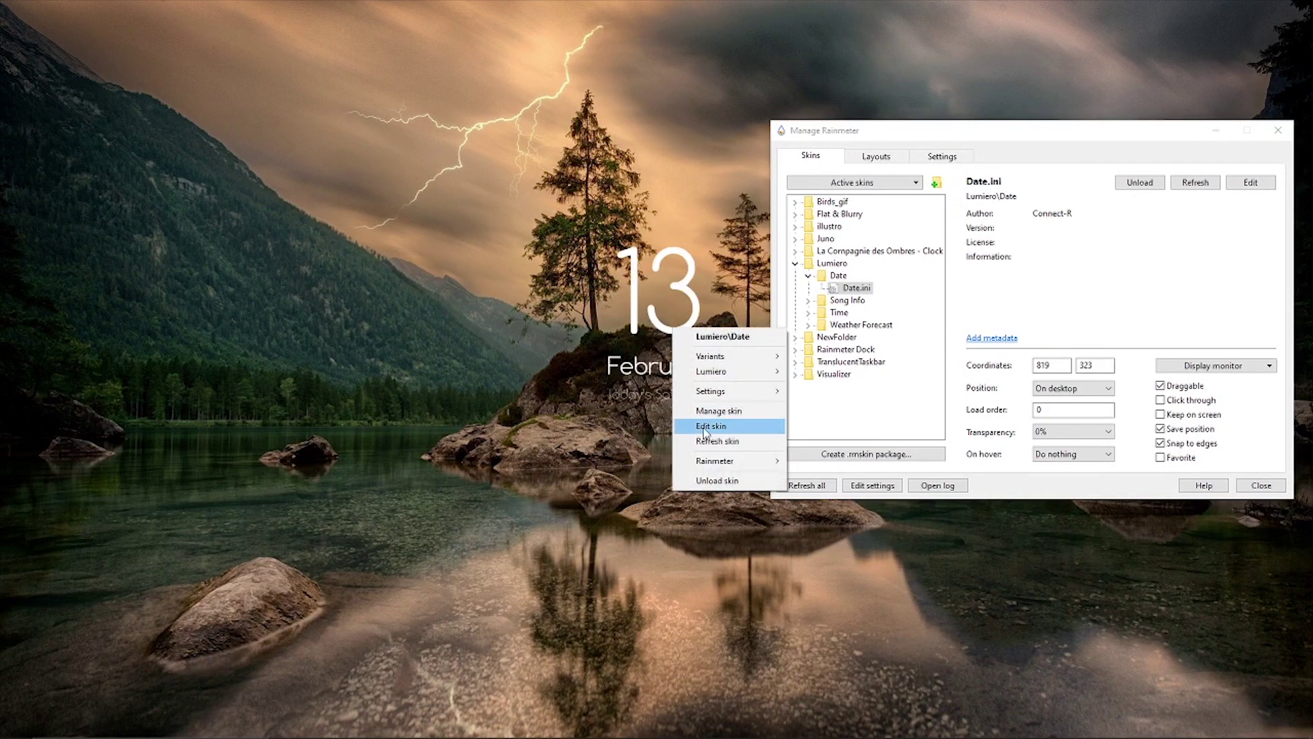
click(725, 428)
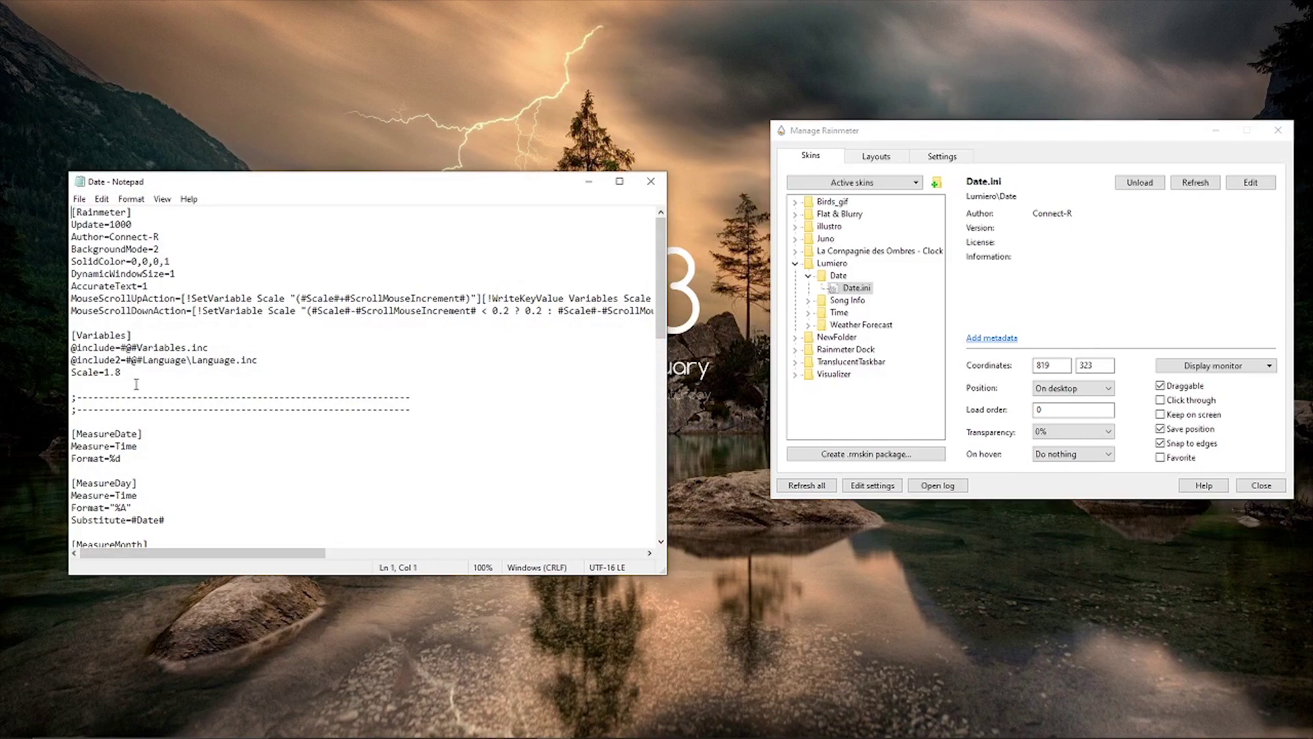
scroll(125, 378, down, 3)
scroll(117, 380, up, 2)
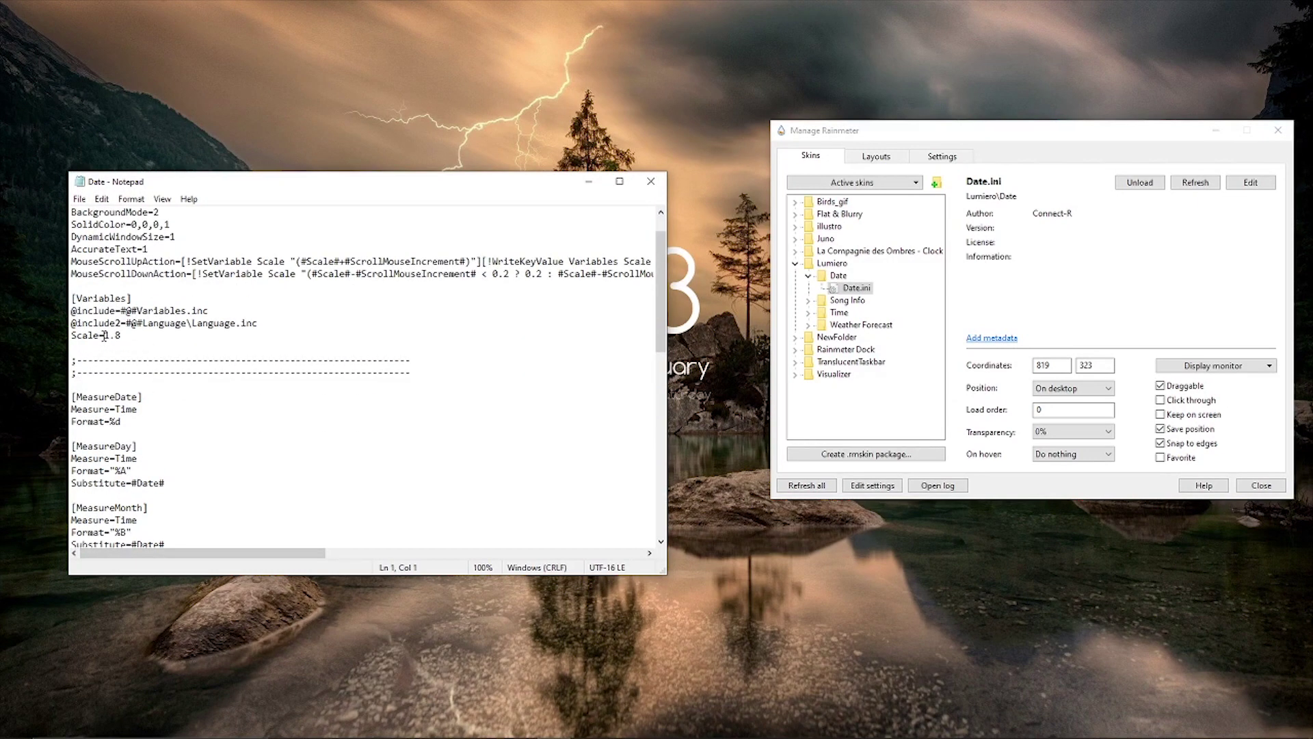
scroll(124, 335, up, 1)
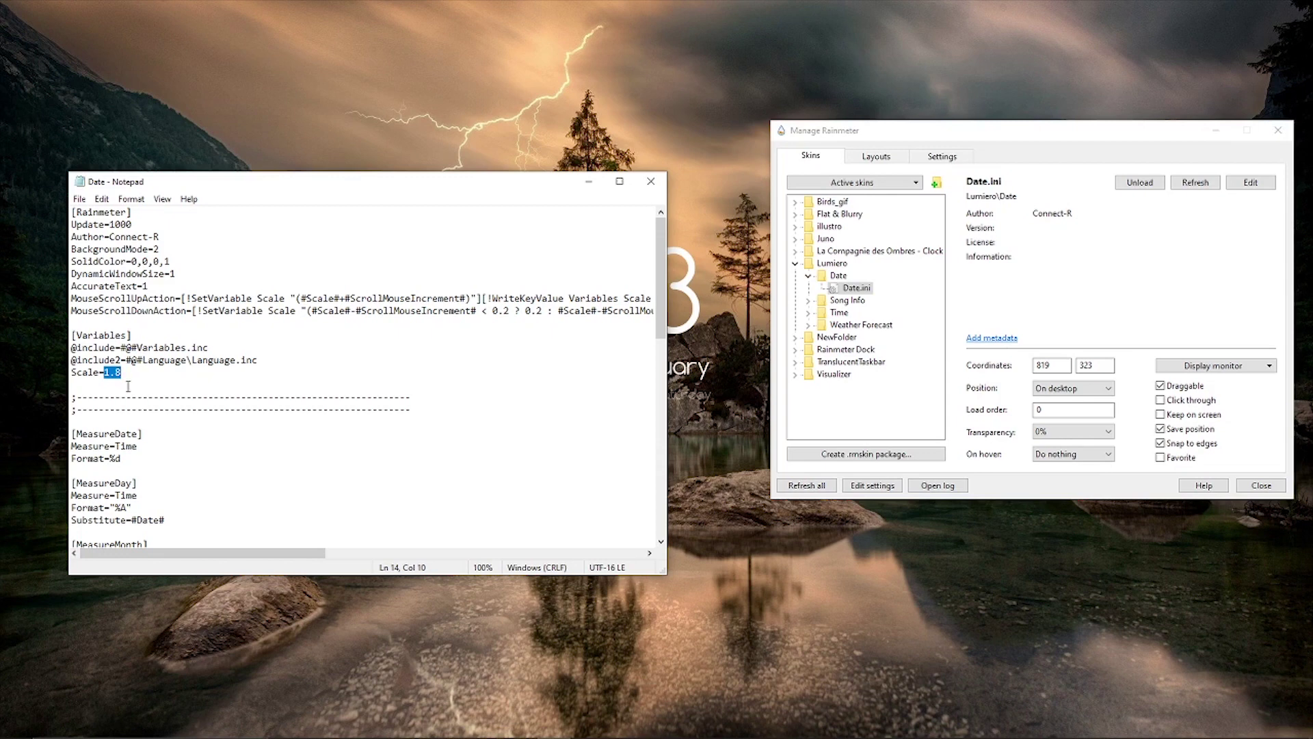
text(2)
click(80, 199)
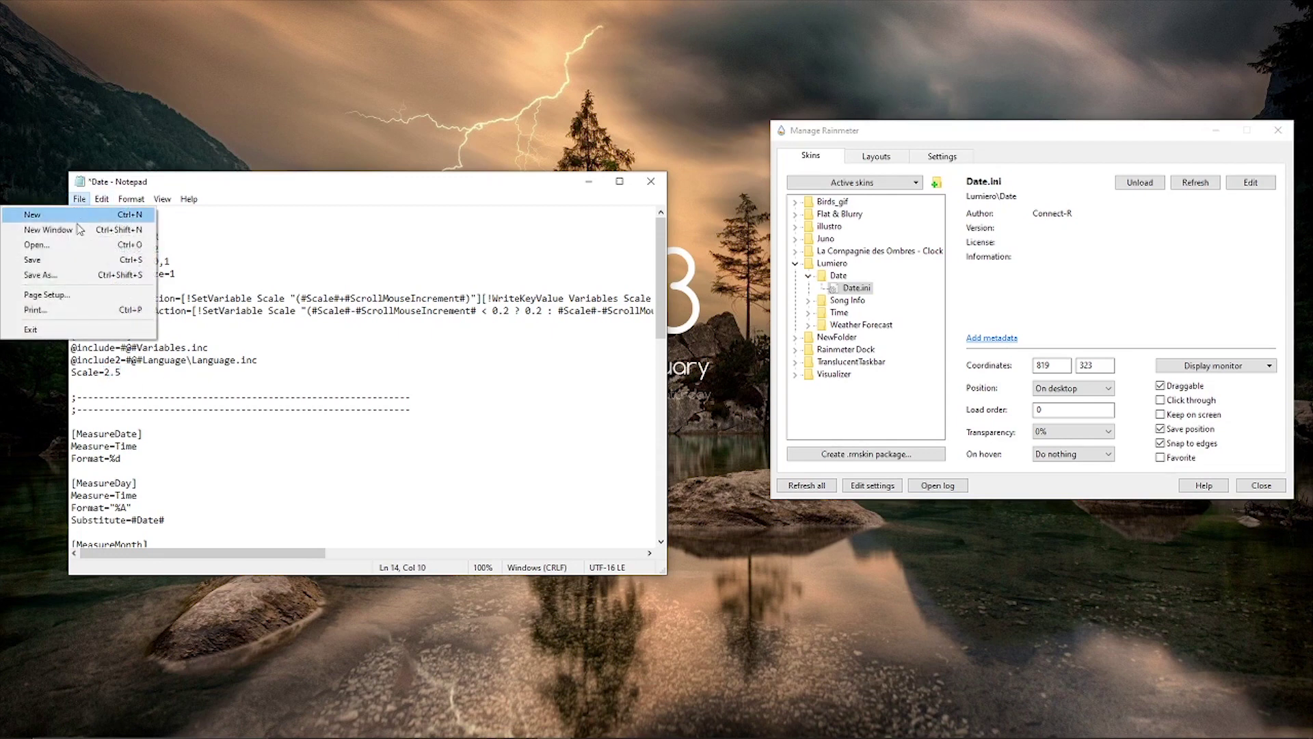
click(42, 263)
click(650, 182)
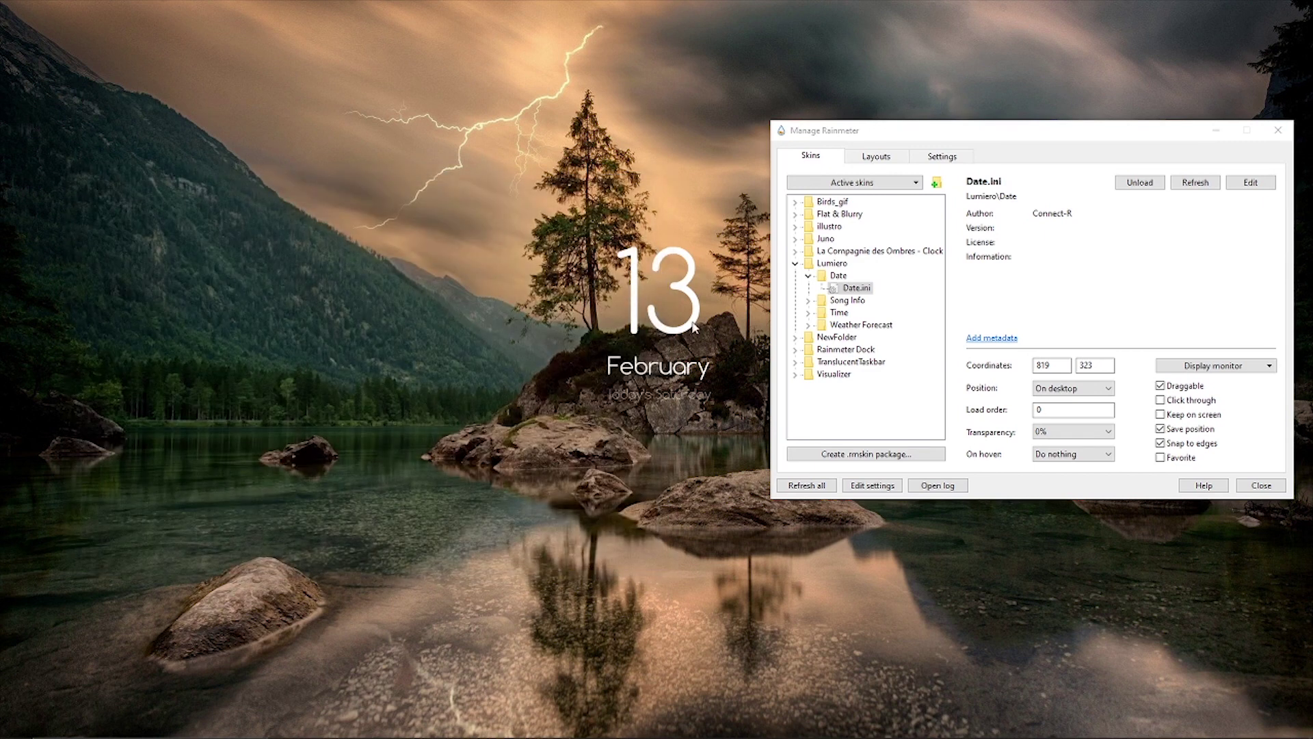
Refresh the Date skin and move the enlarged date up to about 780, 239.
right_click(694, 327)
click(726, 435)
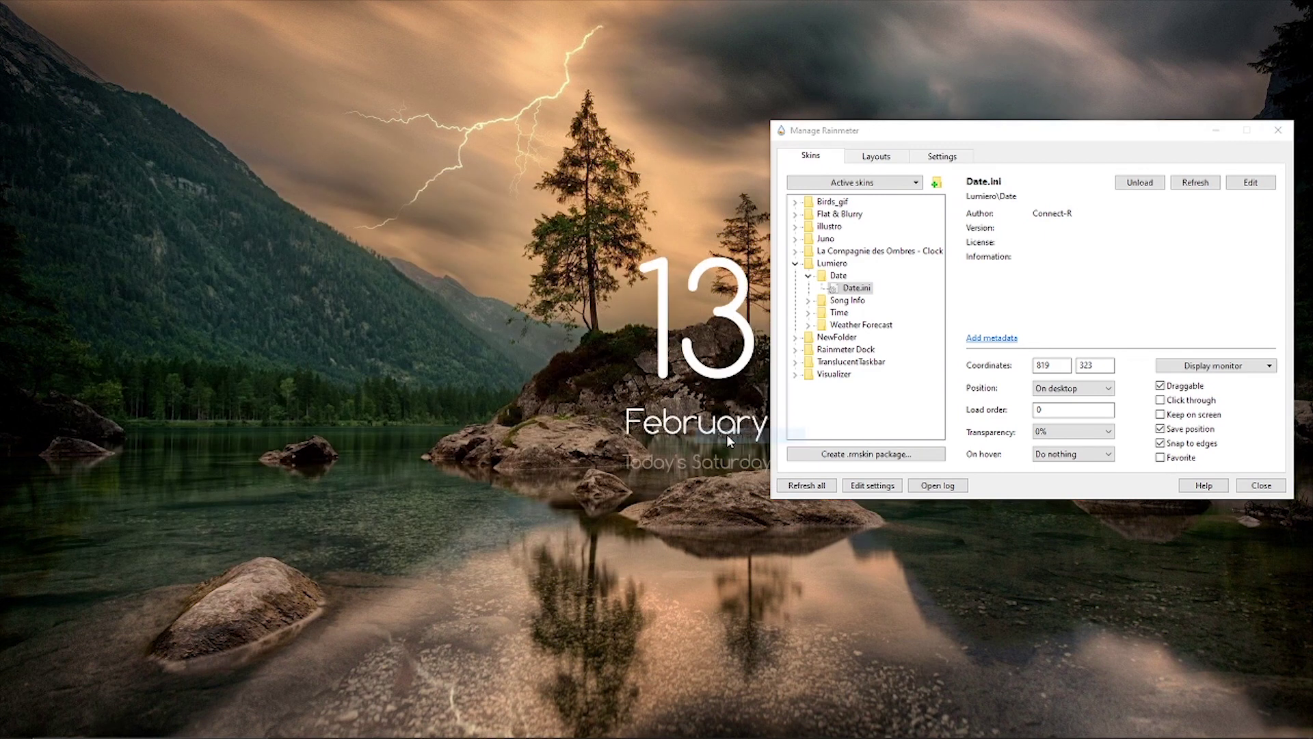
drag(711, 383, 687, 295)
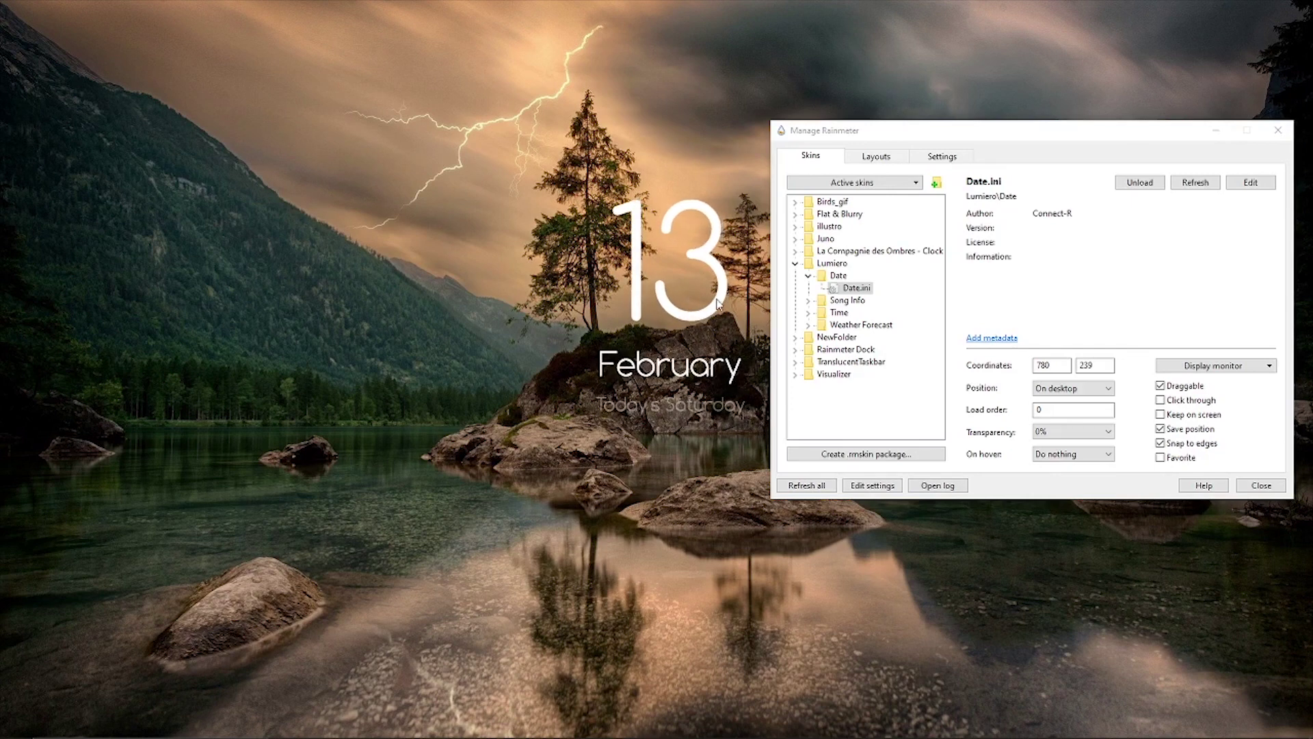
Load Lumiero's Time.ini skin with its position set to On desktop and move the clock to about 27, 196.
click(796, 264)
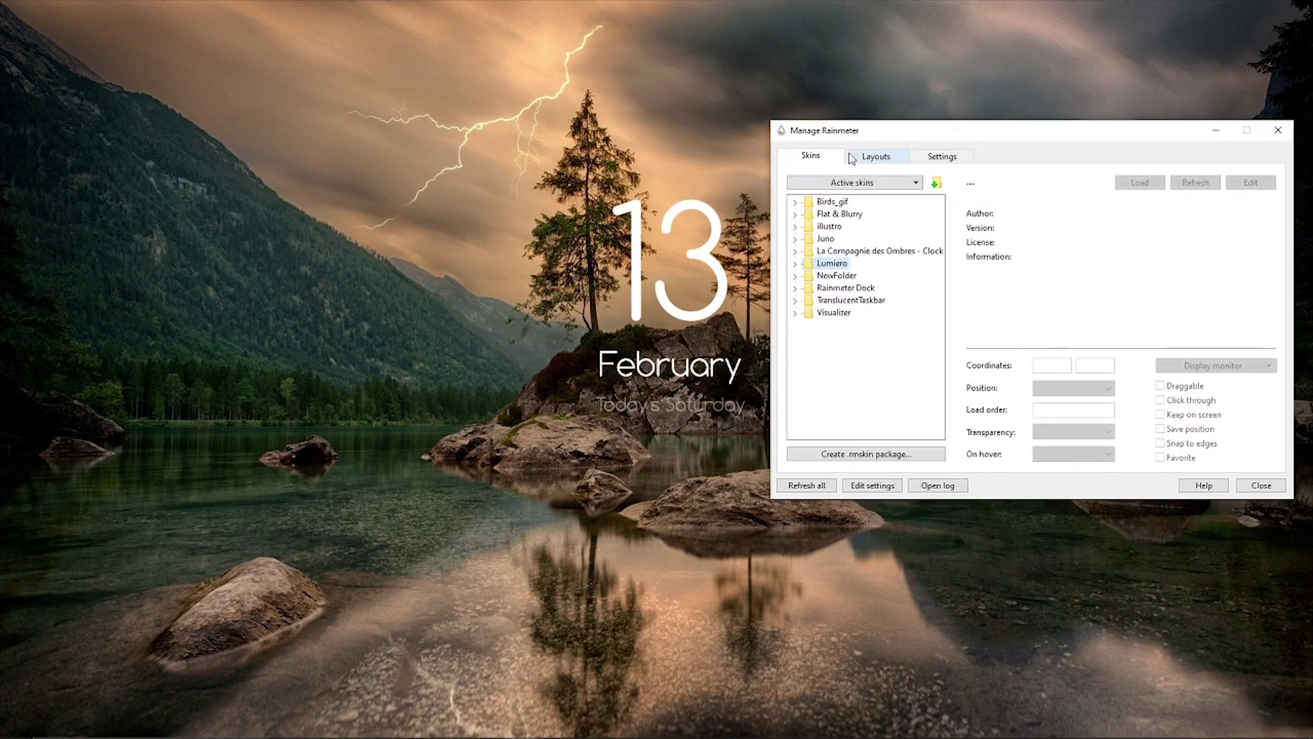
drag(848, 130, 861, 114)
click(808, 247)
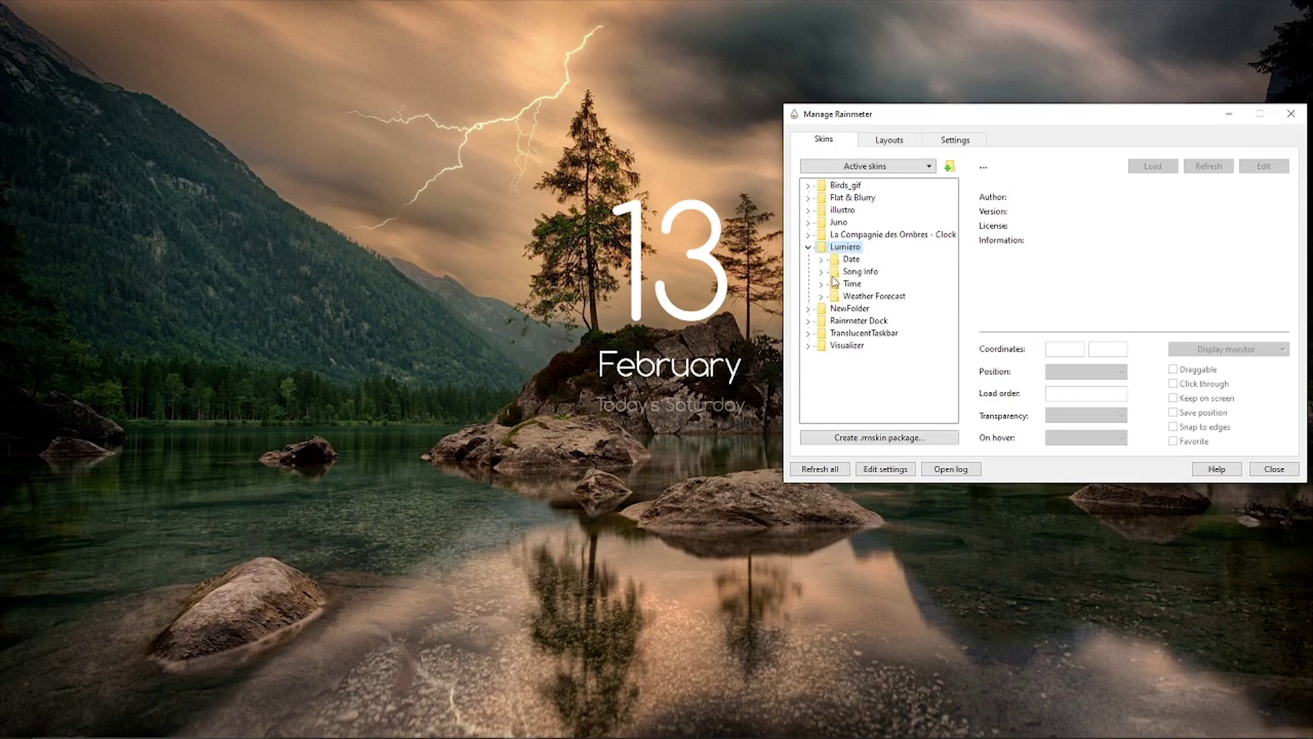
click(822, 284)
click(850, 298)
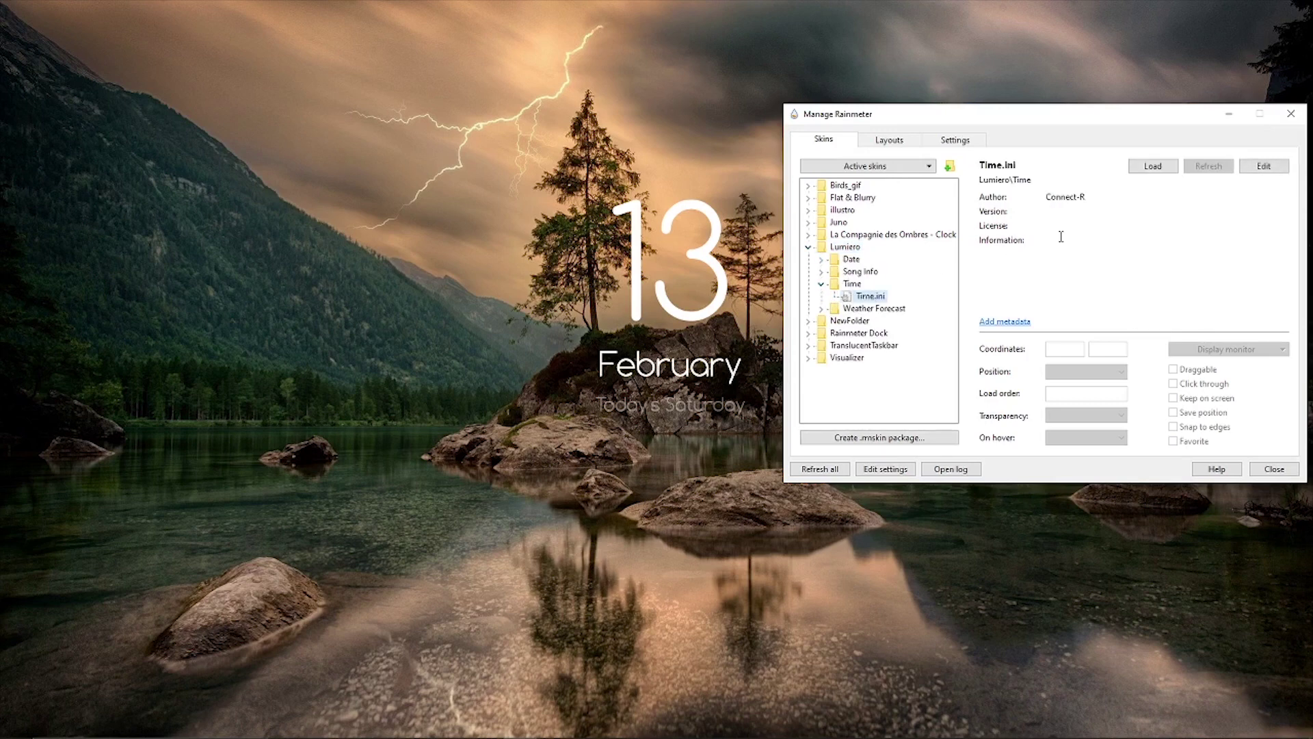
click(1150, 168)
click(1079, 372)
click(1078, 374)
click(1079, 374)
click(1071, 387)
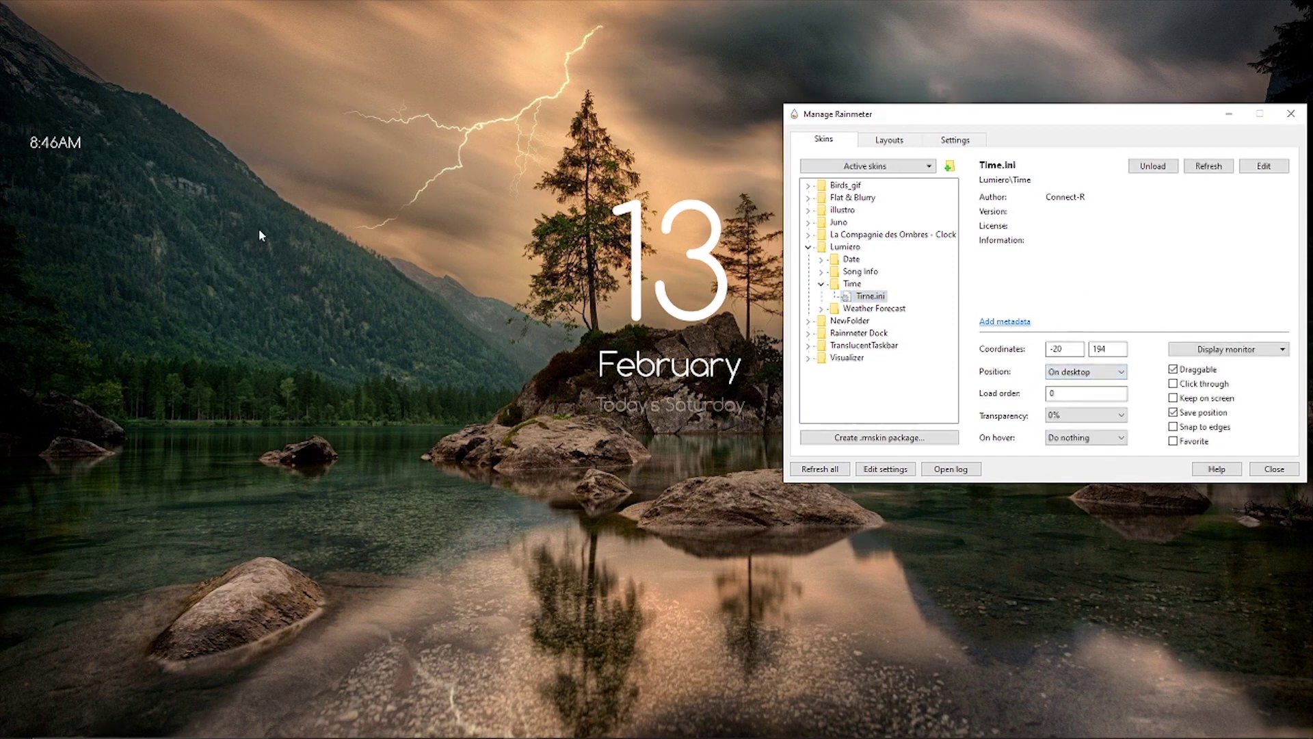
drag(56, 146, 87, 145)
Set Scale to 1 in the Time skin's configuration file, save it and close Notepad.
right_click(87, 145)
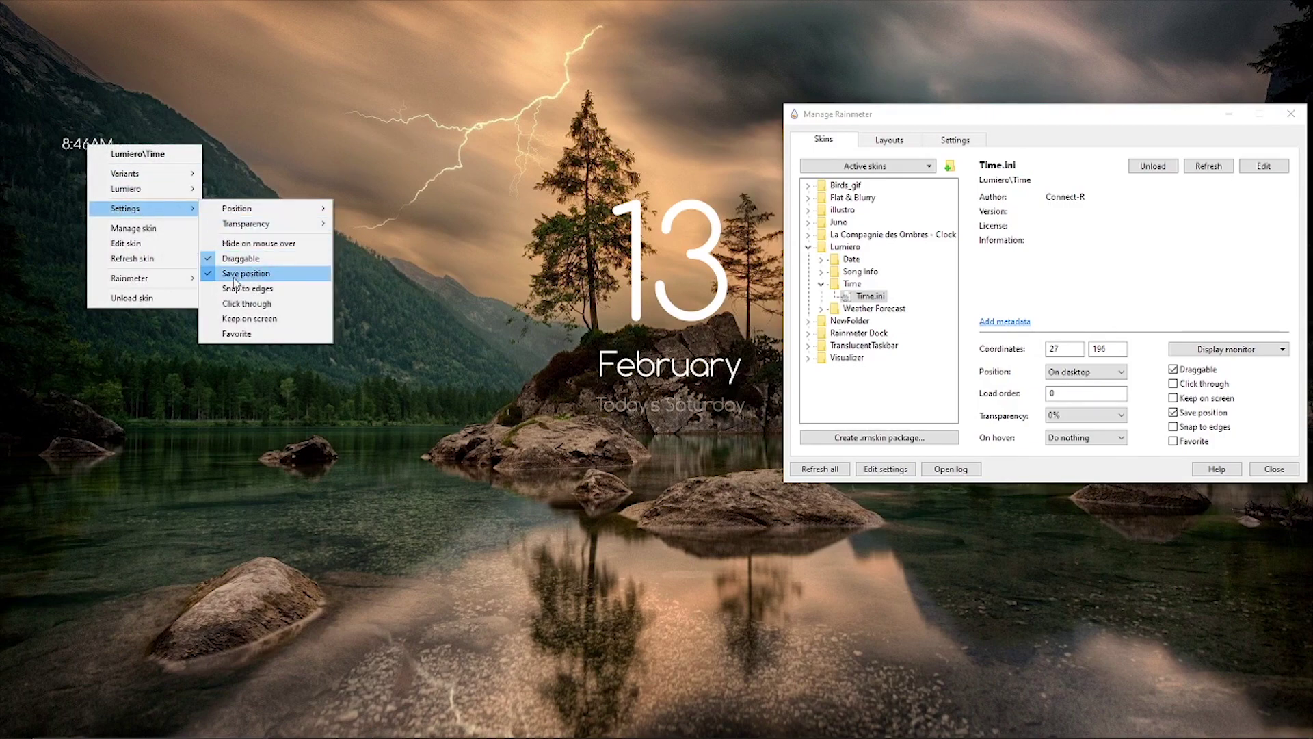
click(137, 245)
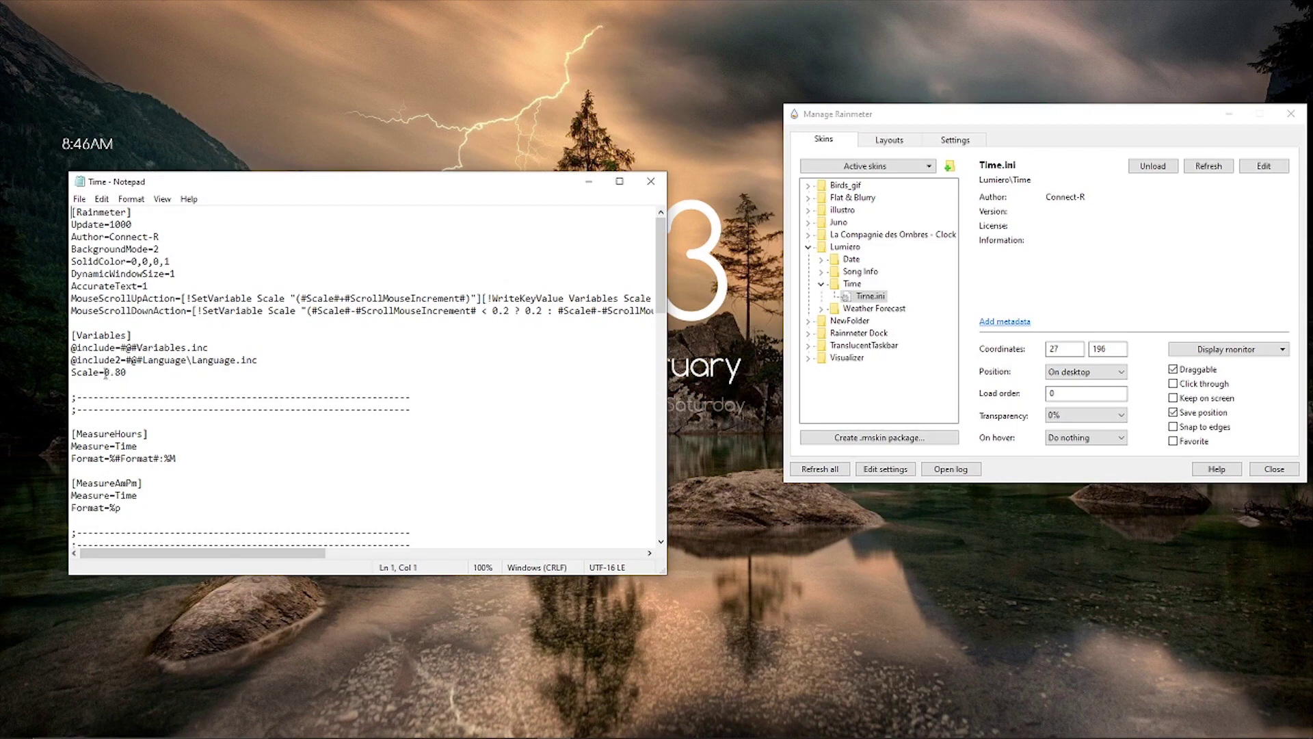
drag(106, 372, 125, 372)
text(1)
key(alt+f)
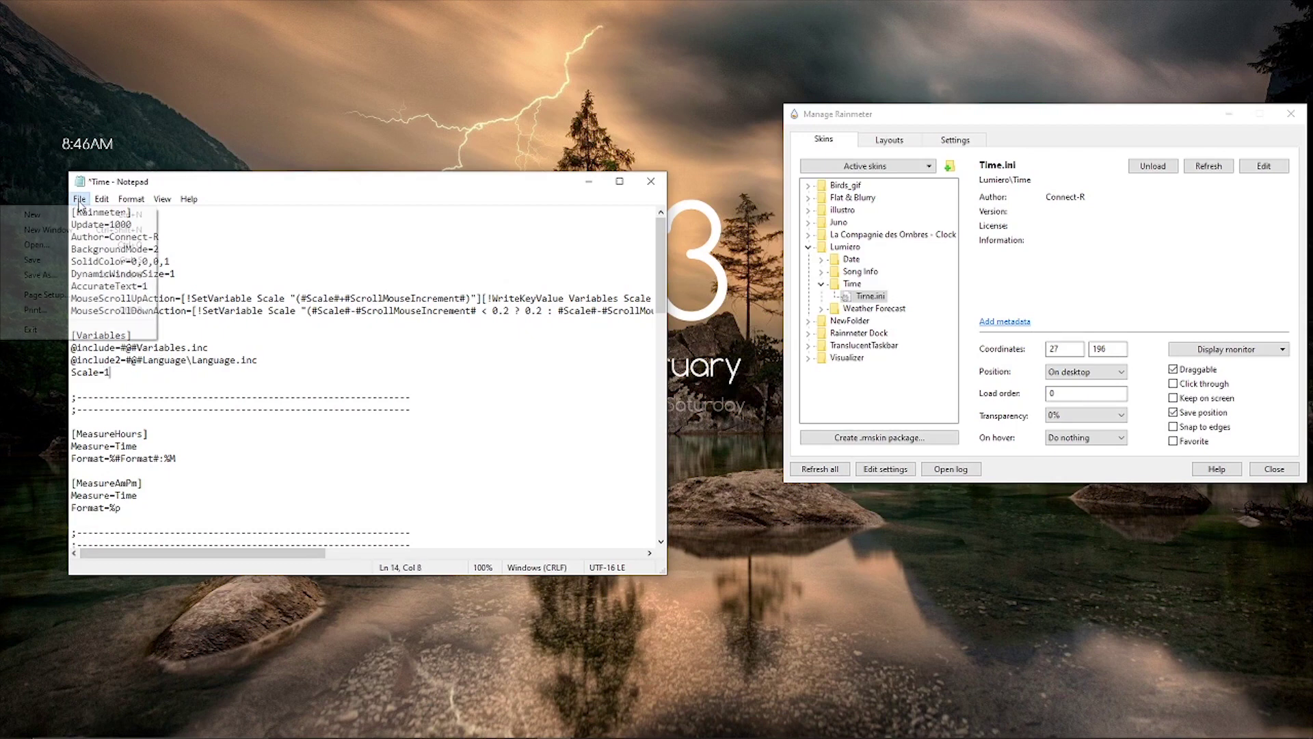
click(93, 261)
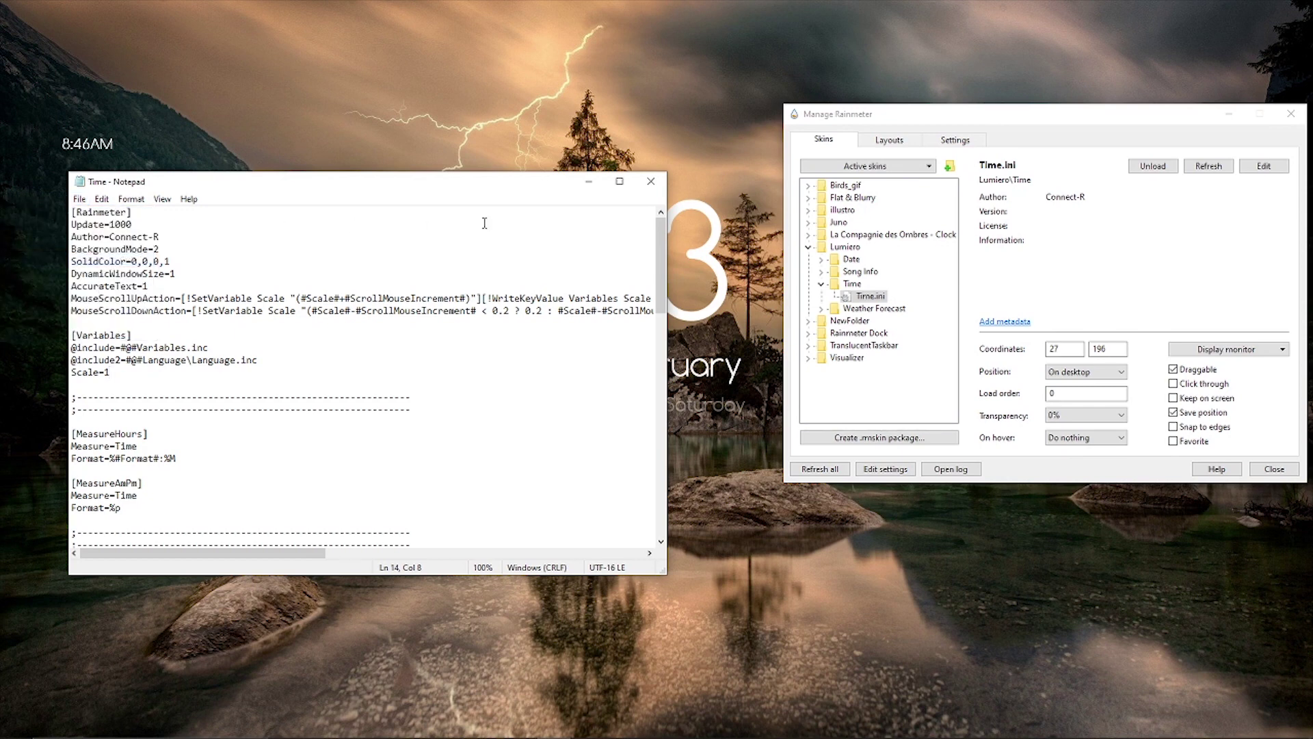
click(650, 182)
Refresh the Time skin and move the clock up to about -5, 20.
right_click(109, 152)
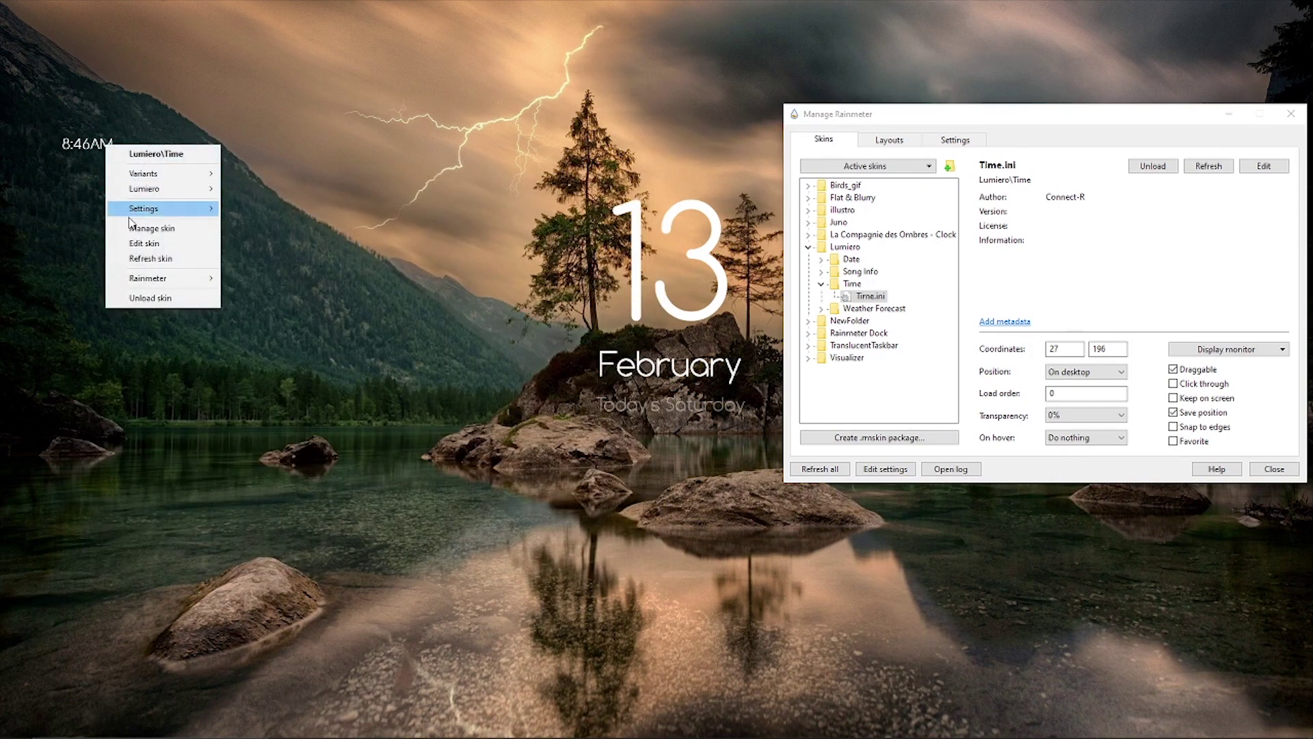
click(147, 258)
drag(106, 147, 87, 26)
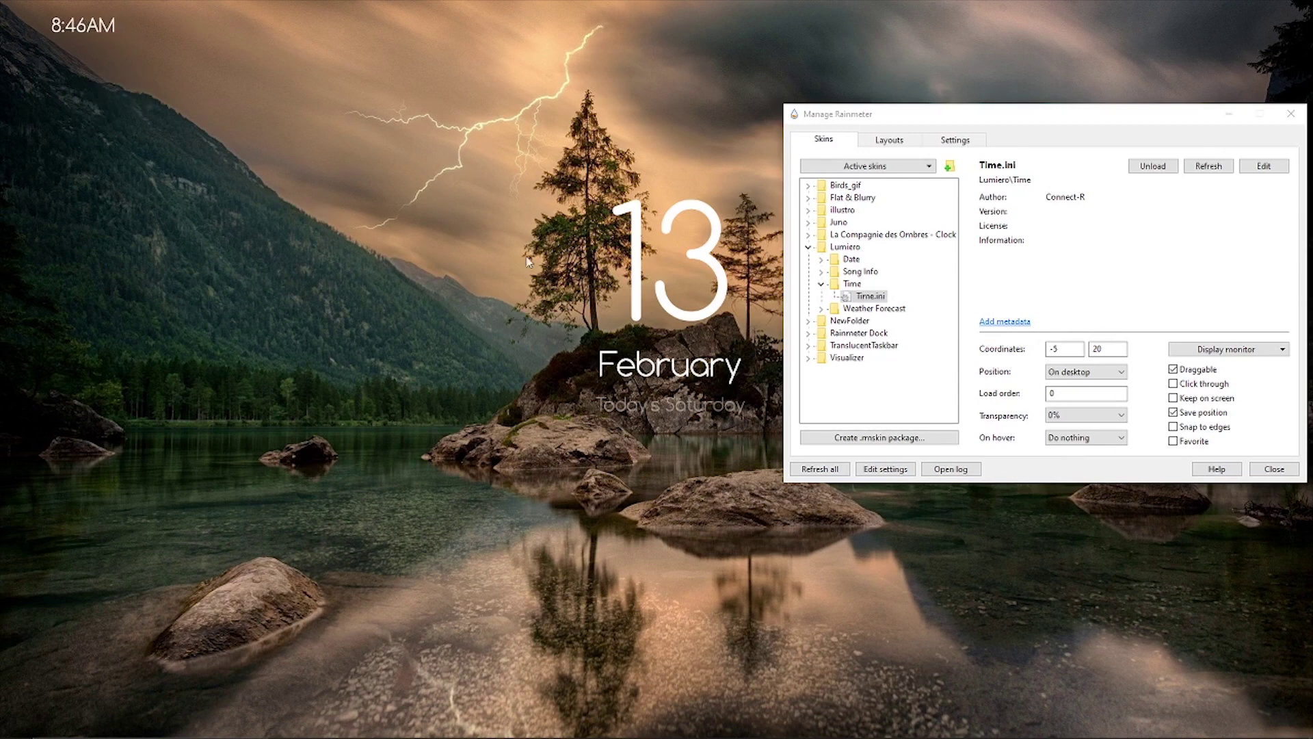
Load Lumiero's Weather Forecast.ini skin and move the weather display to about 48, 68, below the clock.
click(821, 284)
click(848, 298)
click(821, 296)
click(867, 309)
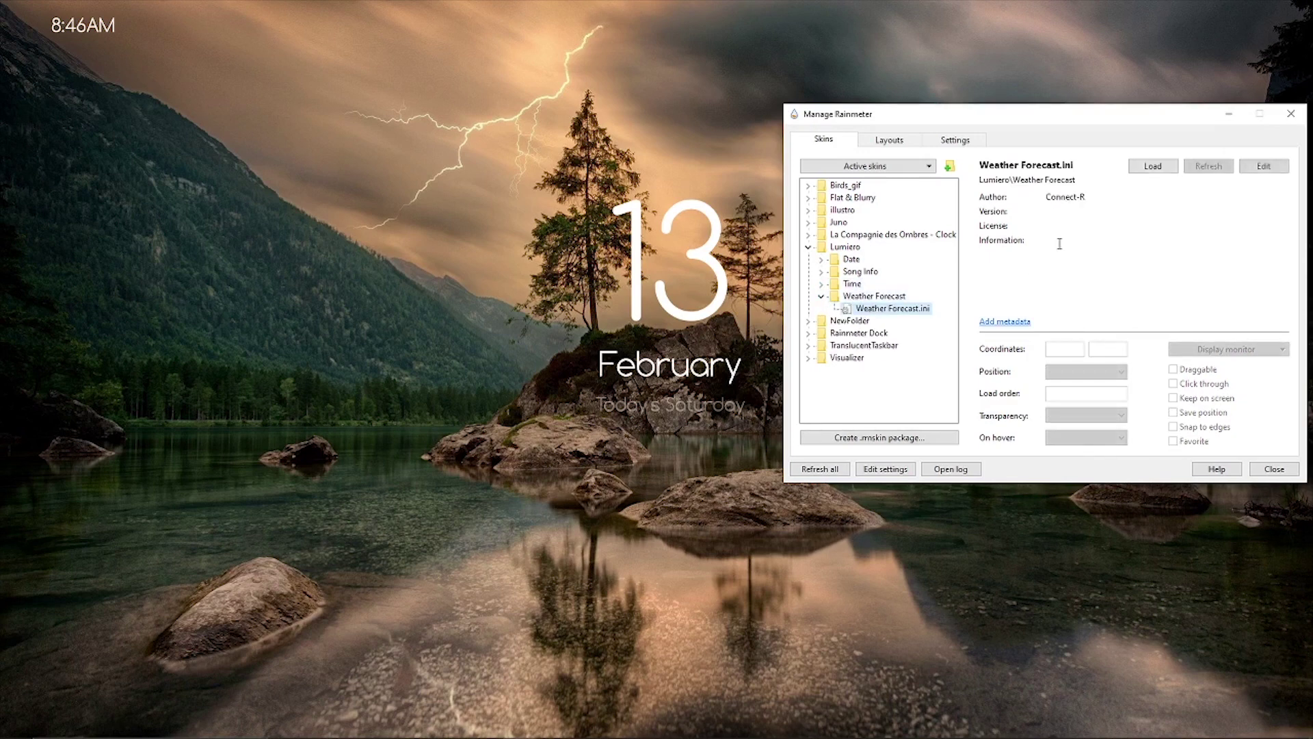
click(1149, 167)
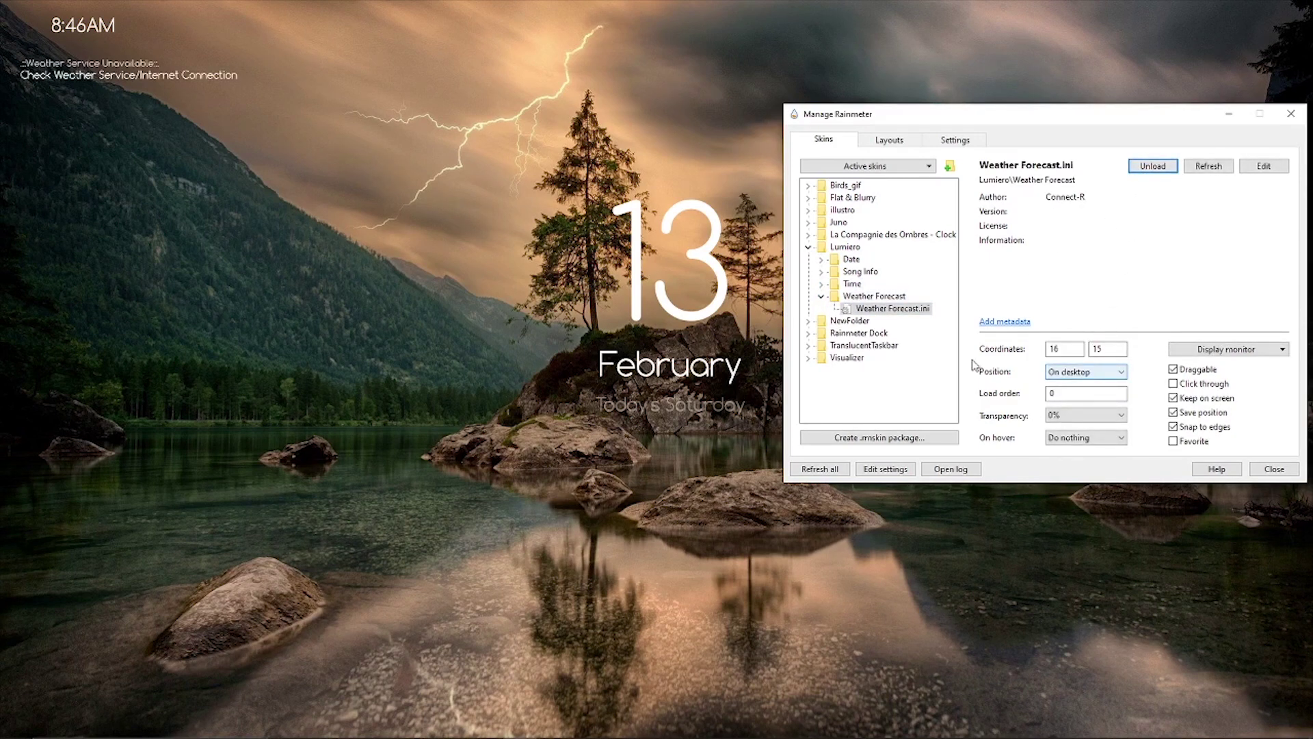
drag(46, 48, 67, 87)
Set Scale to 2.5 in the Weather Forecast skin's configuration file, save it and close Notepad.
right_click(68, 89)
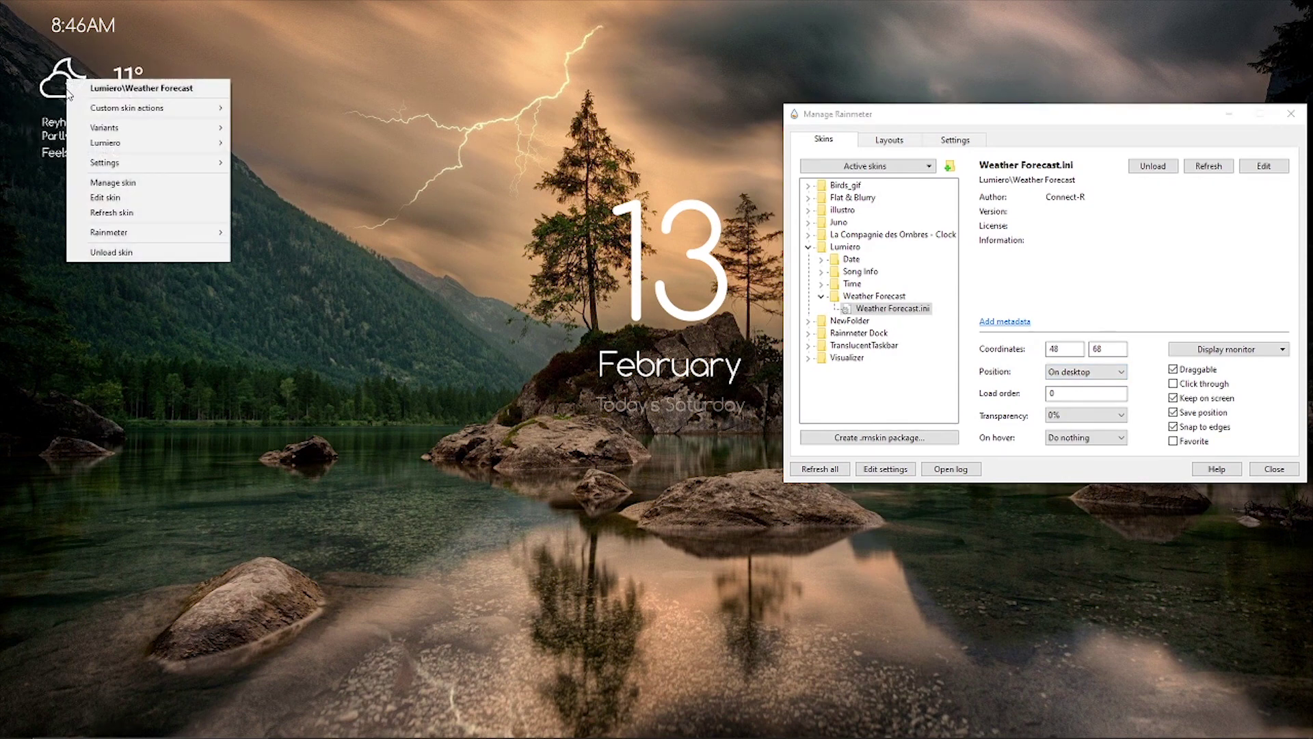
click(103, 197)
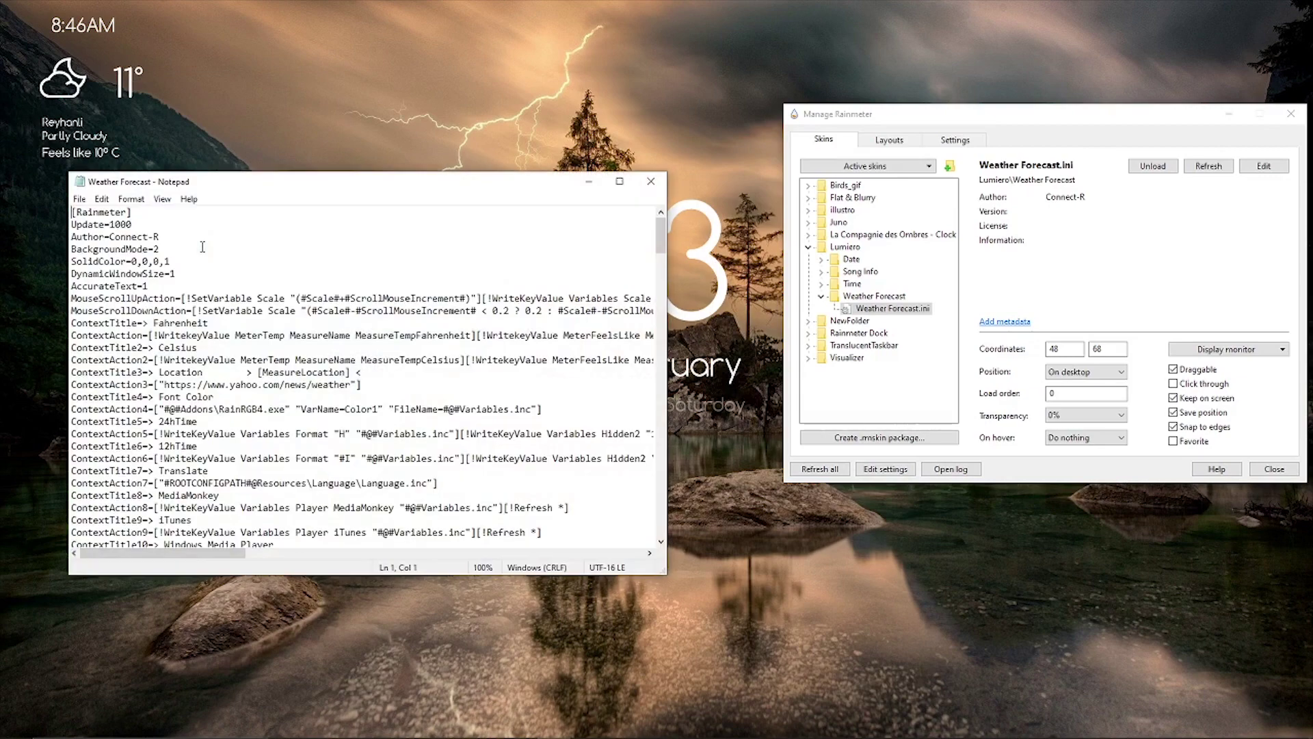
scroll(208, 353, down, 10)
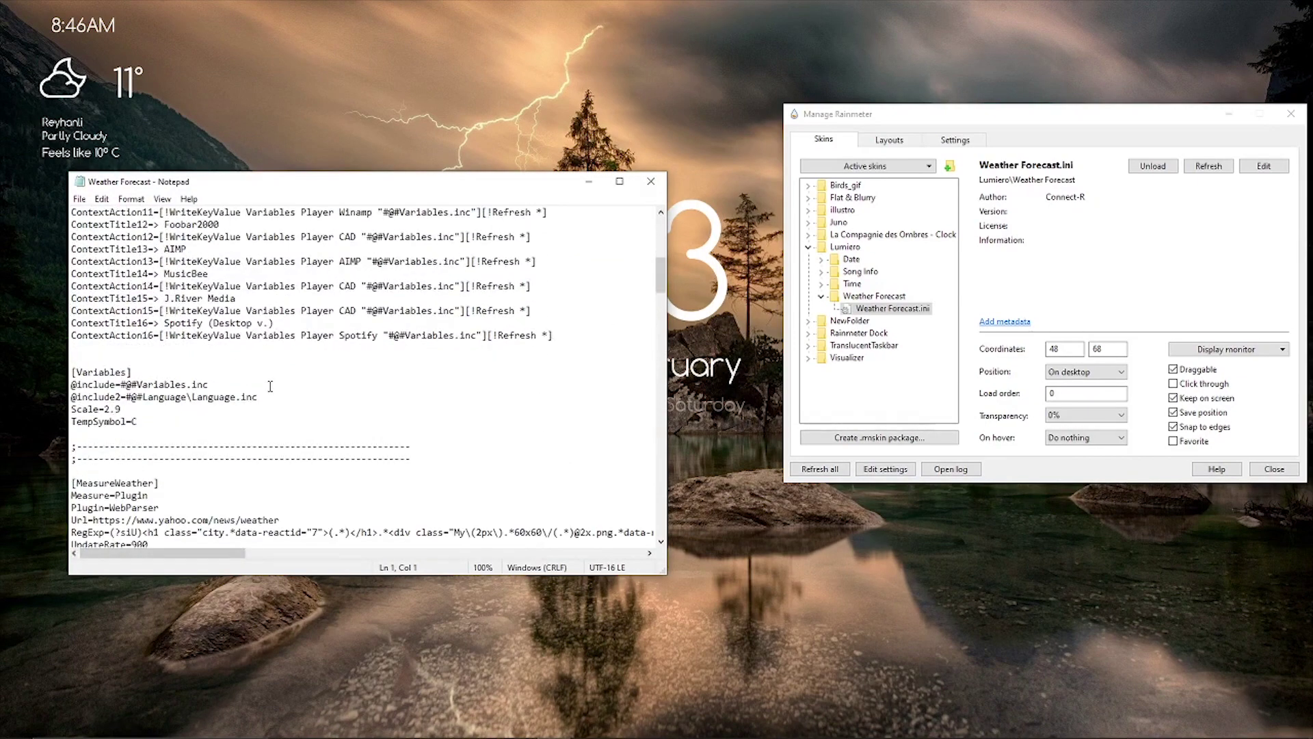
scroll(270, 386, down, 1)
drag(105, 373, 111, 372)
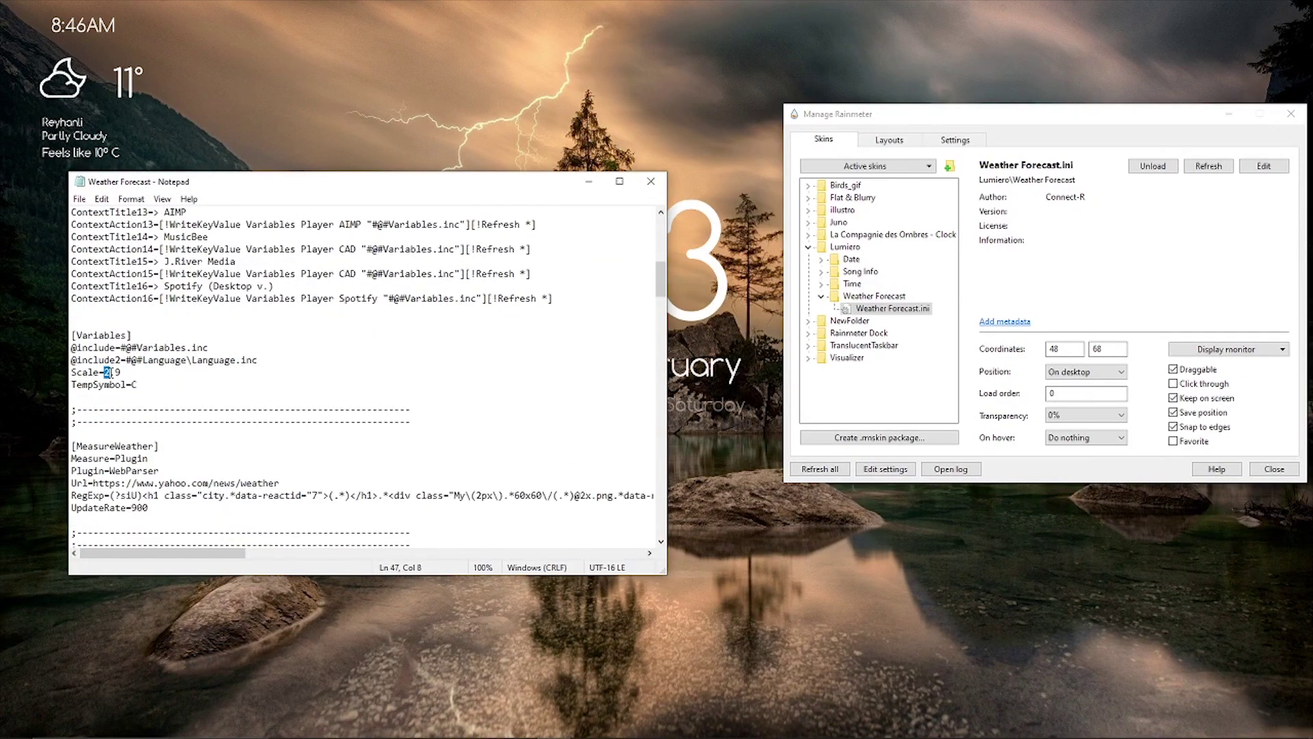
text(2.9)
drag(116, 372, 124, 372)
text(5)
click(80, 198)
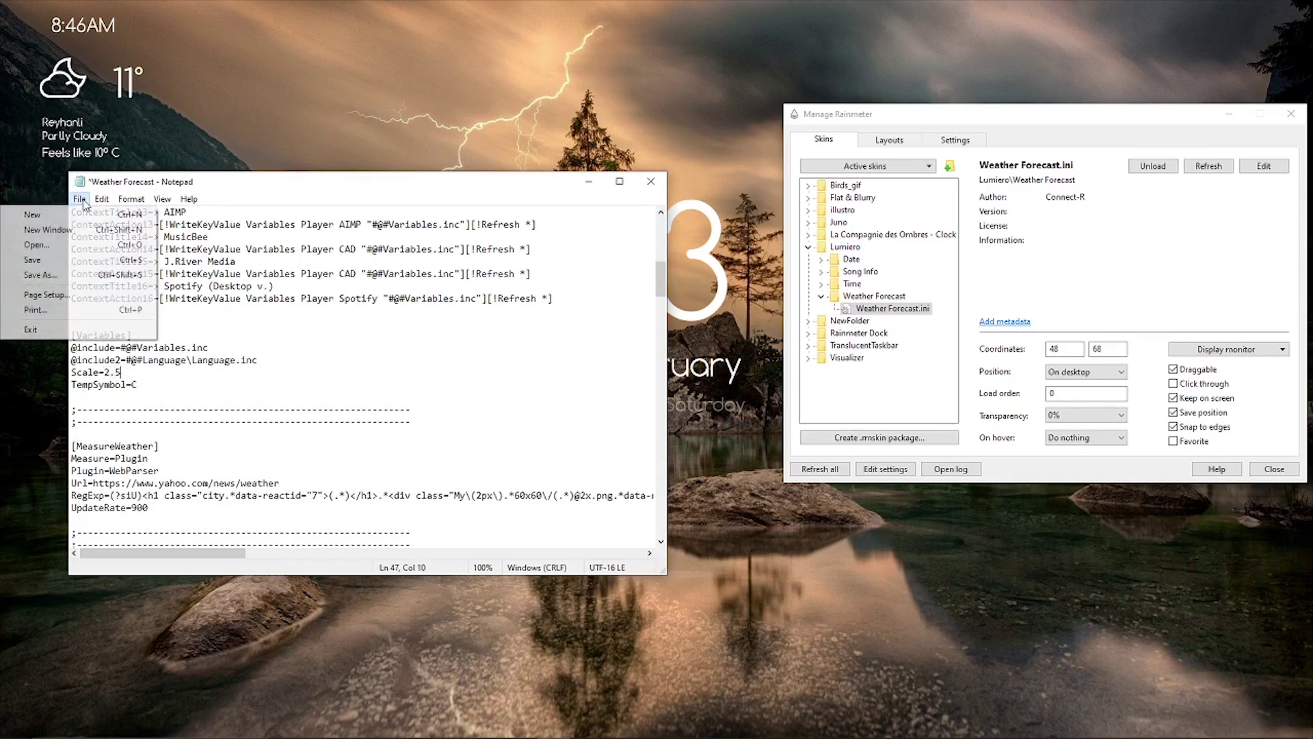
click(41, 258)
click(649, 180)
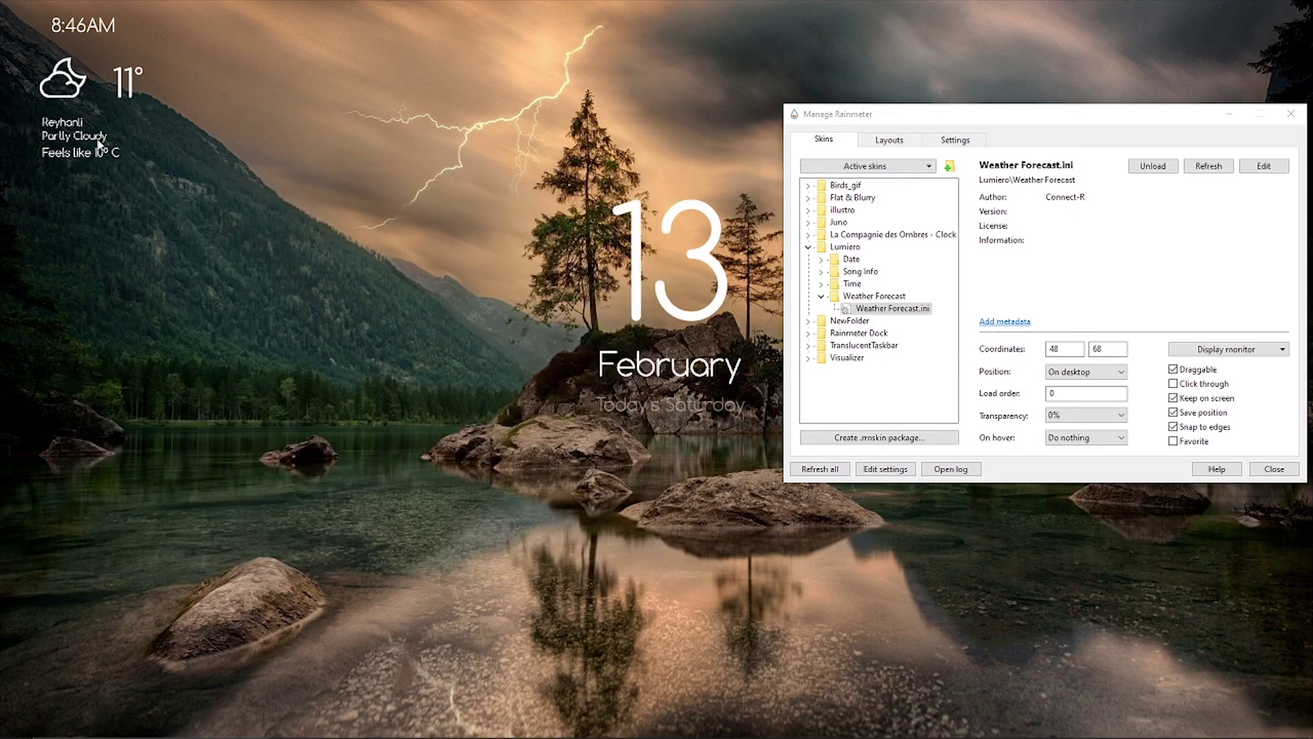
Refresh the Weather Forecast skin, move it to about 71, 0 and place the clock directly beneath it.
right_click(88, 134)
click(132, 266)
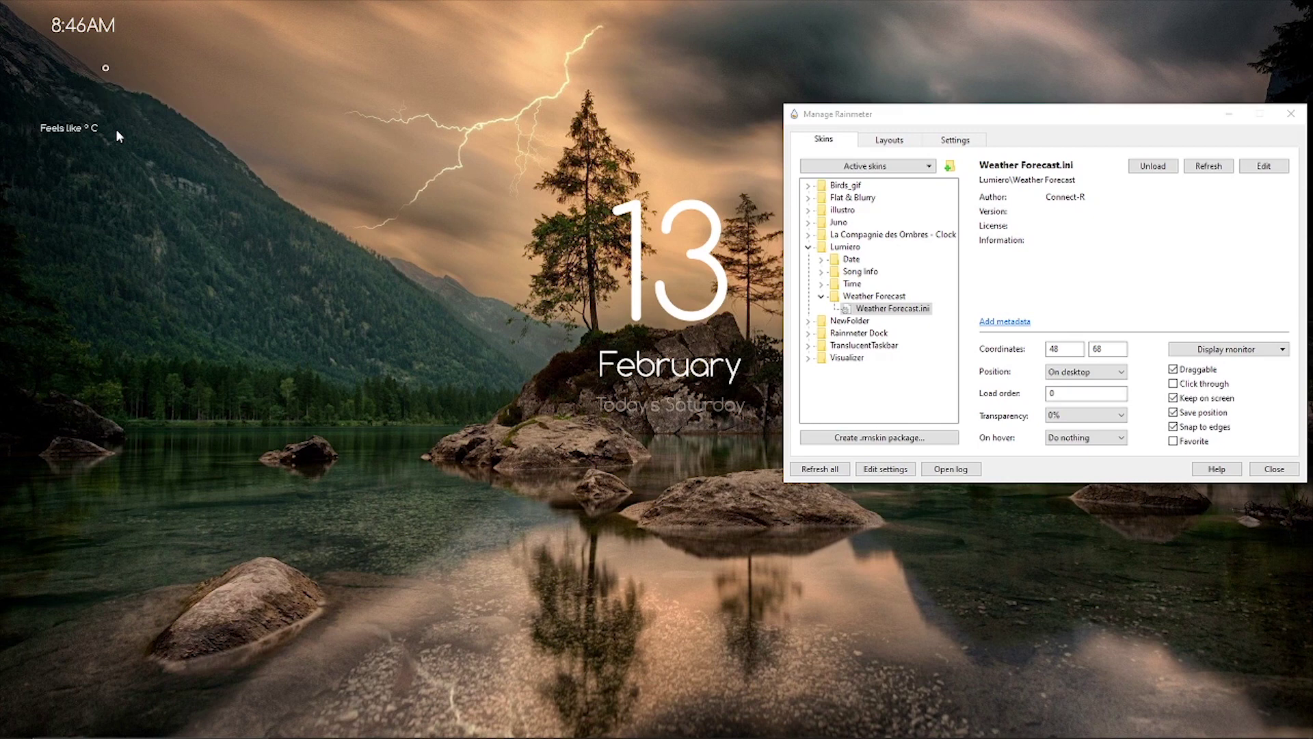
drag(74, 71, 125, 156)
drag(168, 69, 74, 68)
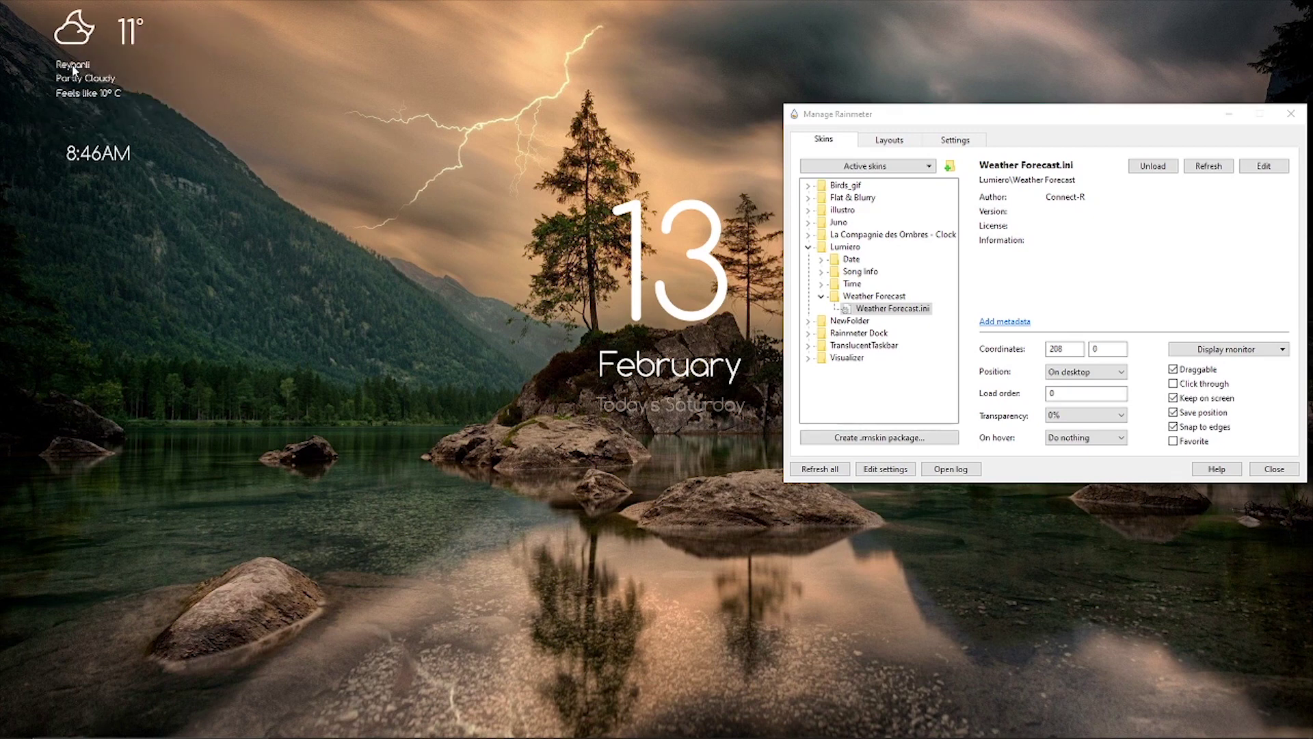
drag(94, 156, 83, 116)
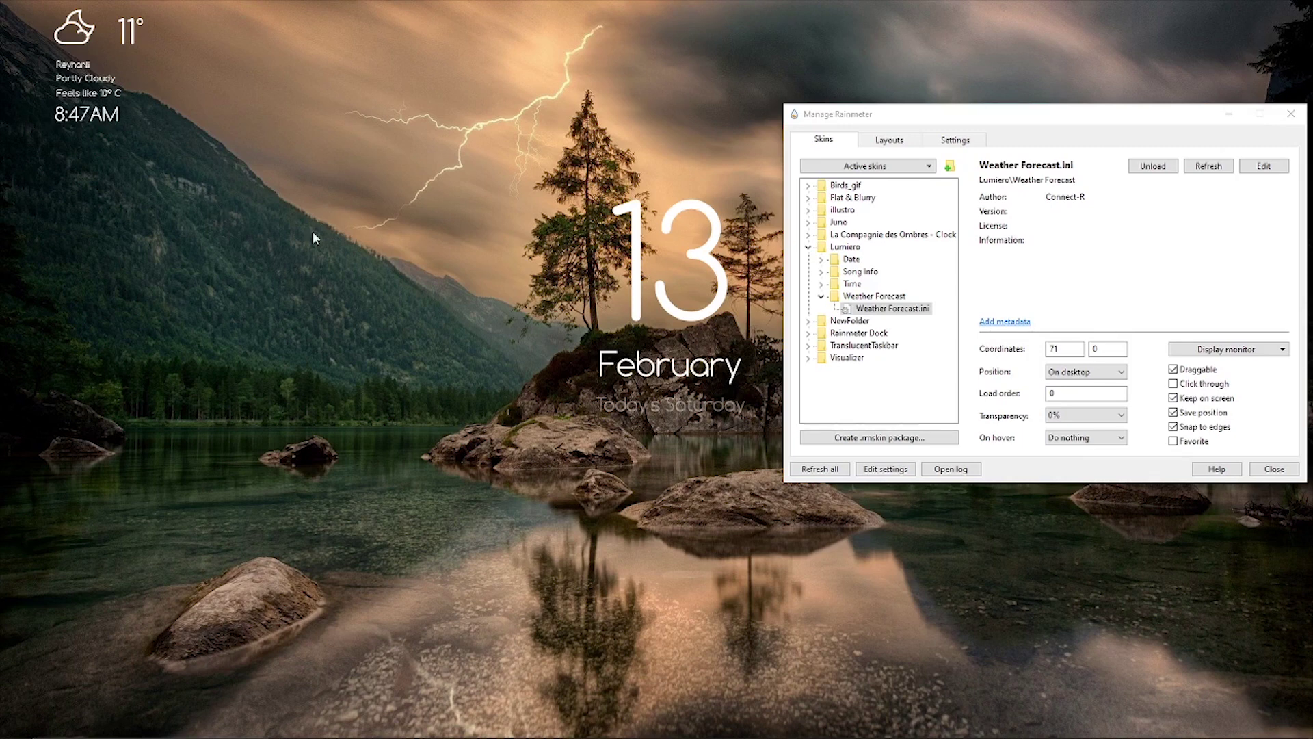
Collapse the Lumiero folder, load the Rainmeter Dock.ini skin and move the dock to about 631, 864.
click(821, 297)
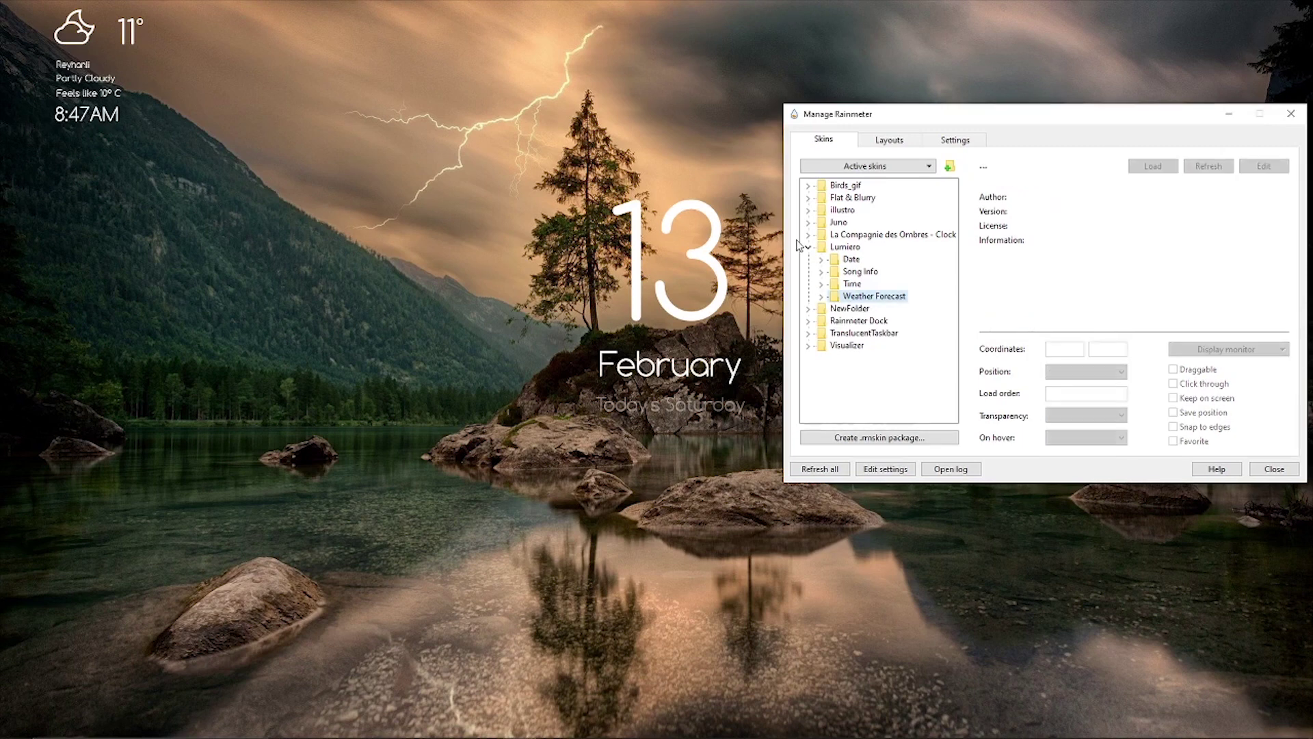
click(808, 248)
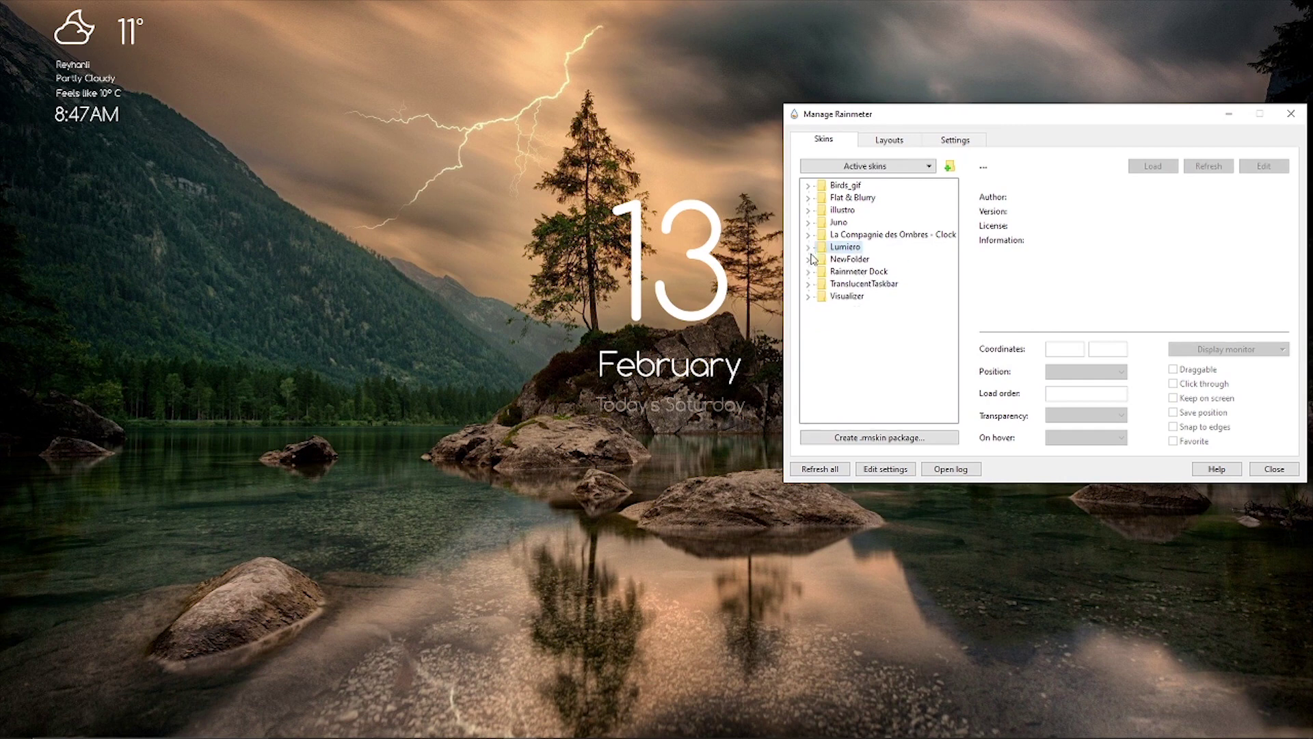
click(847, 273)
click(808, 272)
click(862, 284)
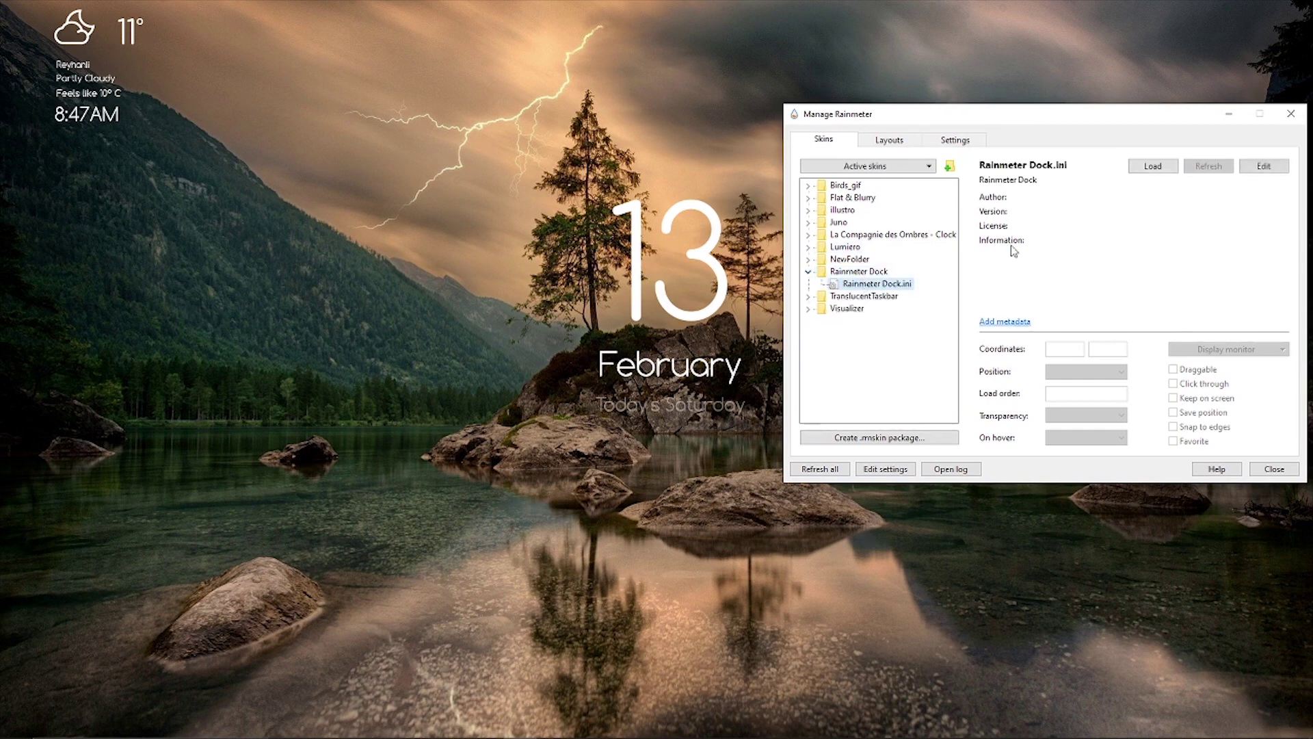
click(1150, 167)
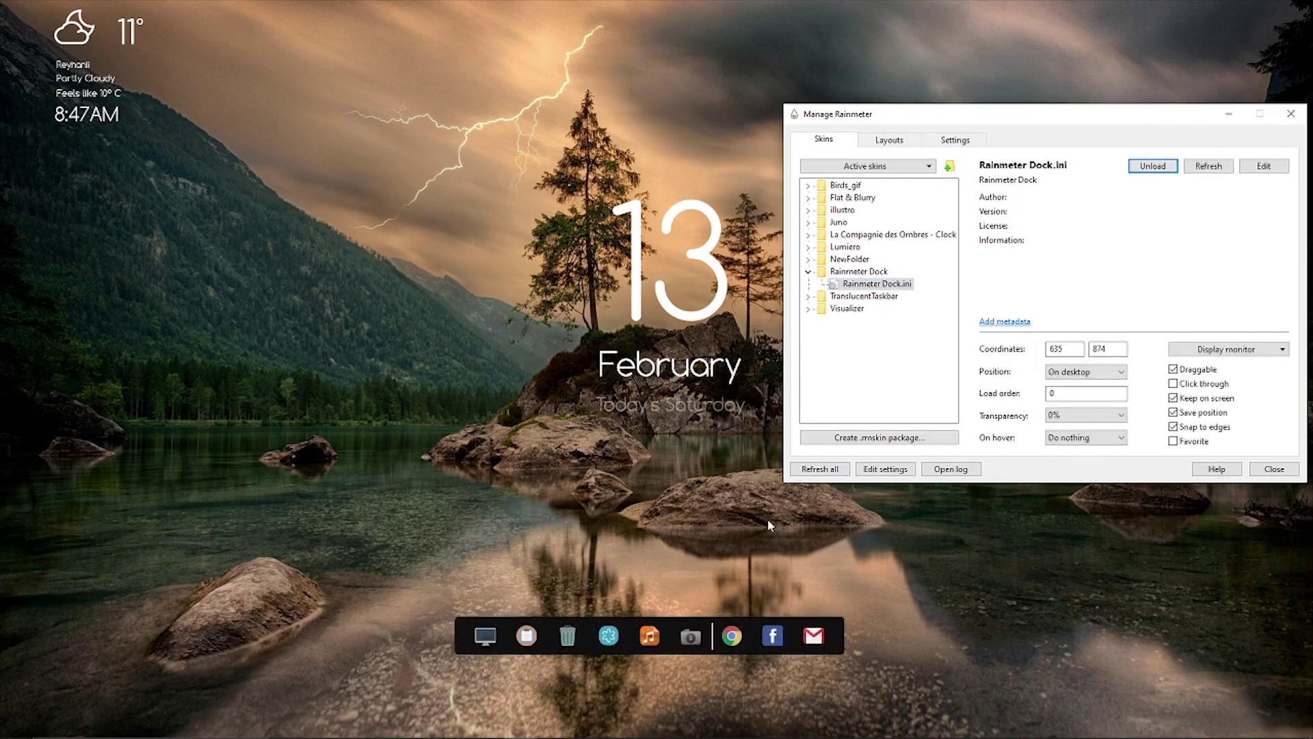
mouse_move(848, 620)
mouse_down()
mouse_move(853, 519)
mouse_move(818, 580)
mouse_move(834, 614)
mouse_up()
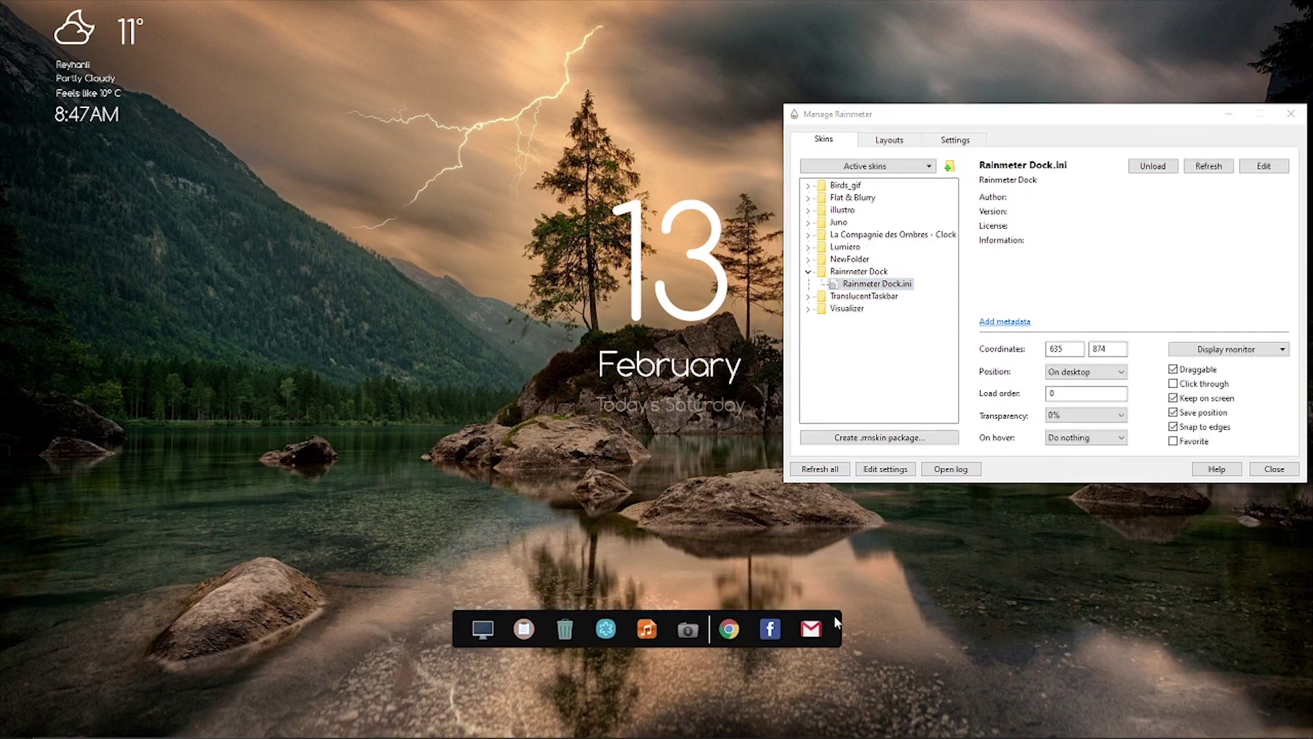
Set the MeterBackground shape's Fill Color to 255,255,255,5 in the Rainmeter Dock configuration file, save it and close Notepad.
right_click(834, 614)
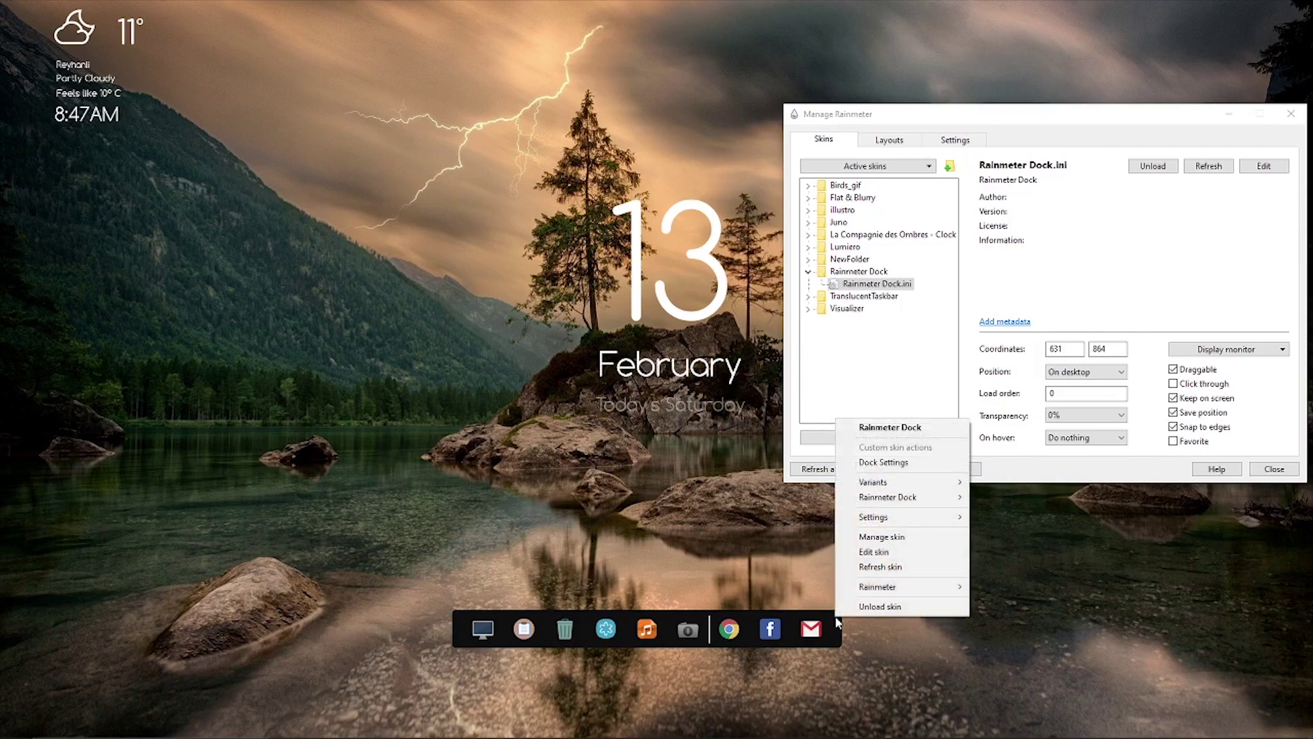
click(872, 552)
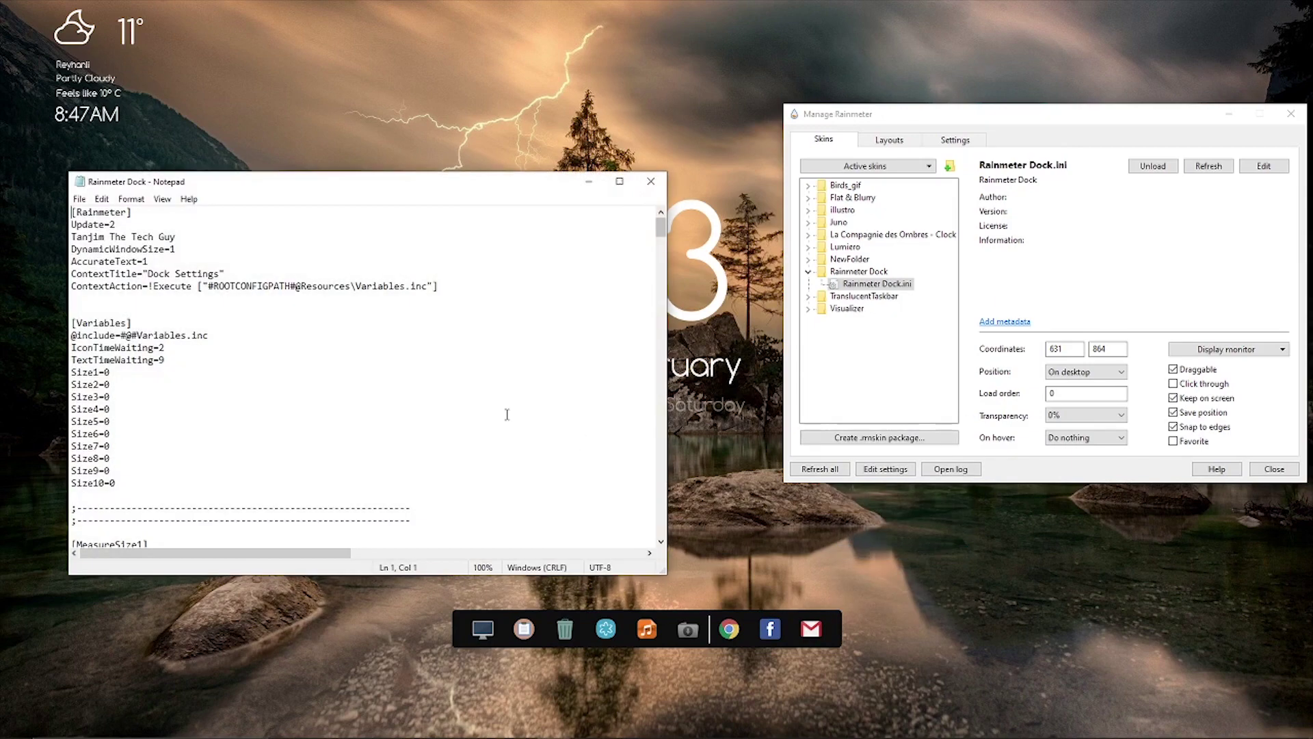
click(220, 346)
scroll(244, 381, down, 15)
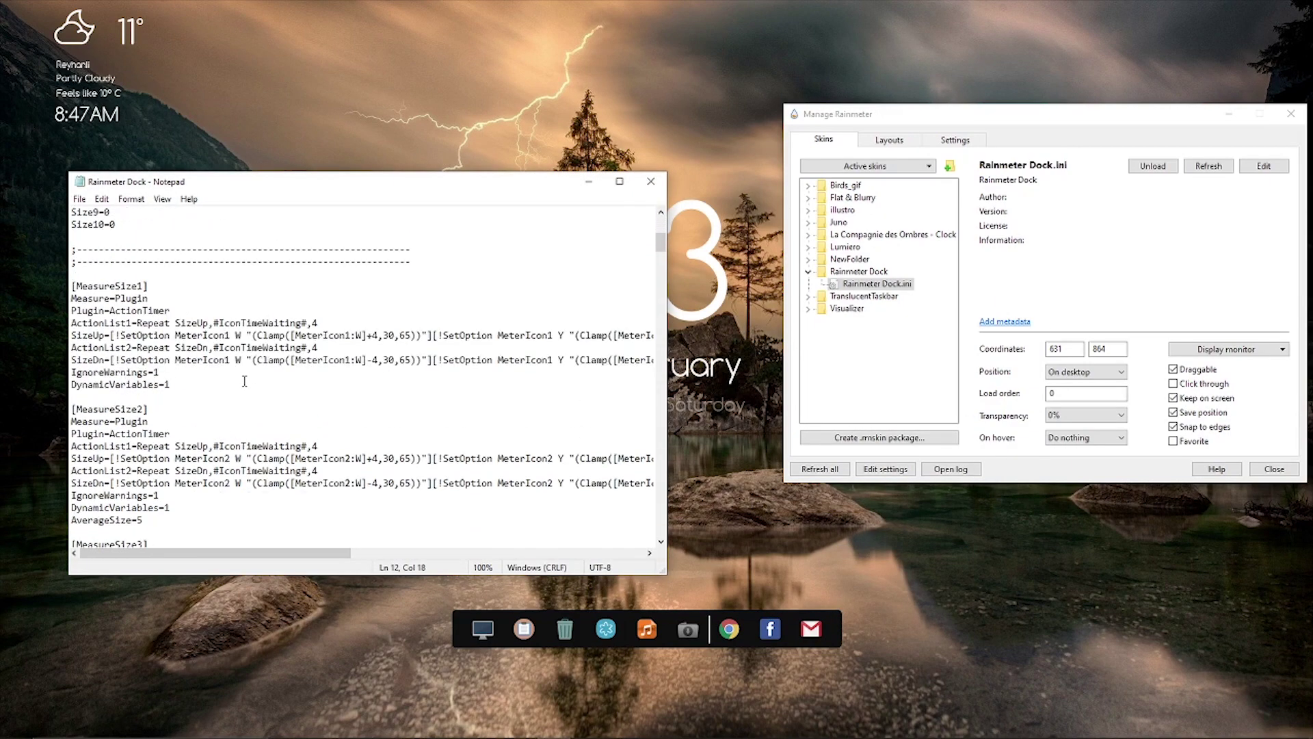
drag(661, 273, 641, 452)
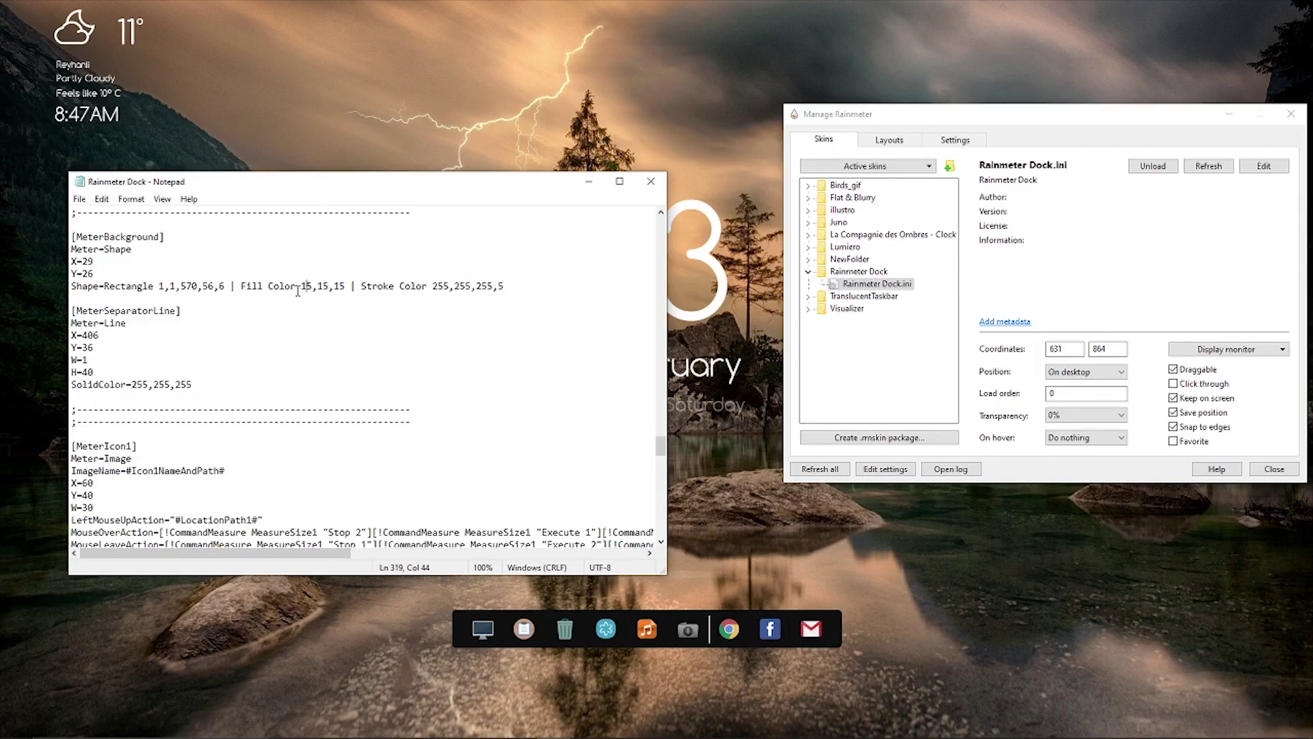
drag(302, 286, 332, 287)
text(255,255,2)
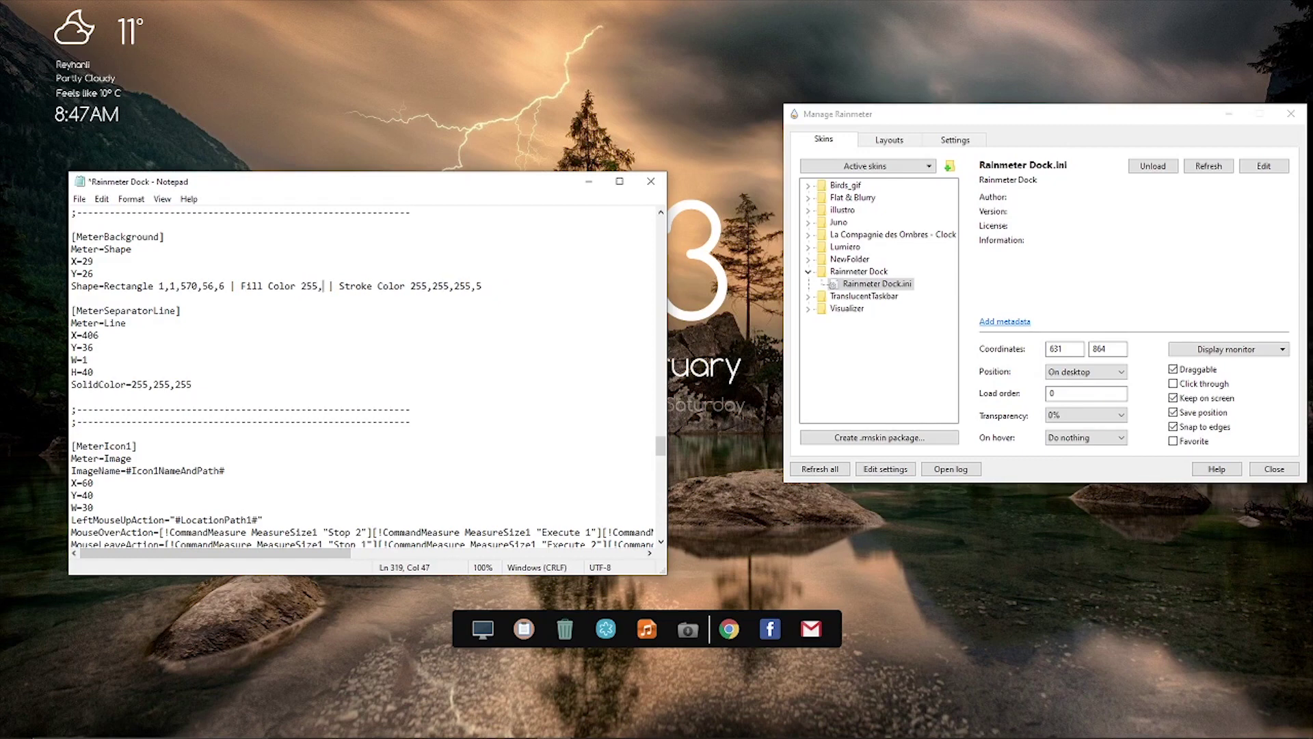
text(55,8)
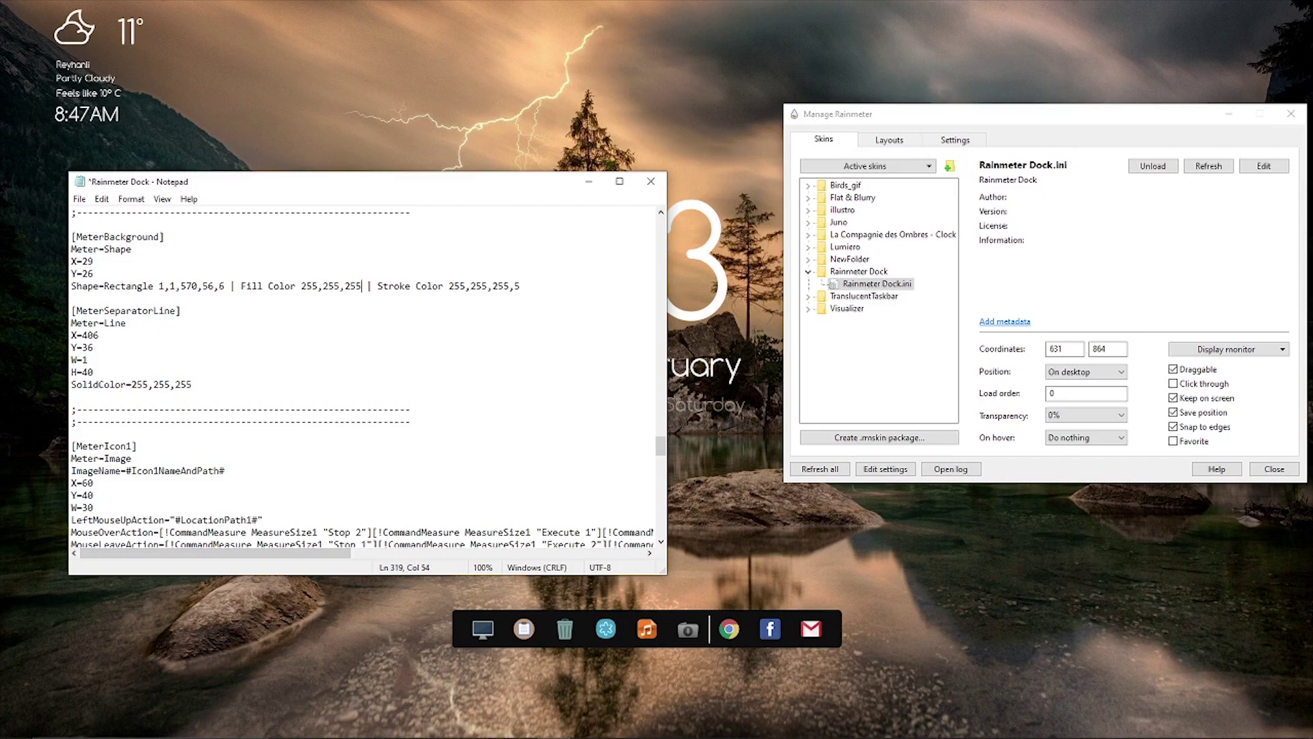
key(BackSpace)
text(5)
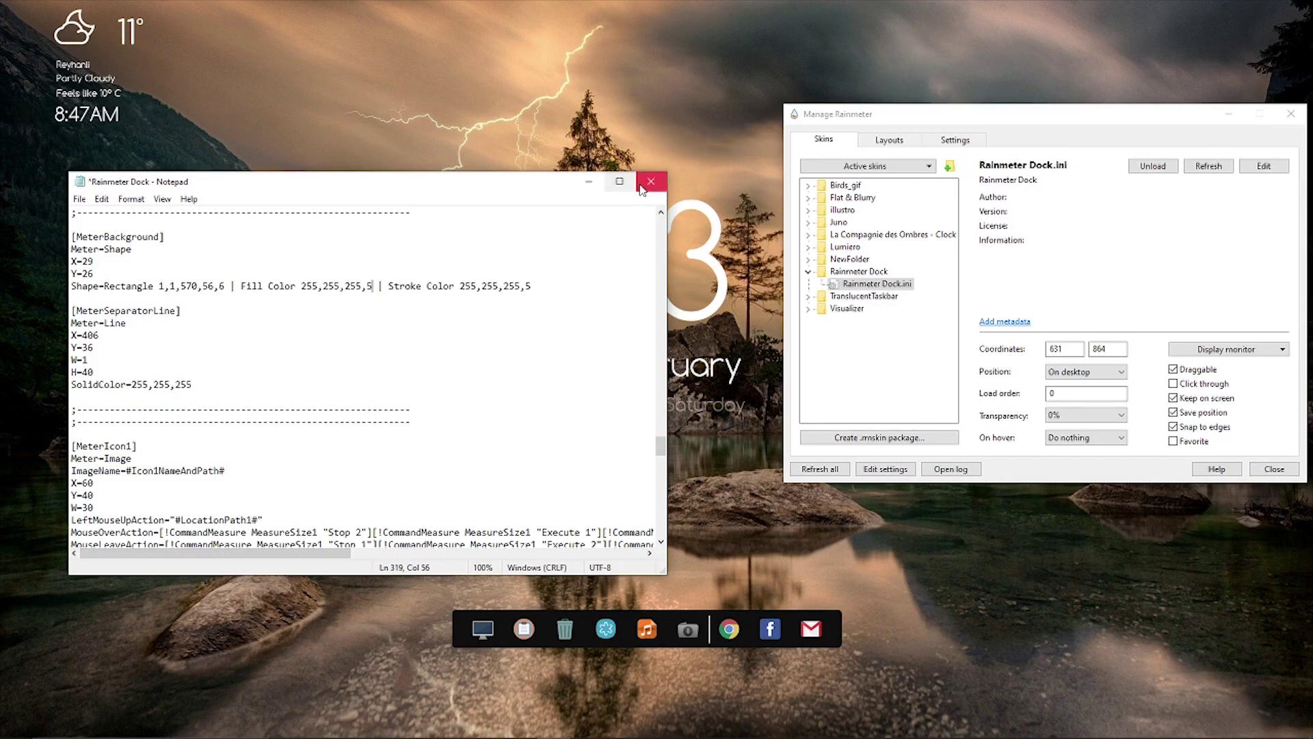
click(80, 199)
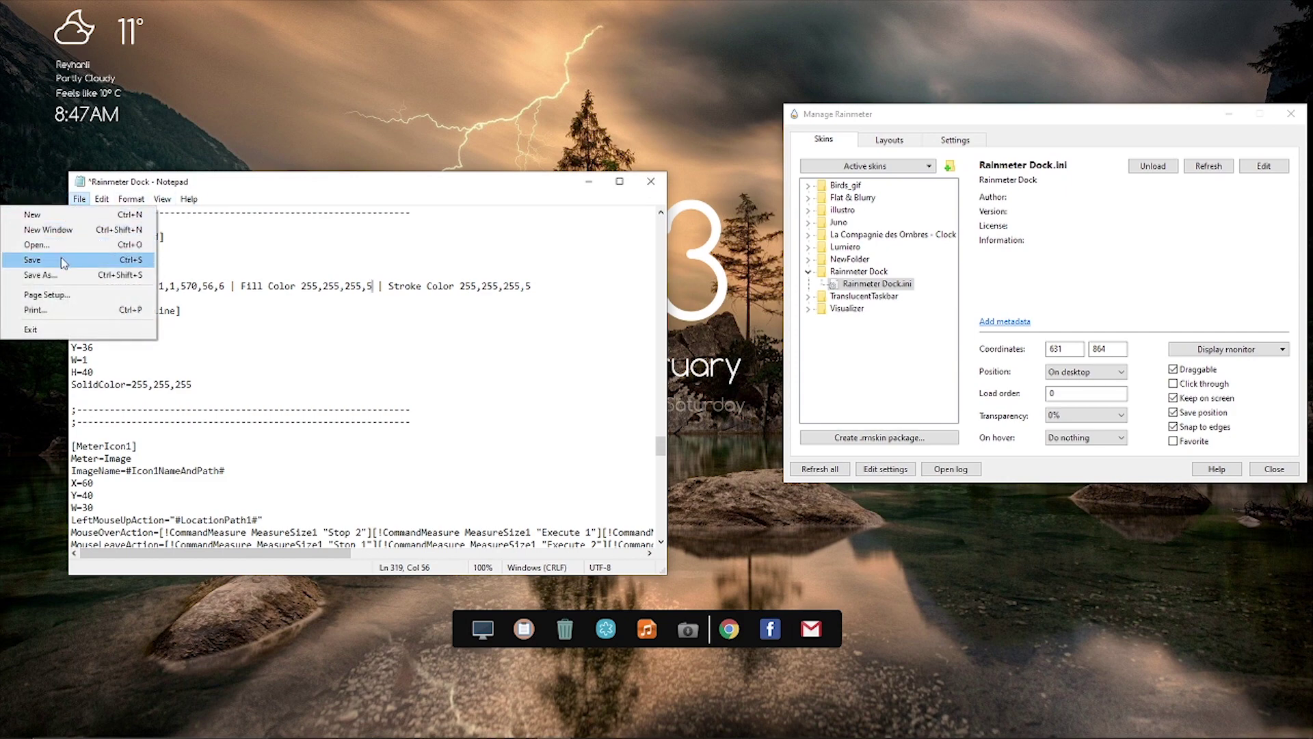
click(41, 260)
click(650, 182)
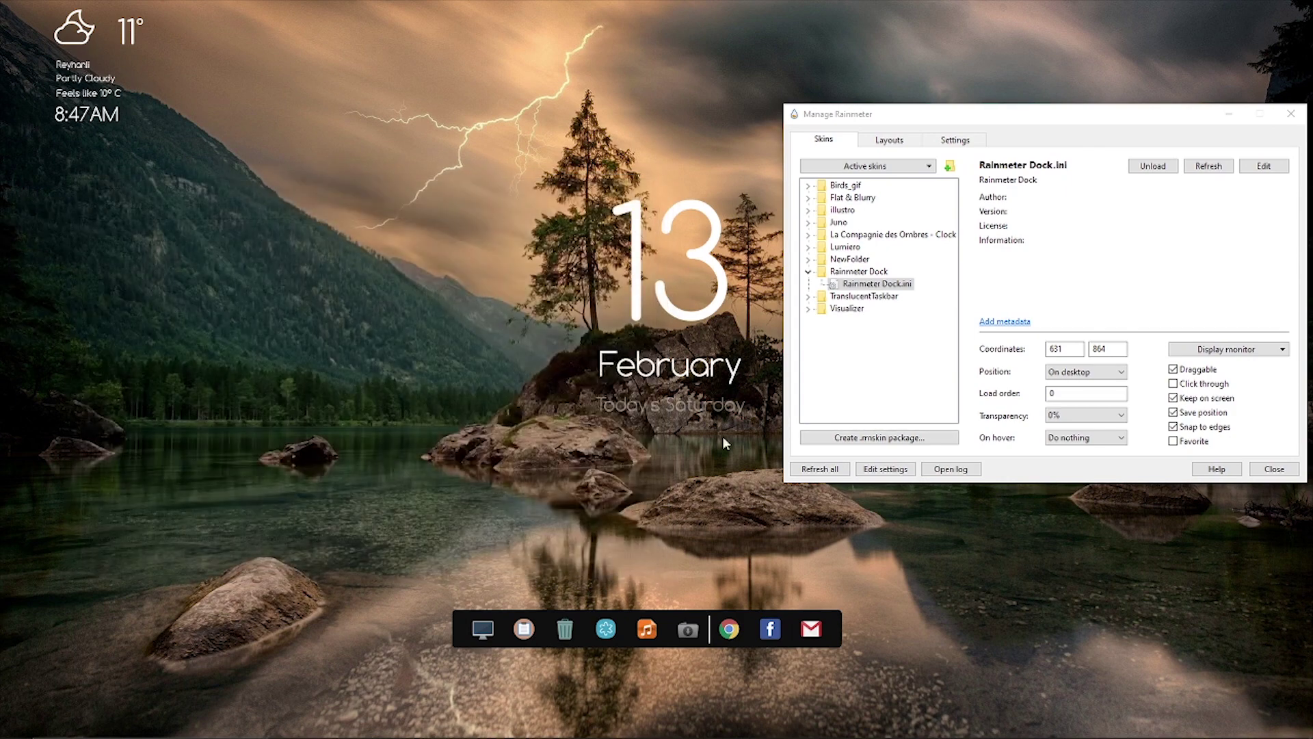
Refresh the Rainmeter Dock skin and move the dock straight down, close to the desktop's lower edge.
right_click(823, 614)
click(861, 564)
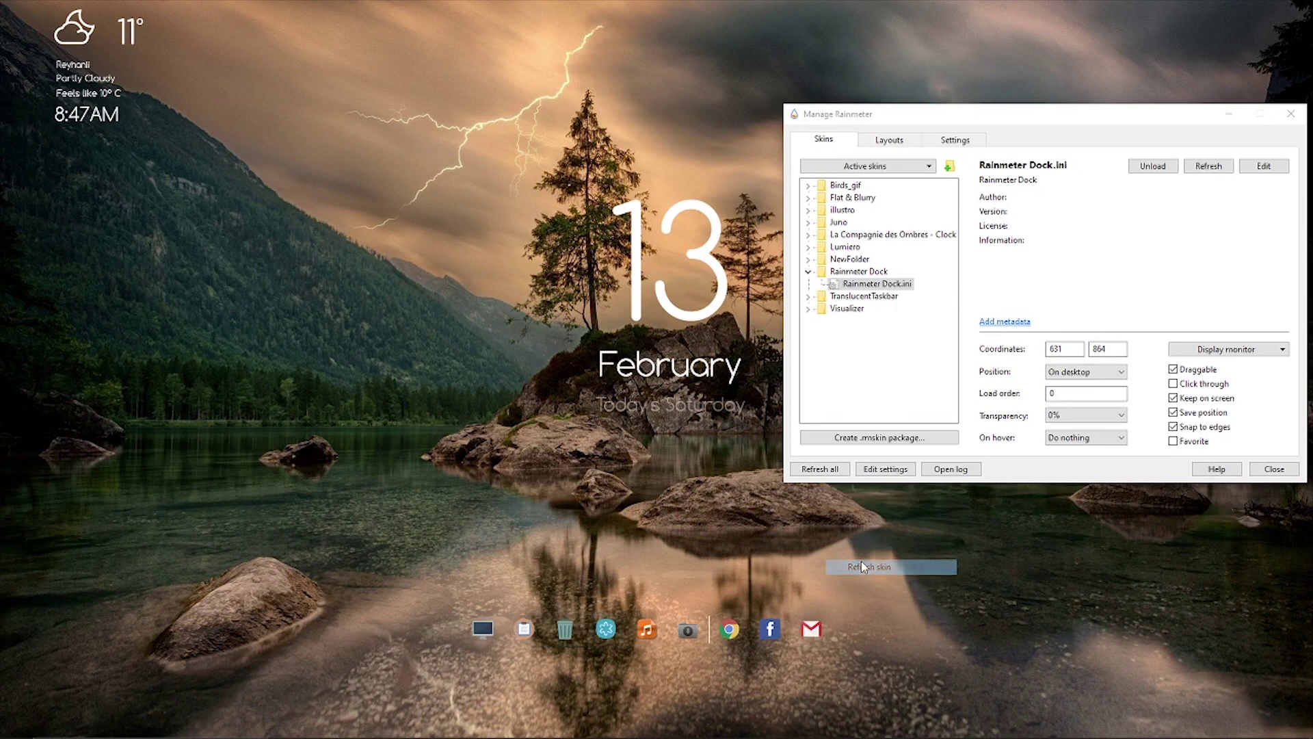
drag(832, 628, 829, 698)
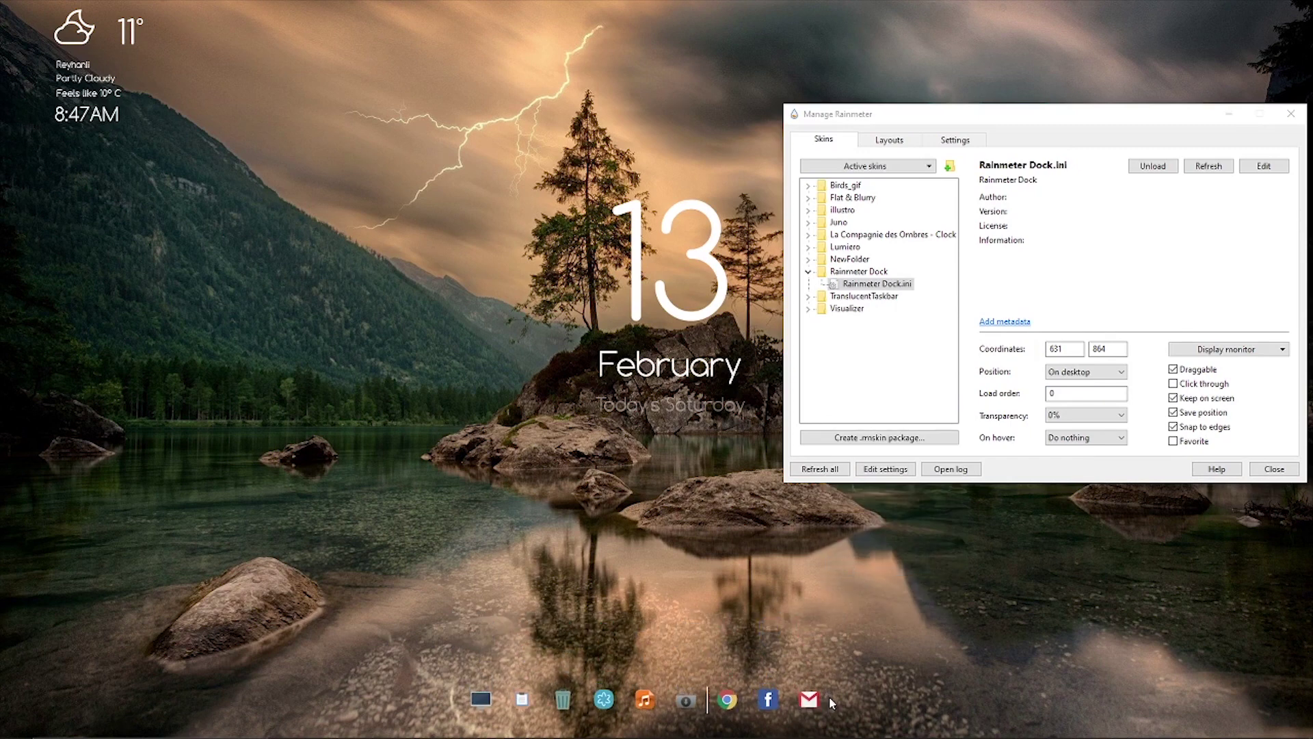
Load the Visualizer.ini skin from the Visualizer folder.
click(797, 255)
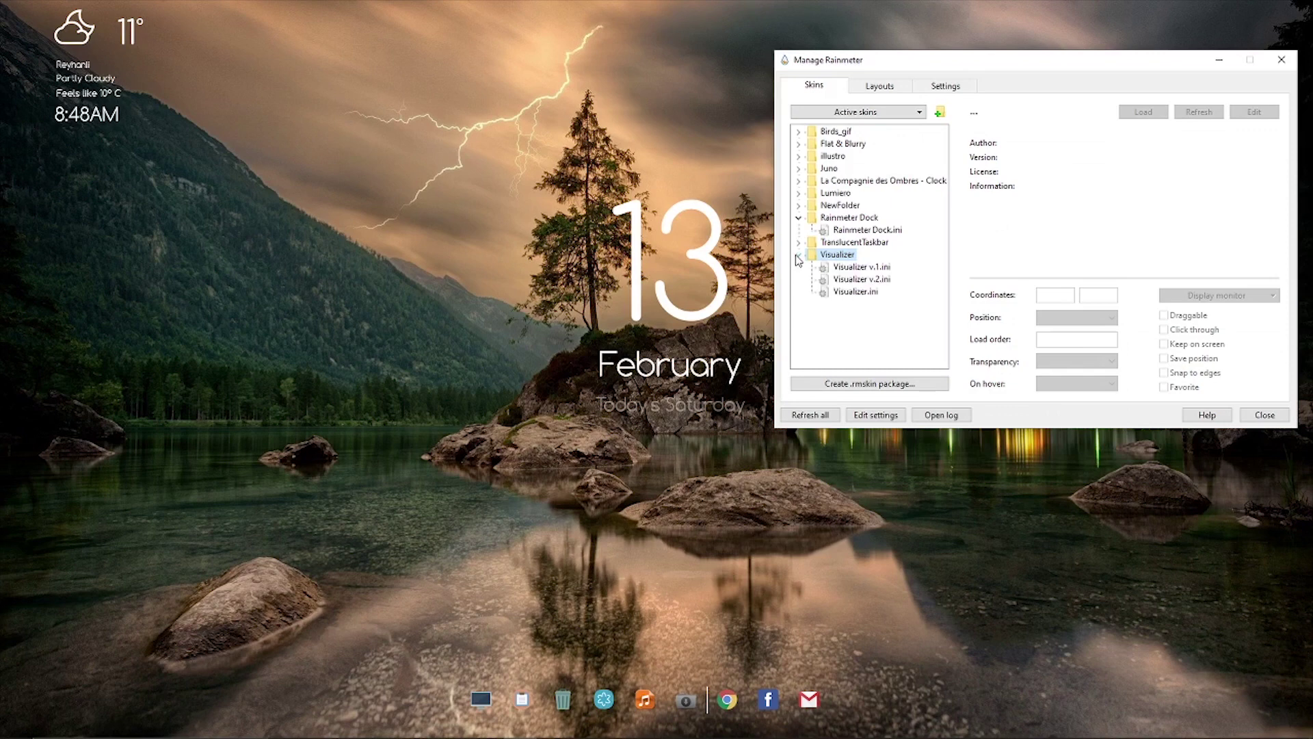
click(855, 292)
click(1142, 113)
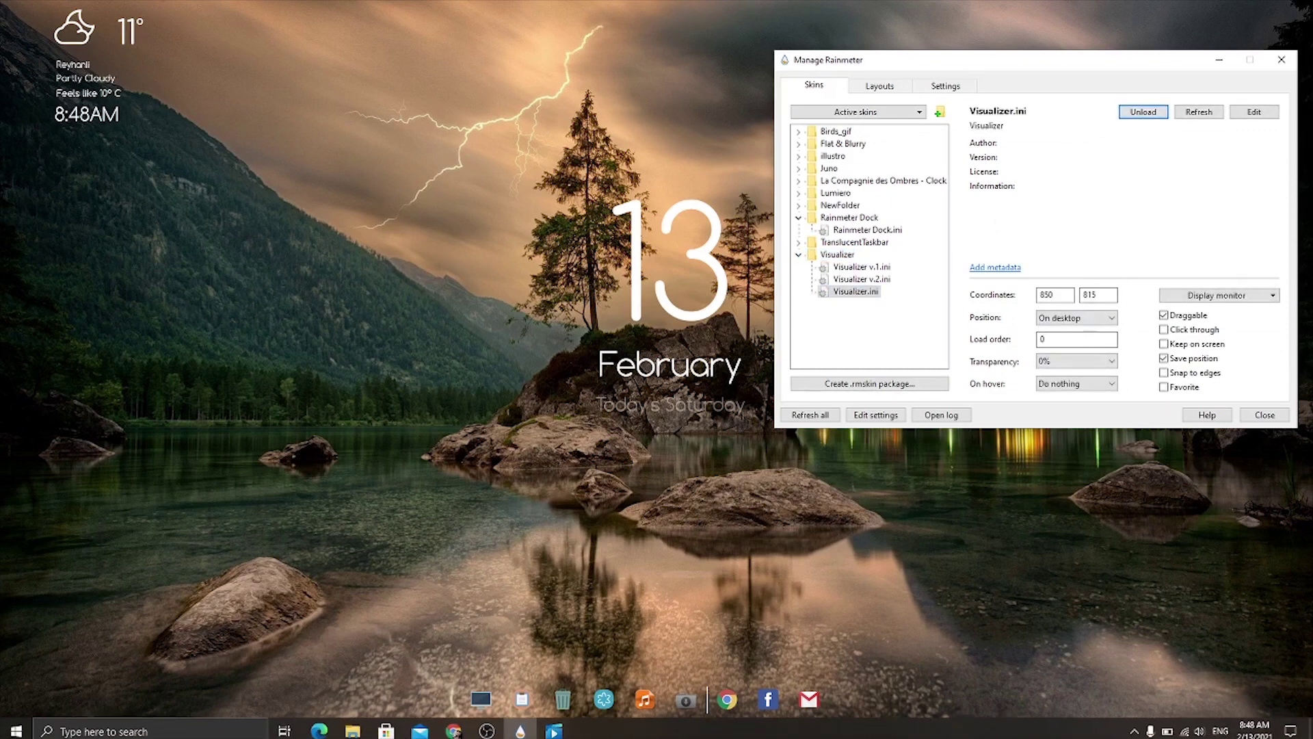
Switch to the media player, play the music video, minimise it and move the visualizer skin into the upper-left sky at about 352, 87.
click(556, 728)
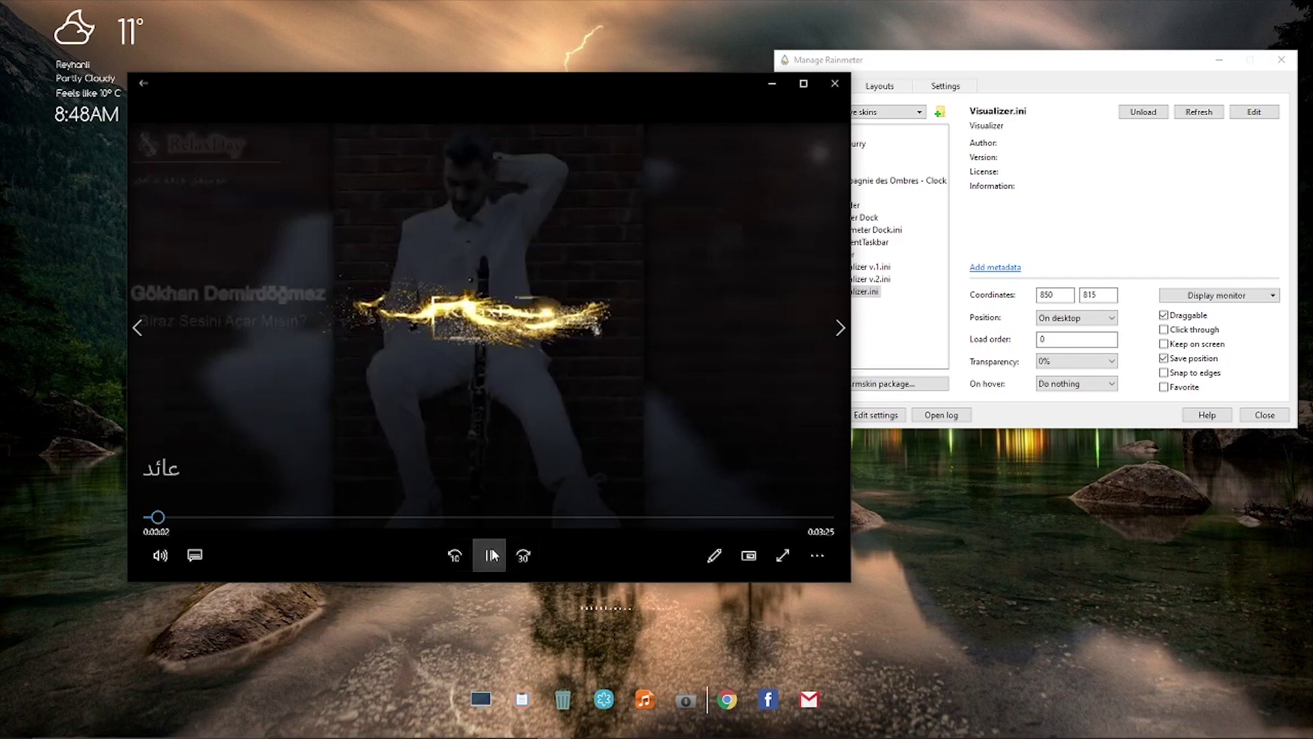
click(765, 83)
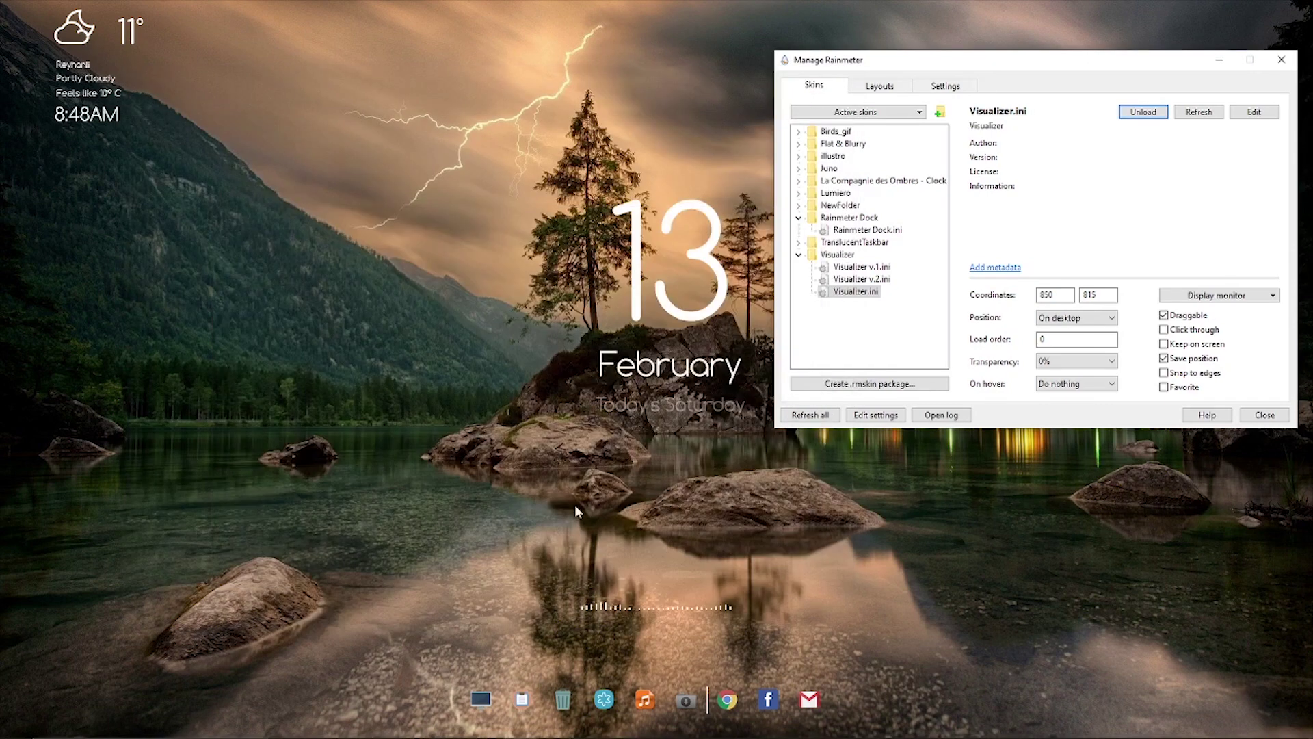
click(609, 611)
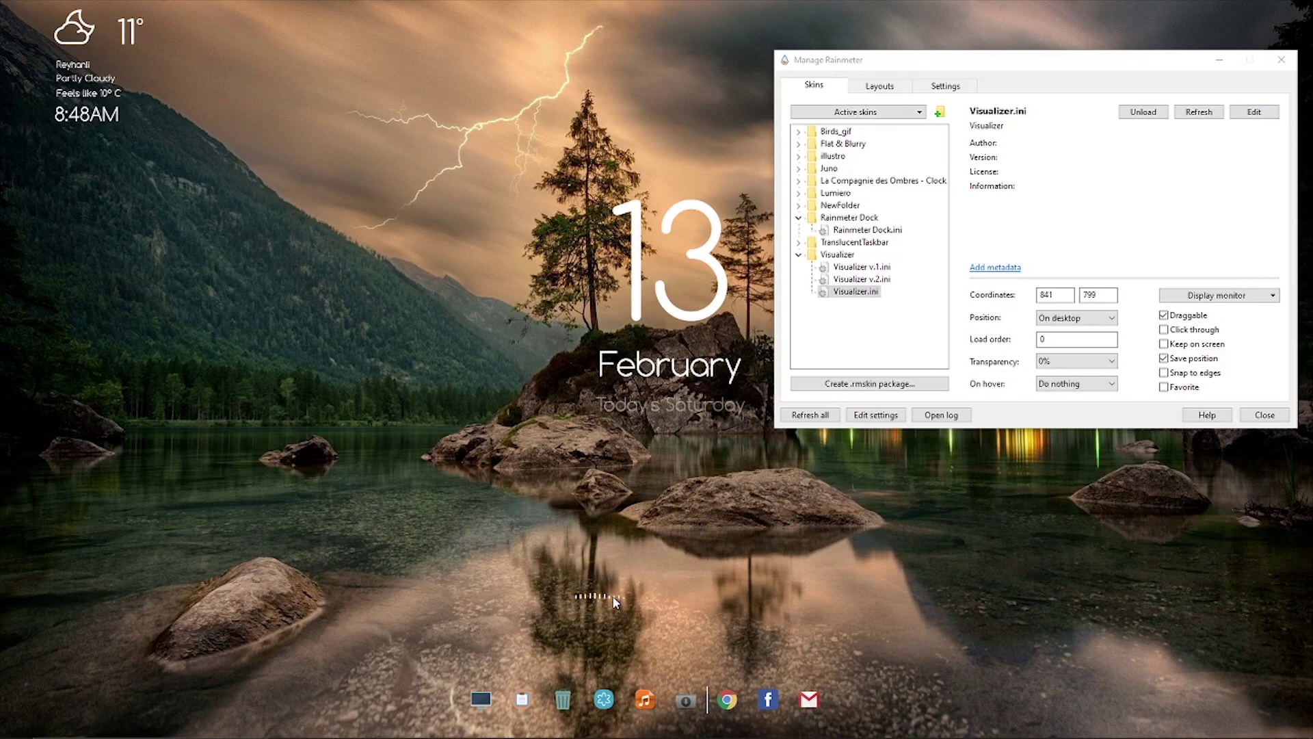
drag(585, 578, 265, 199)
right_click(277, 113)
click(260, 107)
right_click(259, 110)
click(251, 111)
right_click(261, 109)
mouse_move(316, 173)
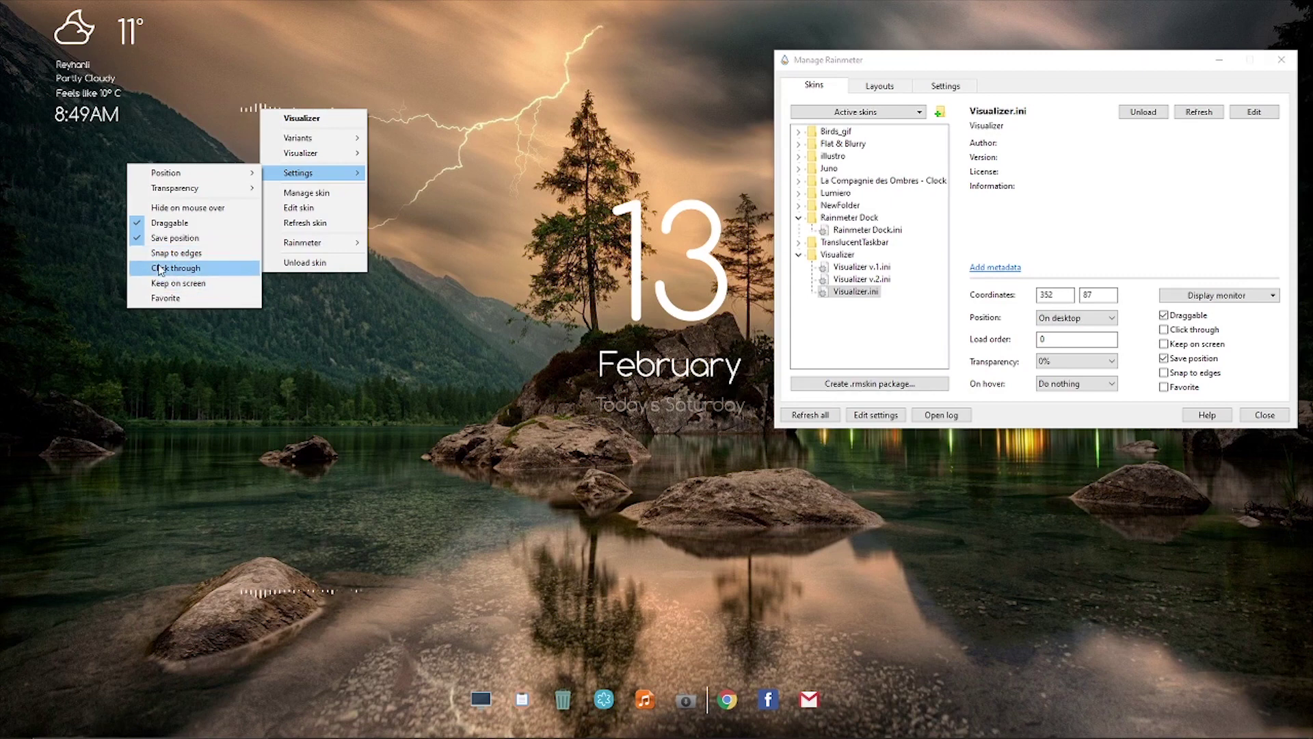
click(249, 107)
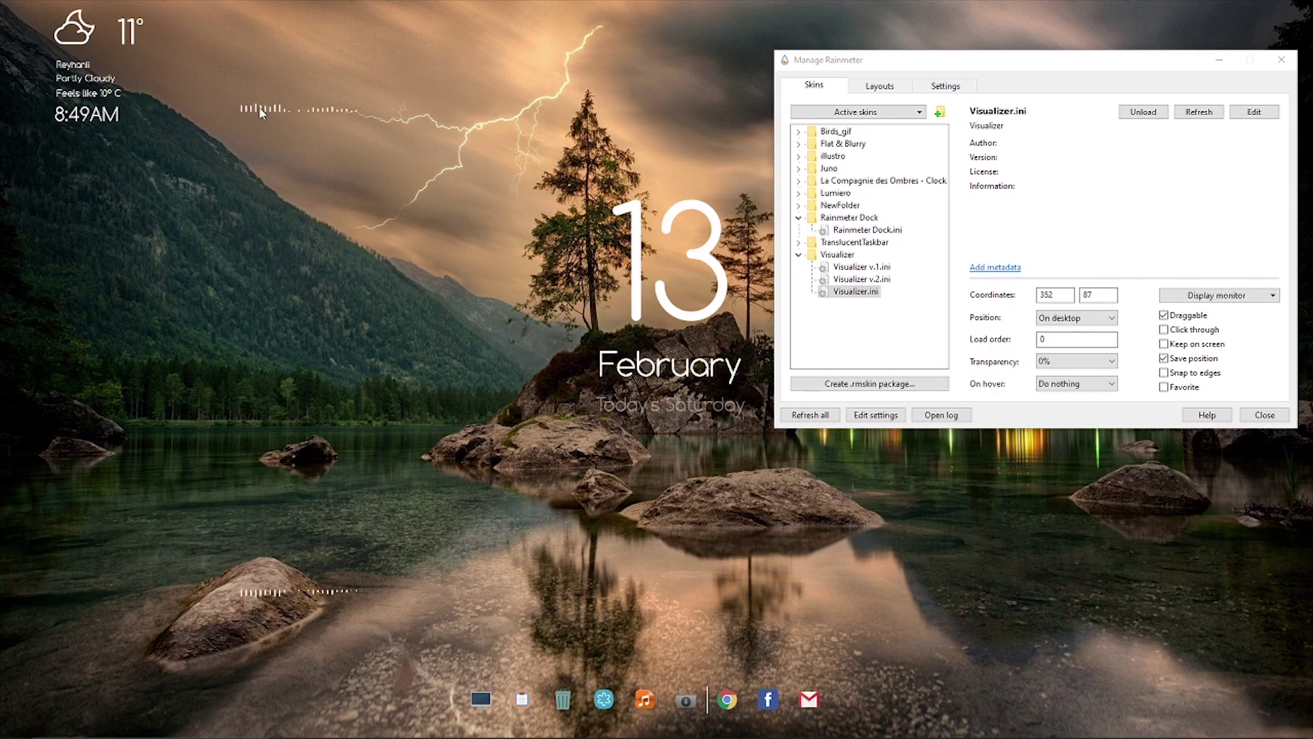
Load the Visualizer v.2.ini skin and move it just below the date text, to about 843, 616.
click(863, 279)
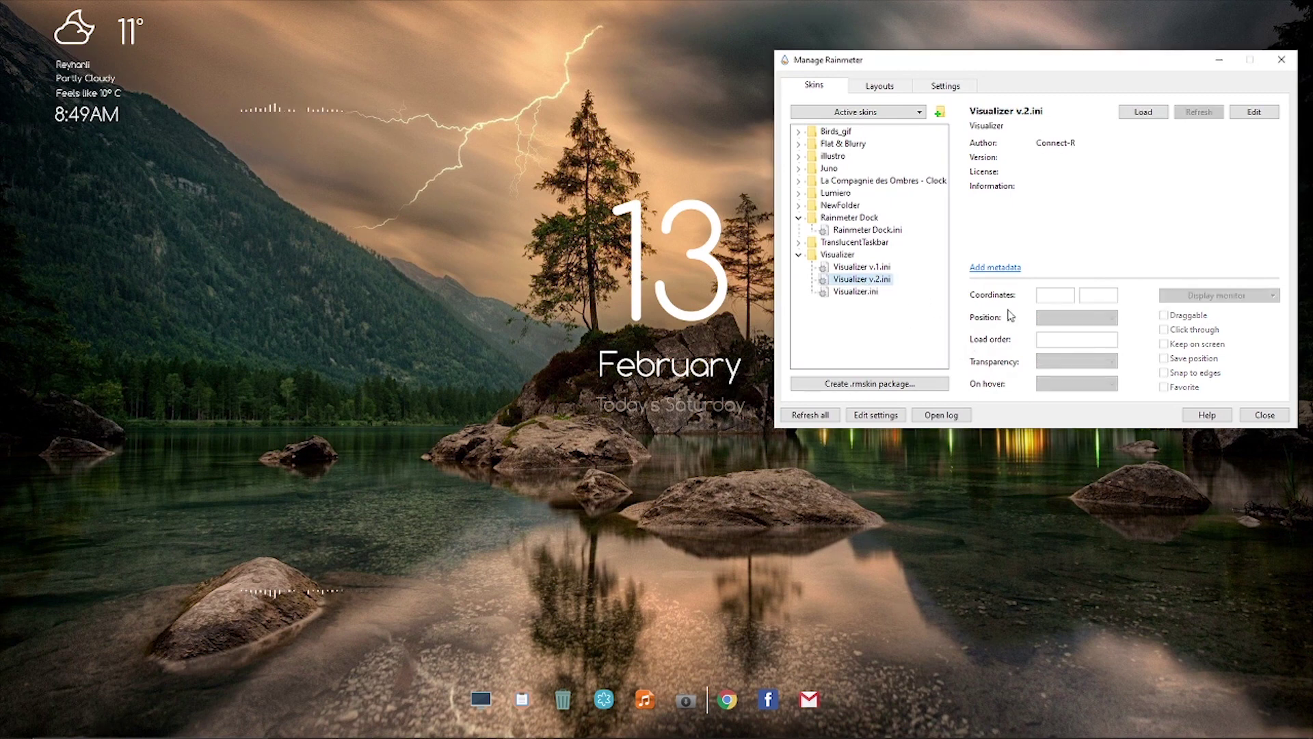
click(1142, 112)
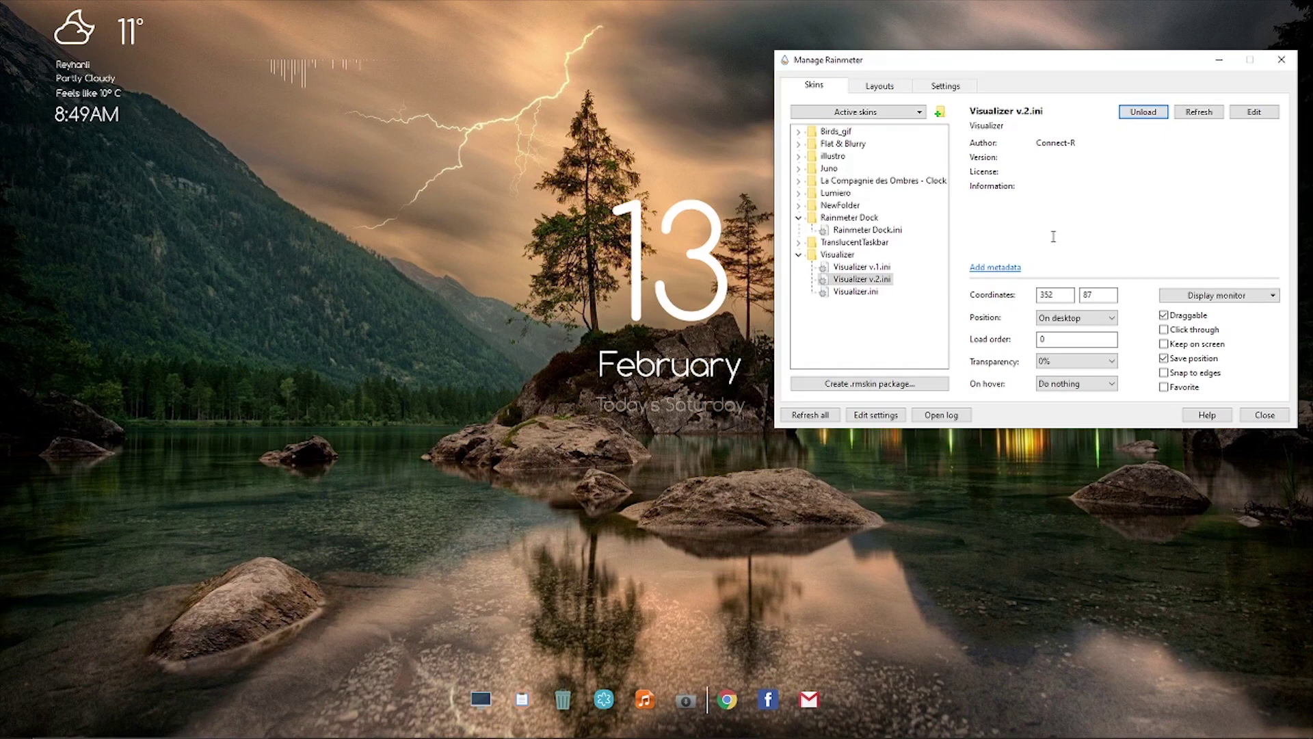
drag(302, 67, 633, 436)
drag(927, 63, 984, 62)
click(630, 434)
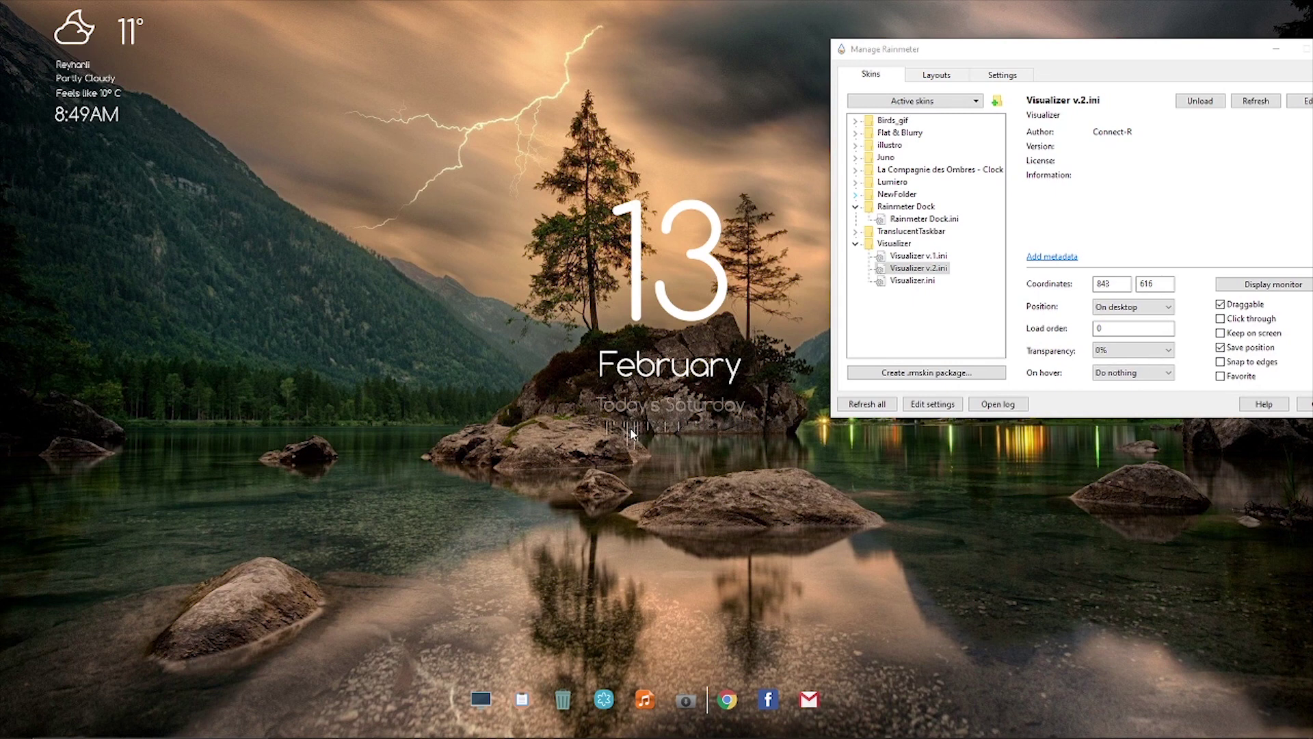
Turn off Save position for Visualizer v.2.ini, leave Click through off and nudge the skin to about 856, 615.
click(1250, 335)
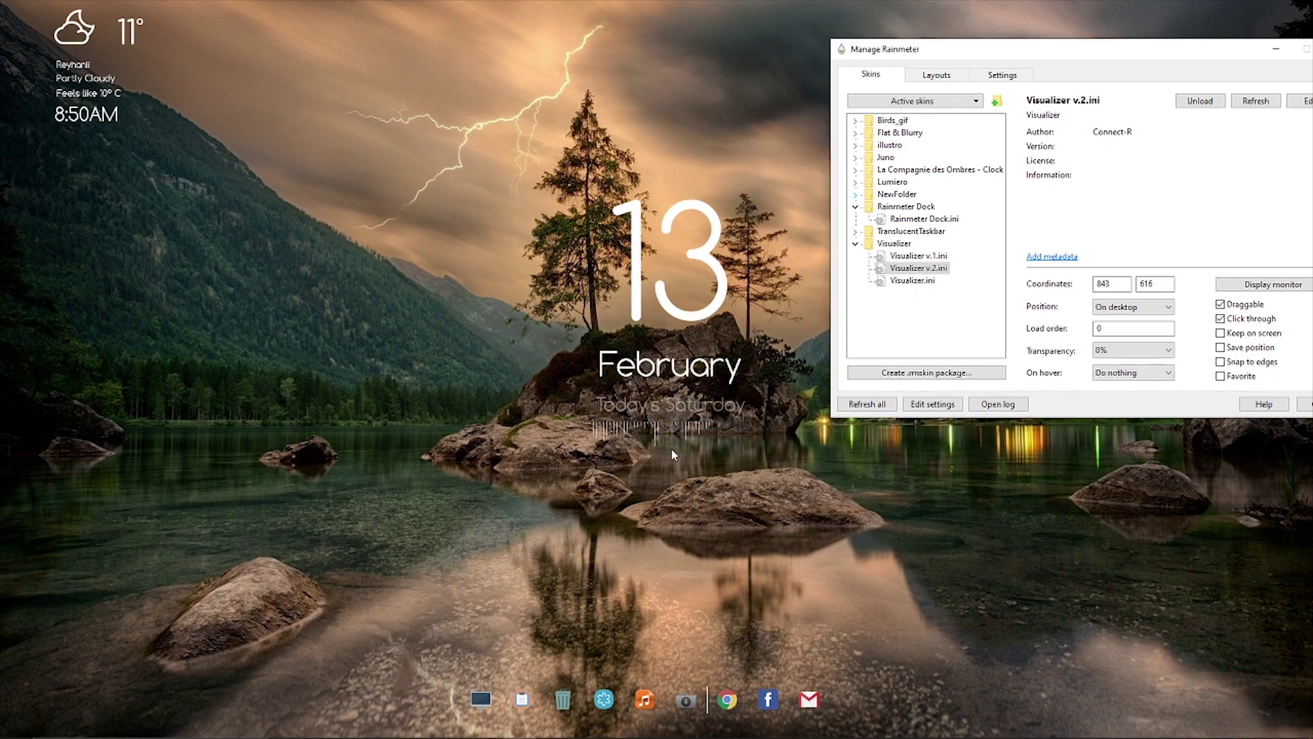
click(656, 428)
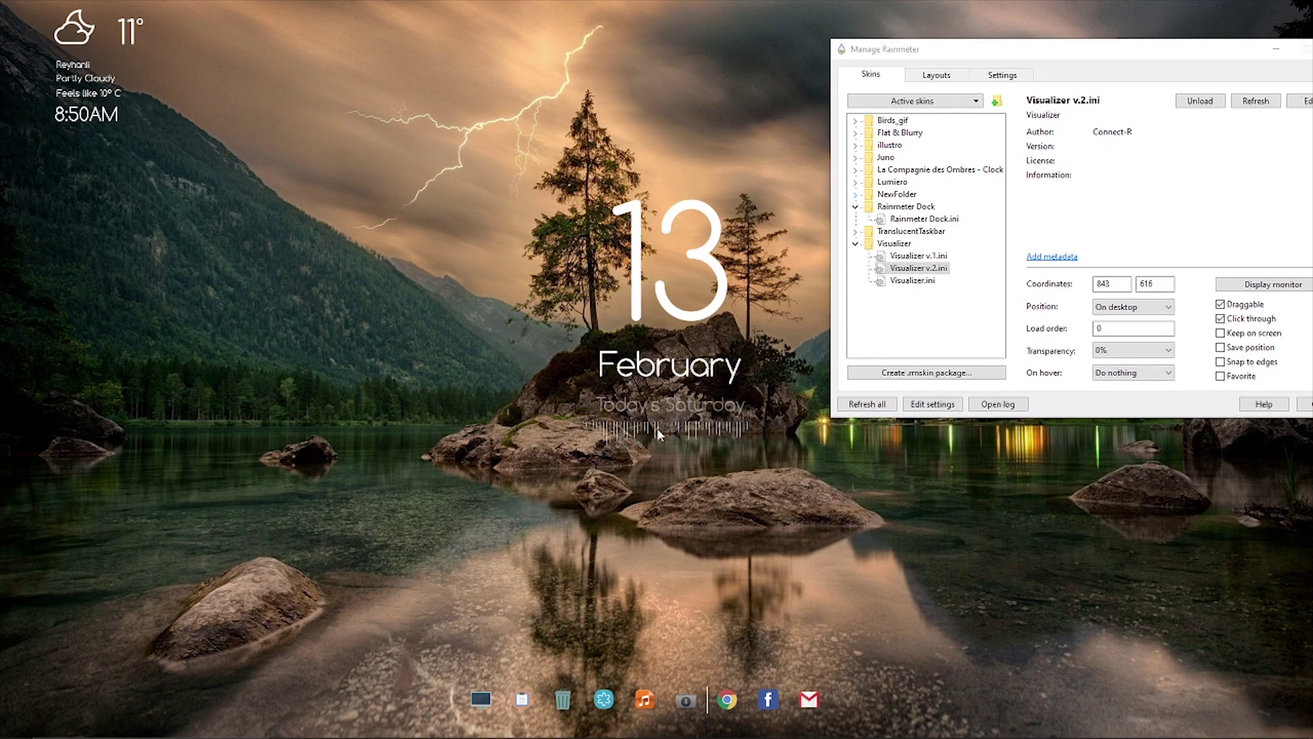
click(1259, 321)
click(610, 424)
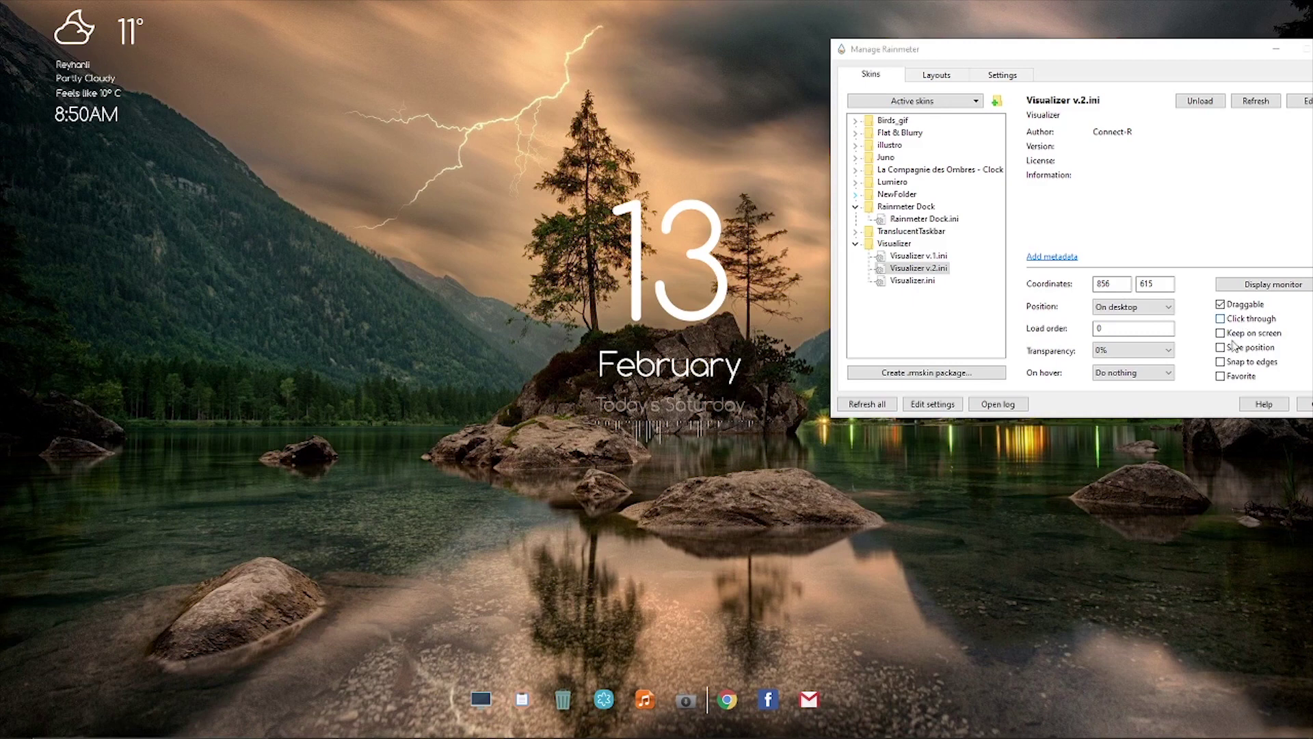
drag(1312, 50, 1249, 42)
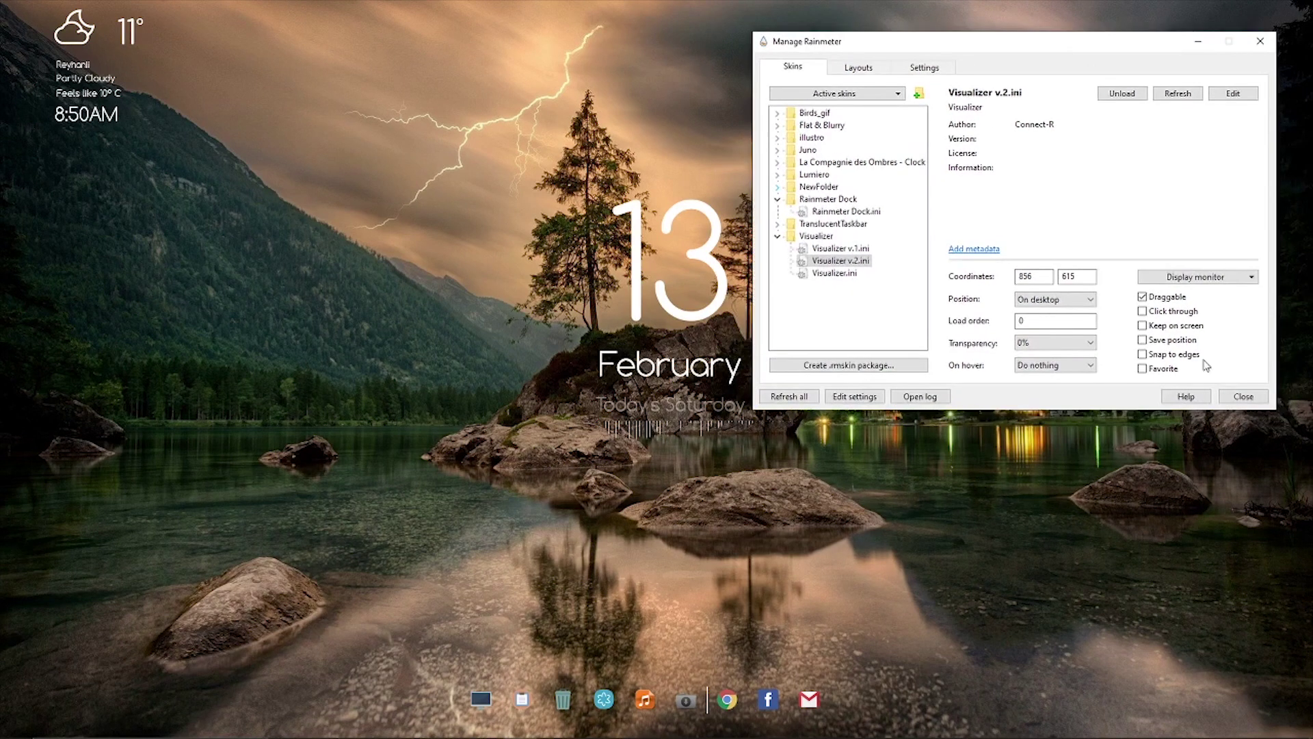
Close the Rainmeter manager and refresh the desktop.
click(1248, 43)
right_click(281, 338)
click(312, 380)
Reopen the Rainmeter manager and load the disco.ini skin from the Birds_gif folder.
click(1134, 725)
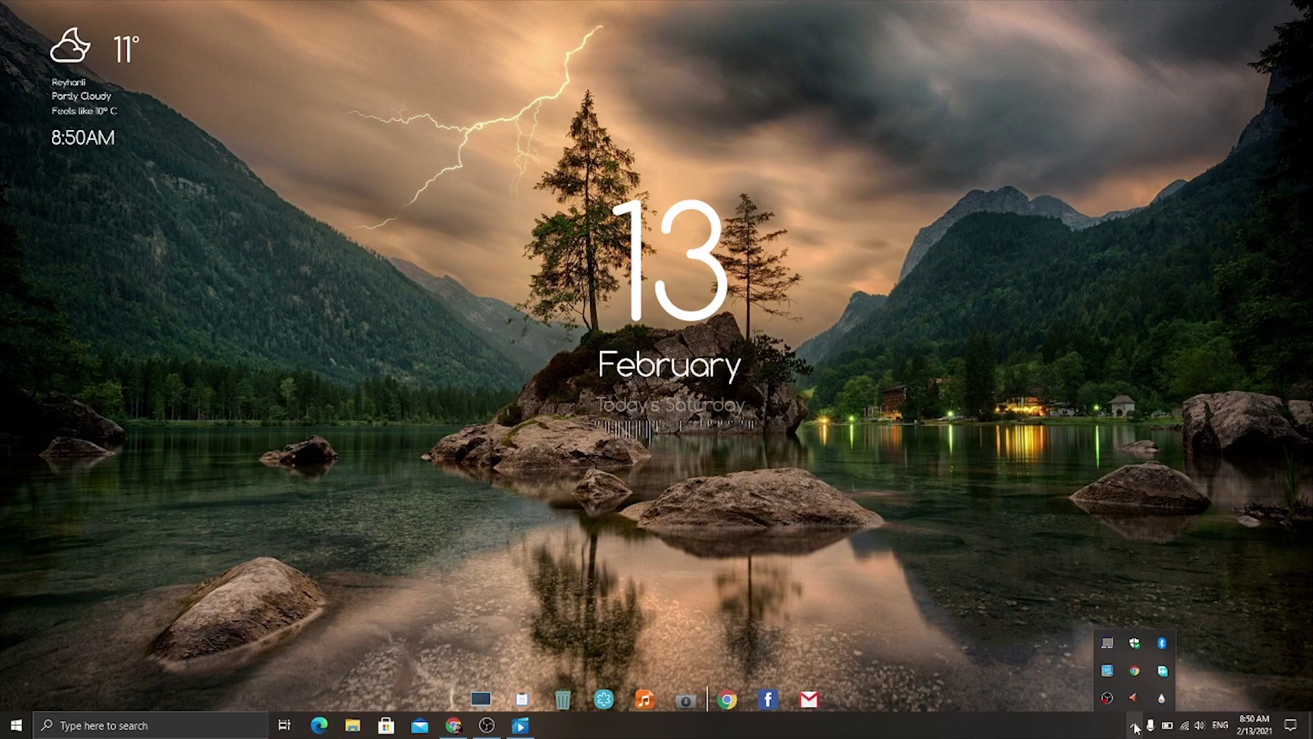
click(1160, 698)
drag(805, 46, 850, 108)
click(813, 176)
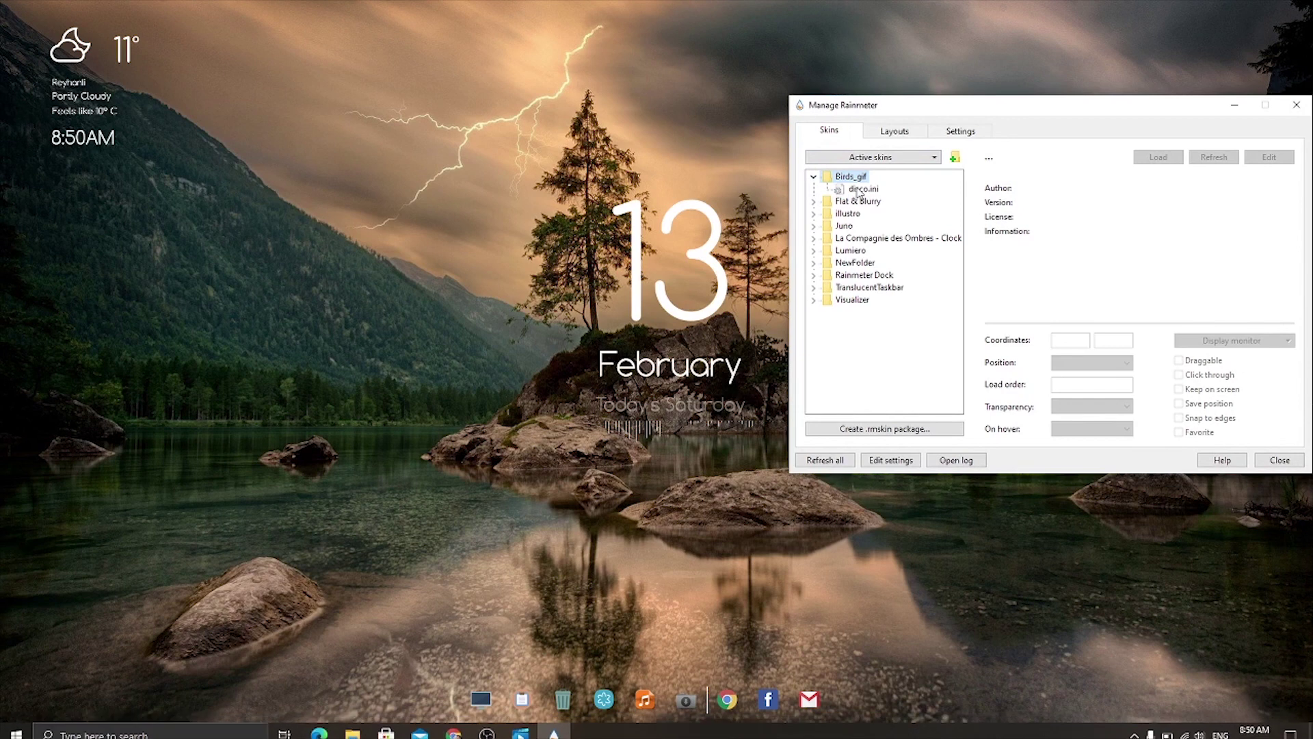
click(863, 189)
click(1158, 156)
Set the disco.ini skin's horizontal coordinate to 966, keep its position On desktop and close the Rainmeter manager.
double_click(1086, 340)
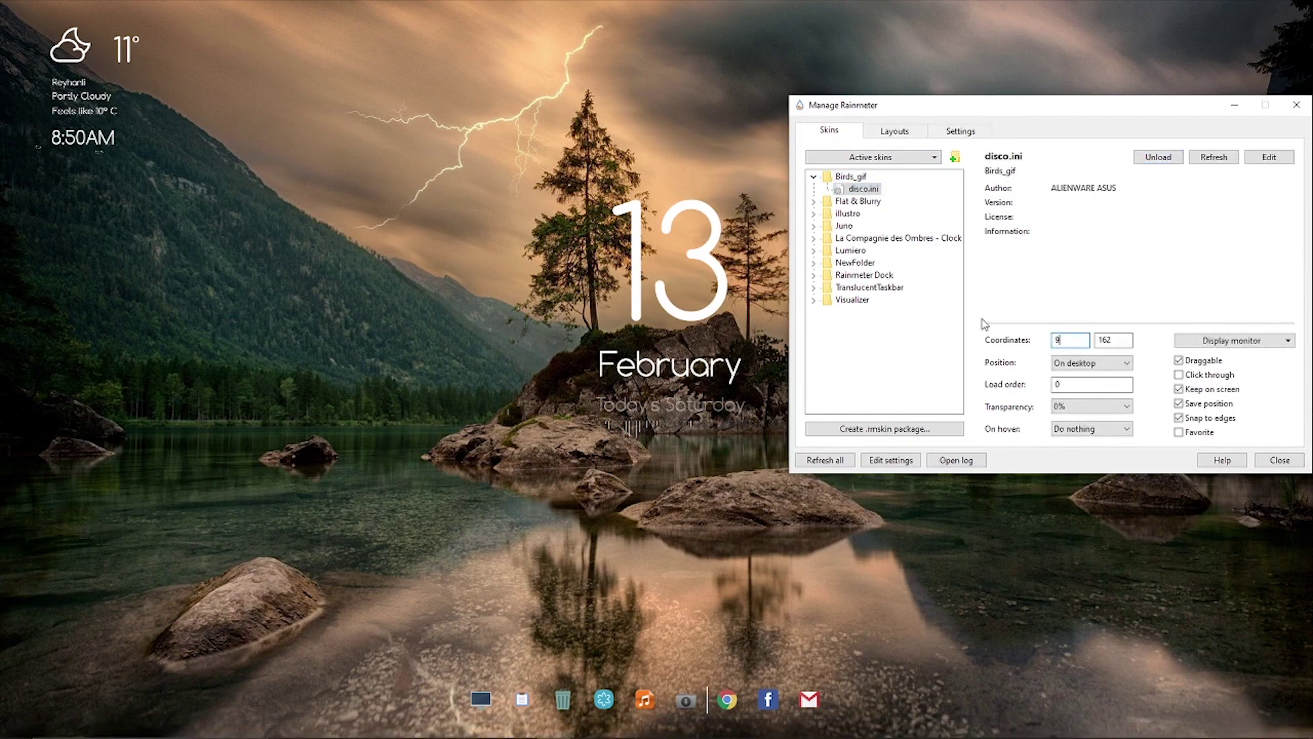
text(966)
double_click(1111, 340)
click(1088, 363)
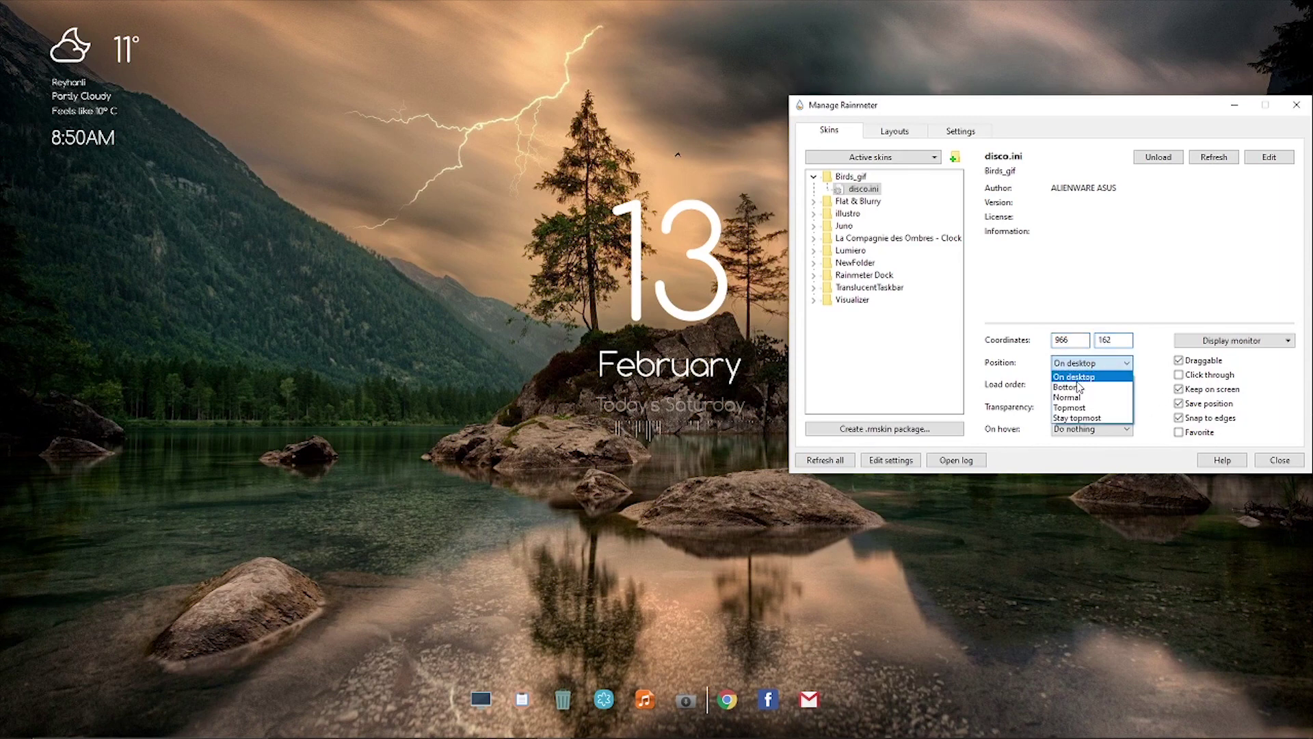
click(1086, 378)
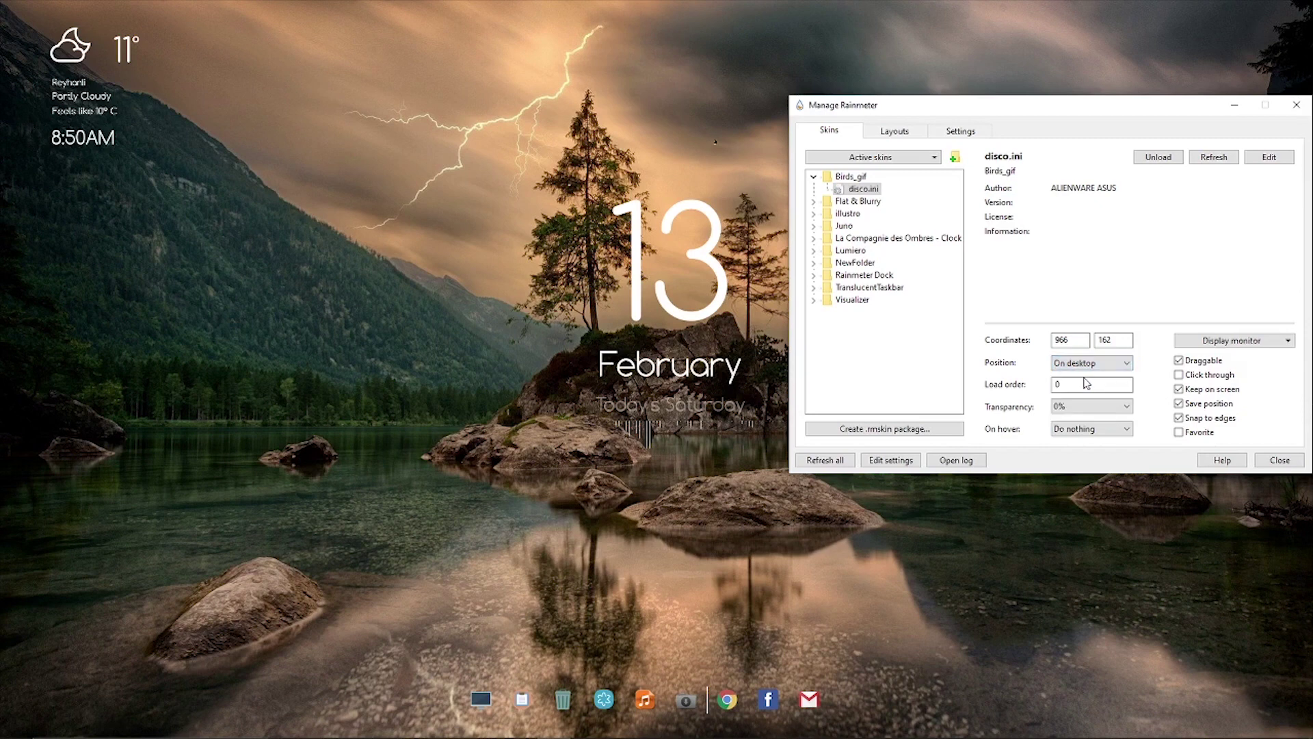
click(1295, 106)
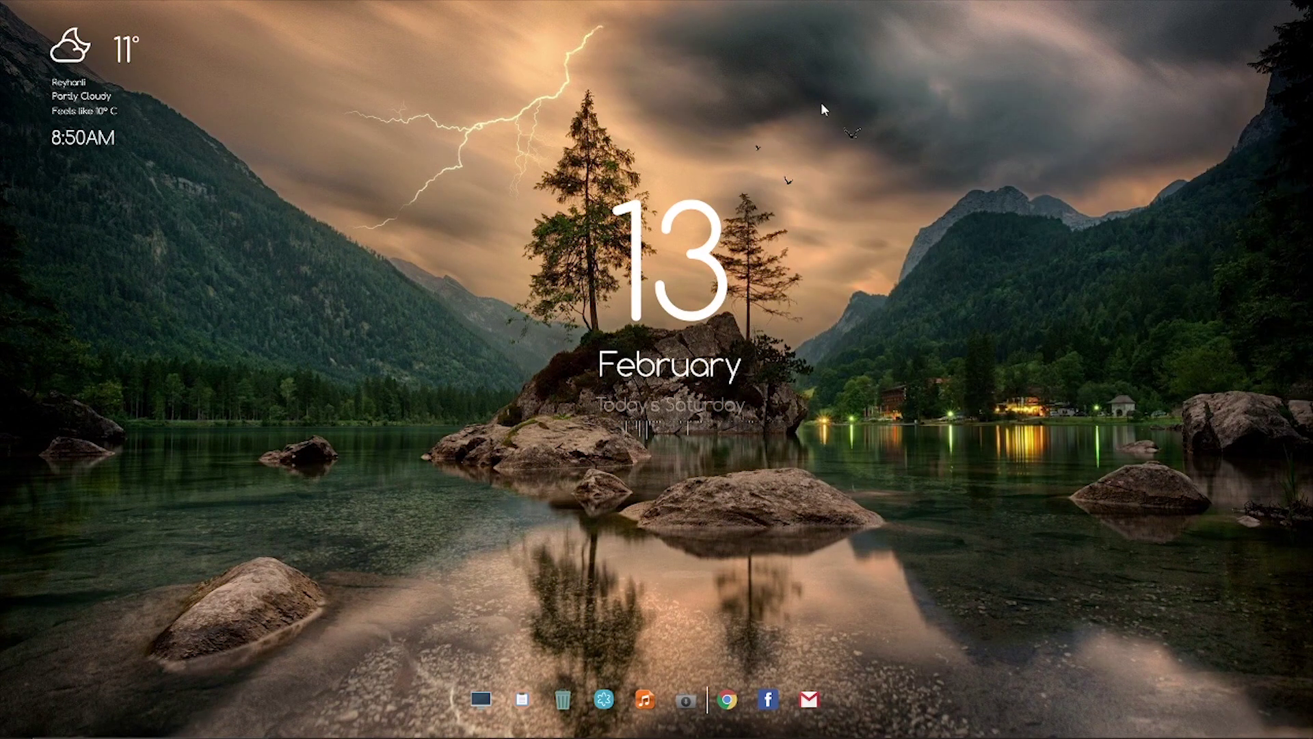
click(948, 344)
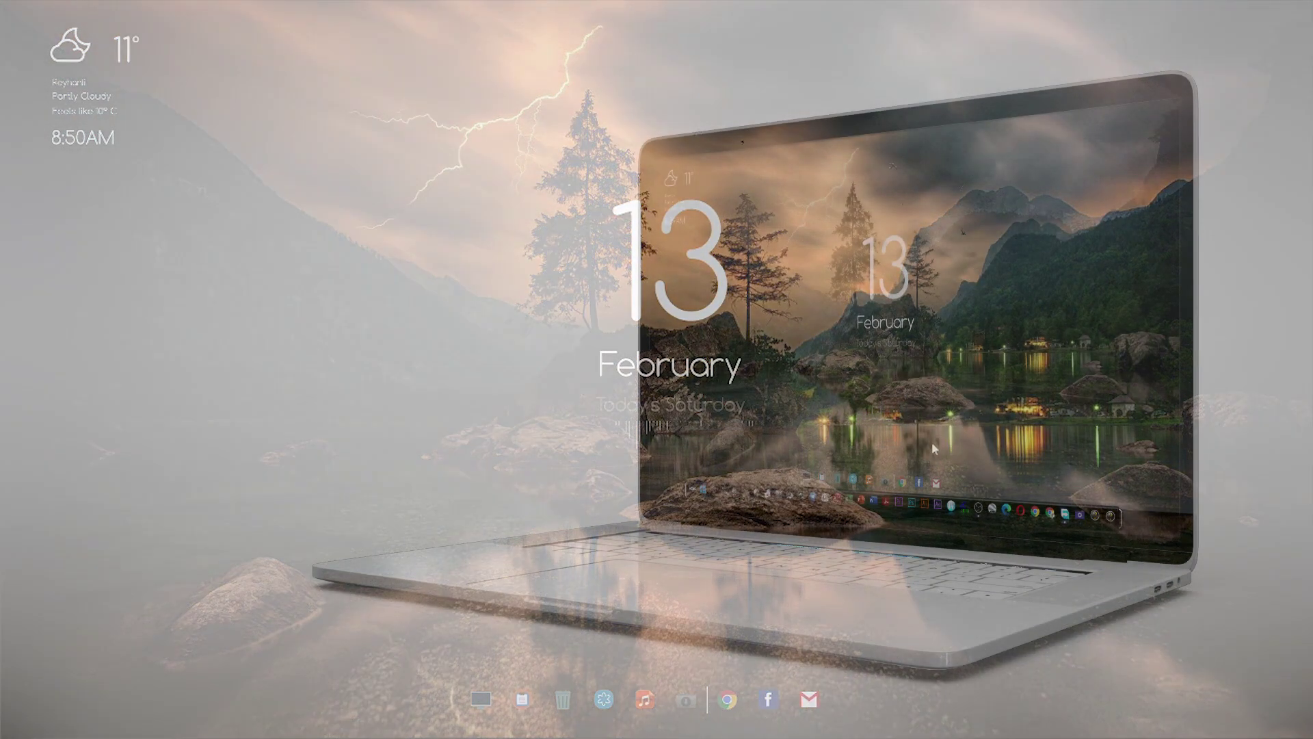